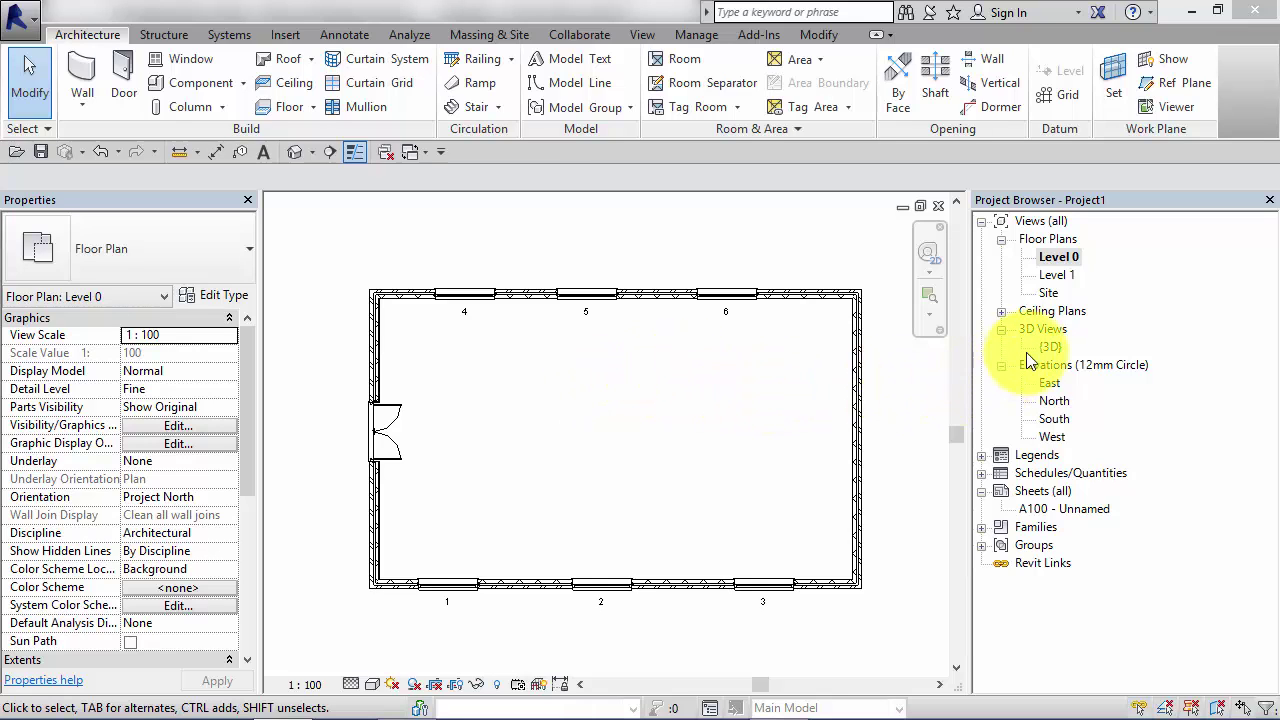
Step: View the building in the {3D} view and return to the Level 0 floor plan
{"action": "left_click", "coordinate": [1051, 346]}
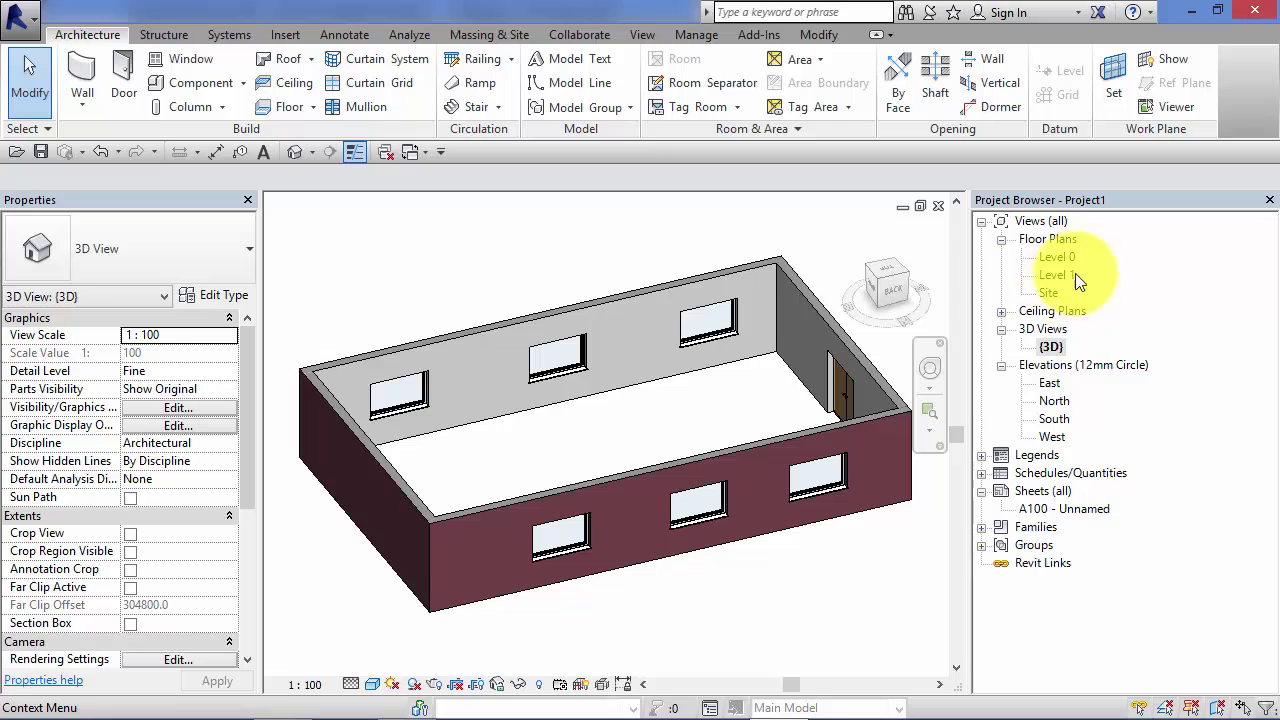
{"action": "double_click", "coordinate": [1052, 256]}
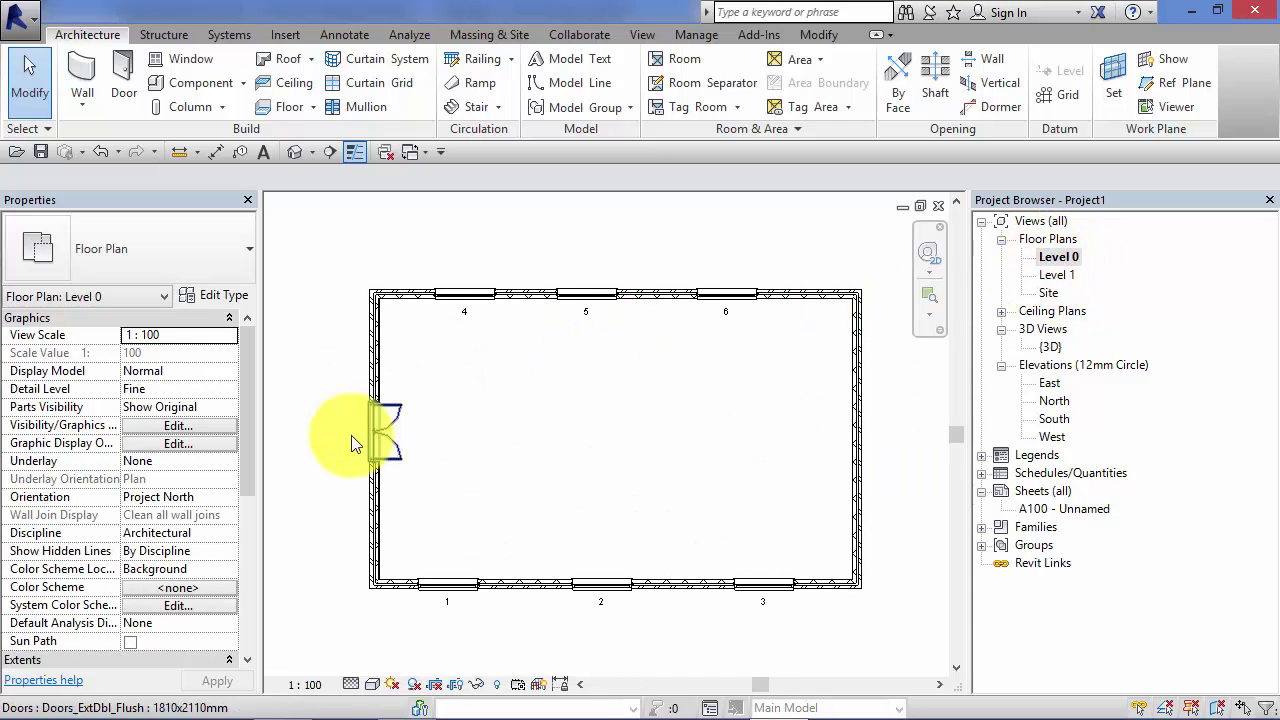
Step: Start measuring the double door opening in the west wall from its lower frame corner on the Level 0 plan
{"action": "scroll", "coordinate": [316, 447], "scroll_direction": "up", "scroll_amount": 5}
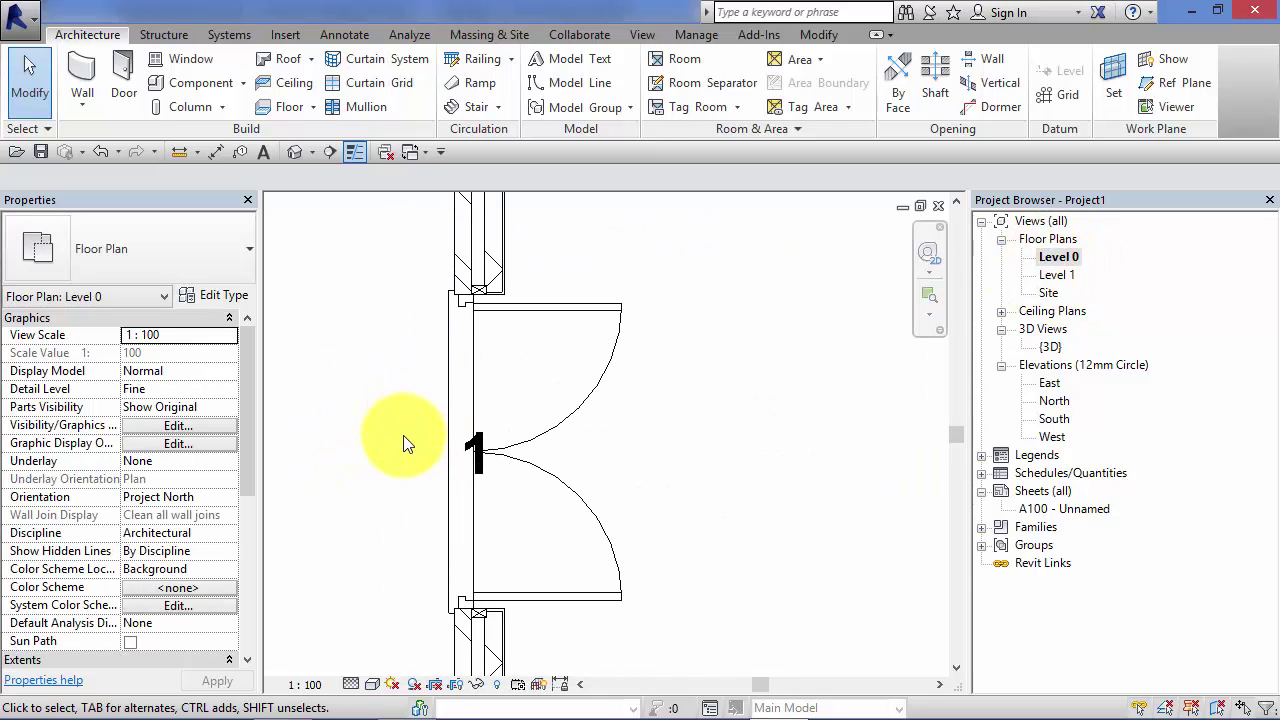
{"action": "middle_click_drag", "start_coordinate": [409, 440], "coordinate": [458, 399]}
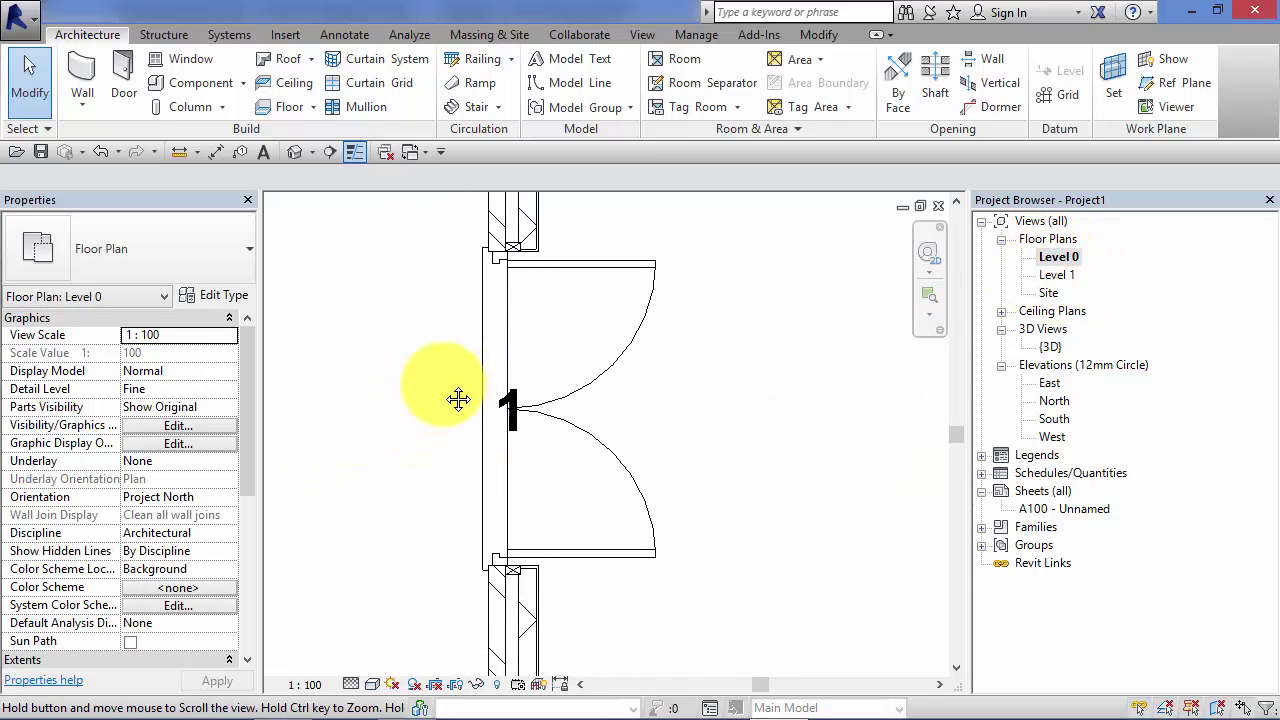
{"action": "left_click", "coordinate": [179, 154]}
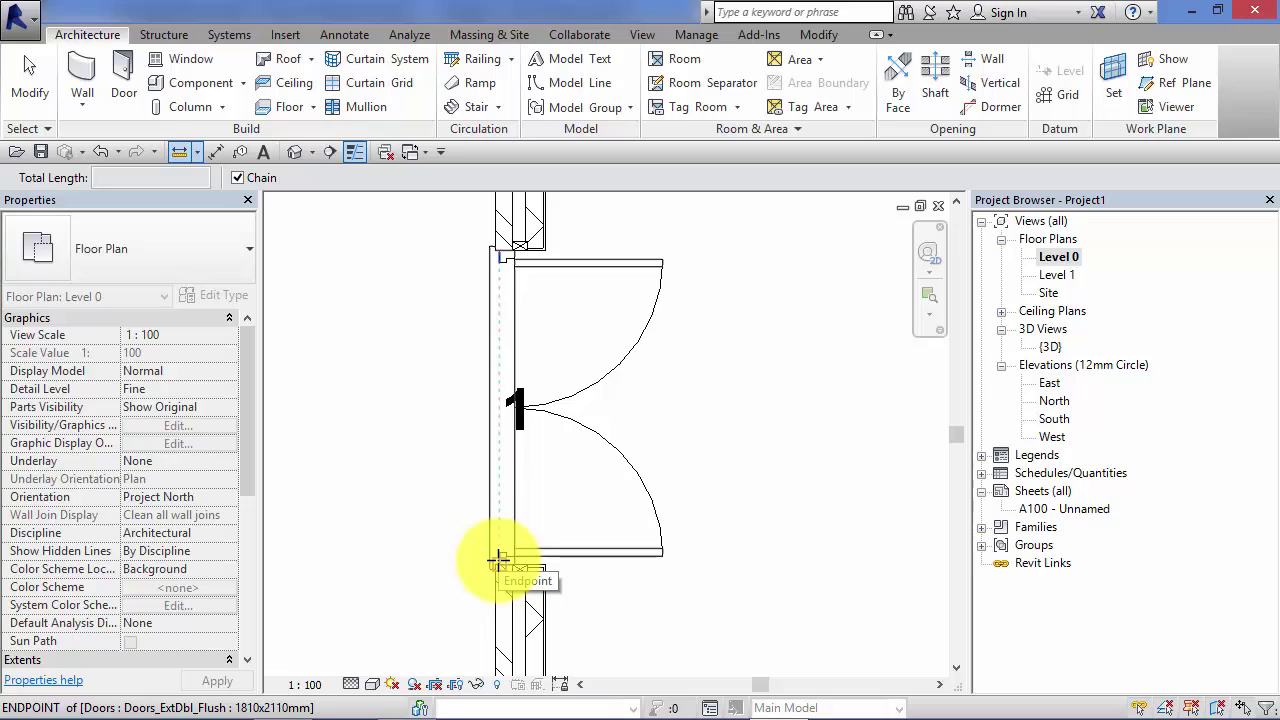
{"action": "left_click", "coordinate": [499, 566]}
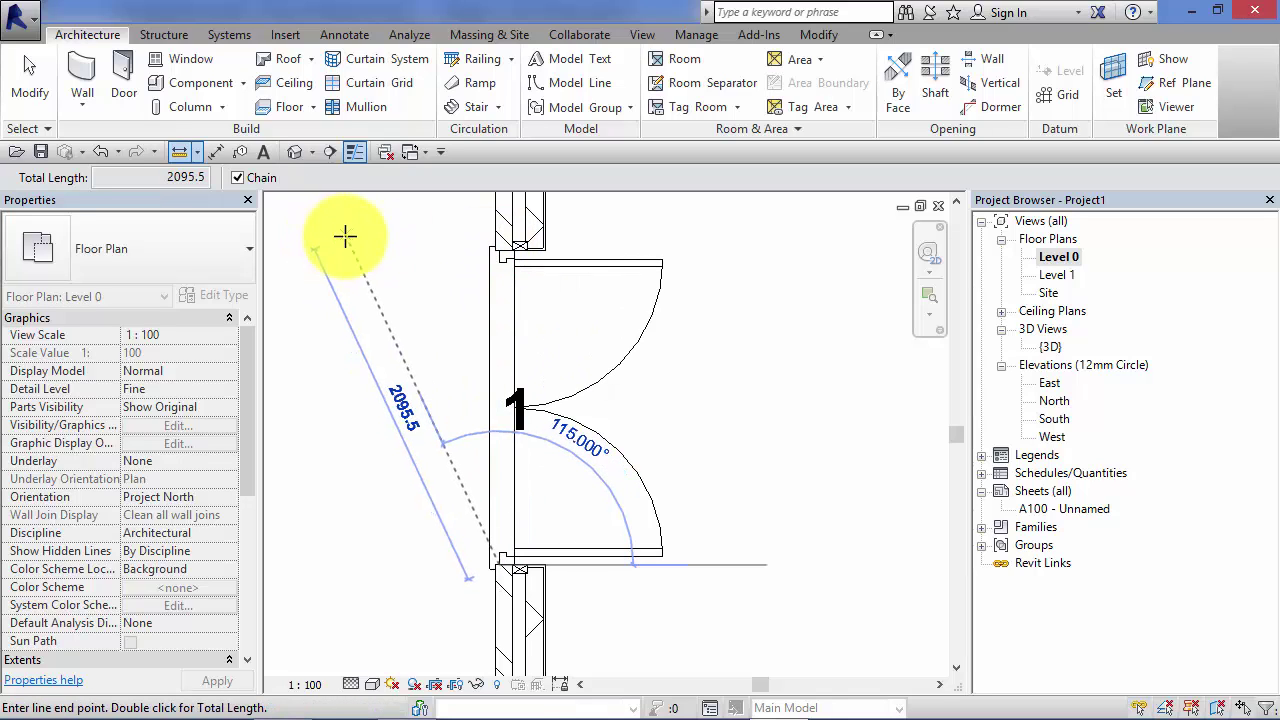
{"action": "key", "text": "Escape"}
{"action": "key", "text": "Escape"}
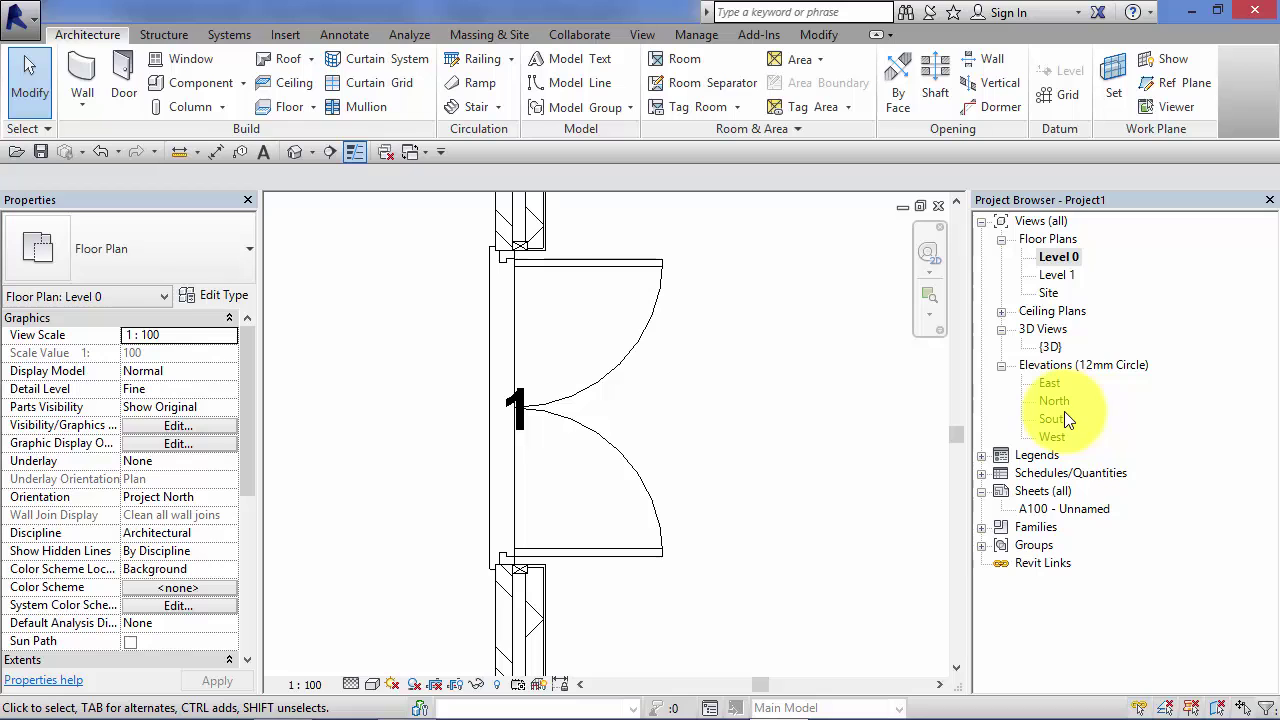
Step: Open the South elevation and measure the brick wall's height from its base to its upper edge
{"action": "double_click", "coordinate": [1054, 418]}
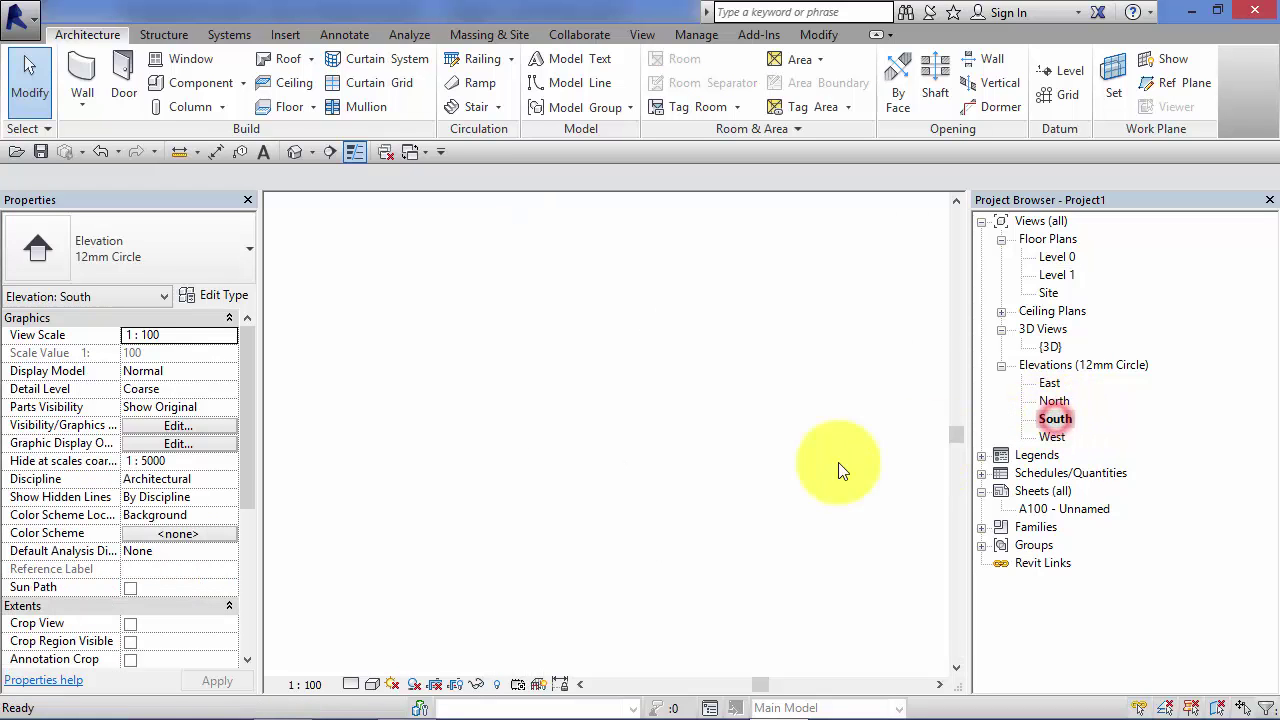
{"action": "scroll", "coordinate": [400, 478], "scroll_direction": "up", "scroll_amount": 5}
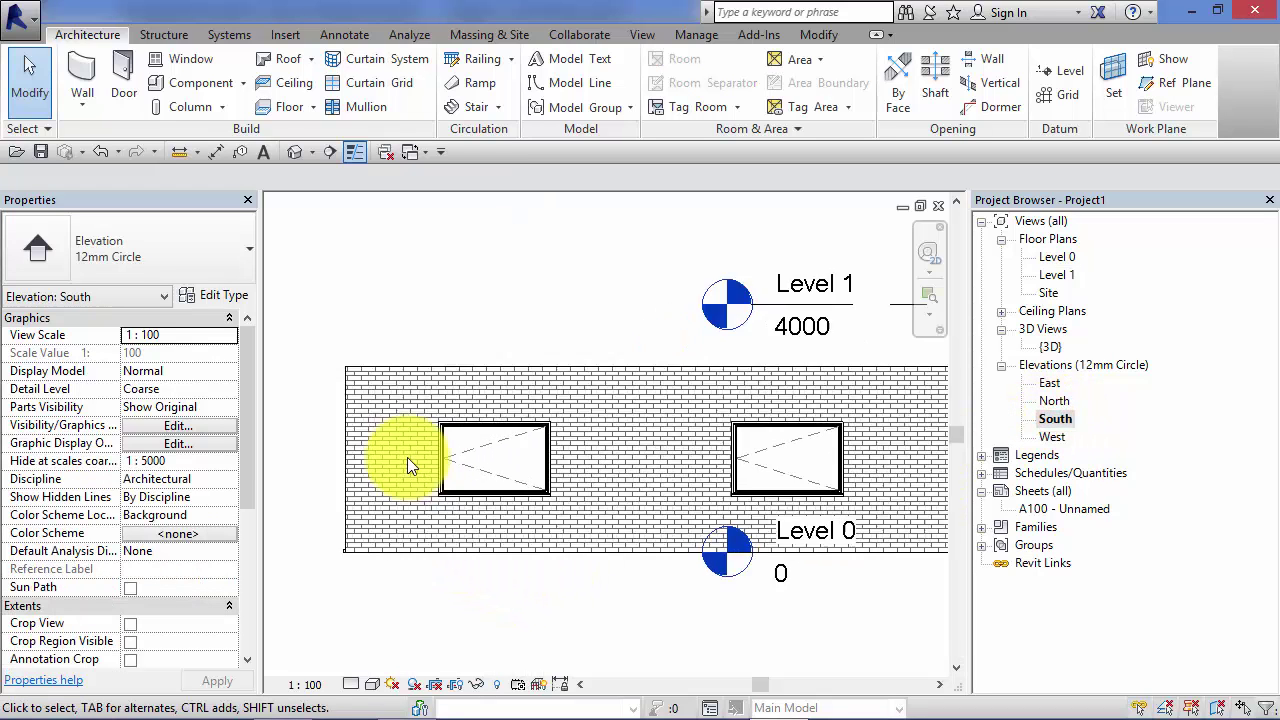
{"action": "middle_click_drag", "start_coordinate": [571, 500], "coordinate": [648, 480]}
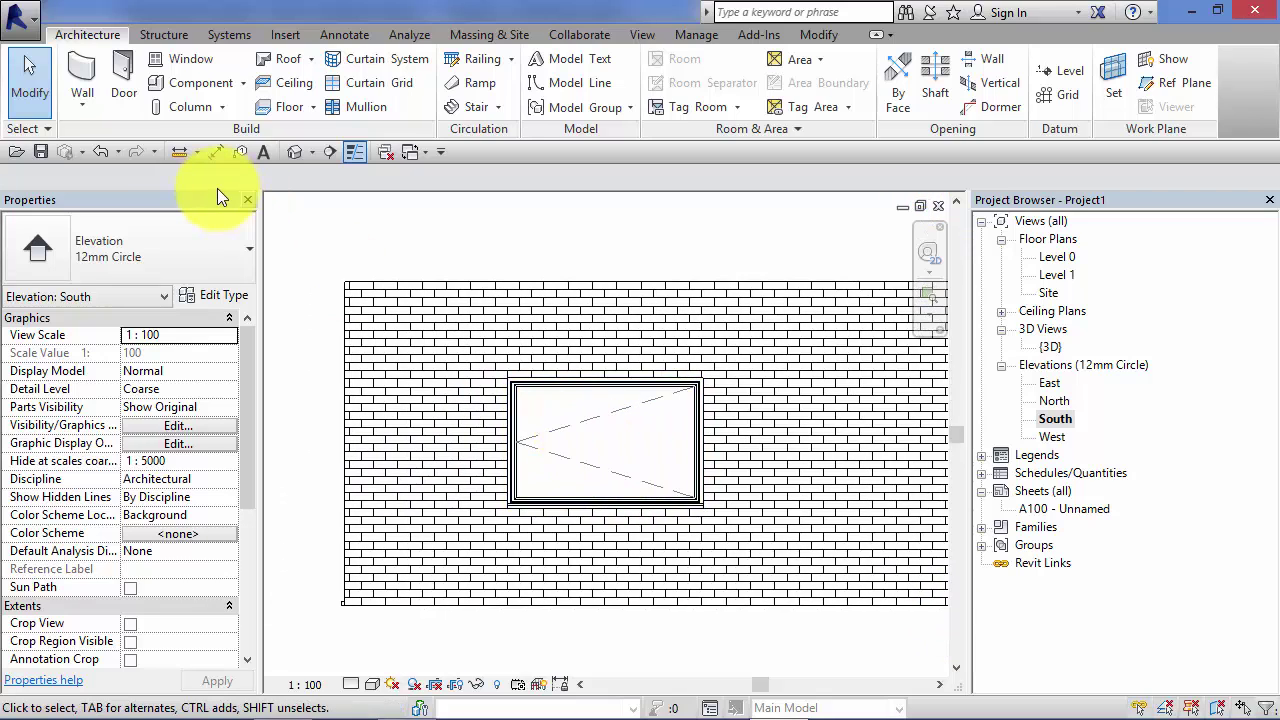
{"action": "left_click", "coordinate": [180, 151]}
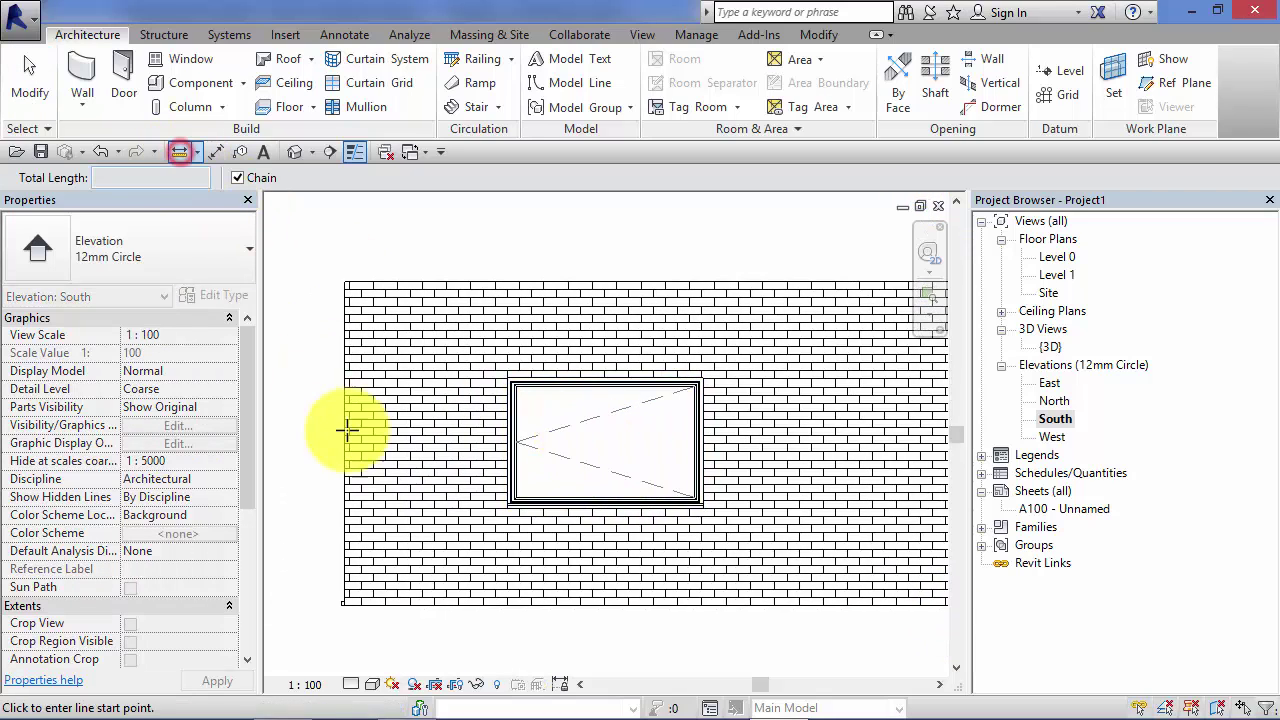
{"action": "left_click", "coordinate": [418, 603]}
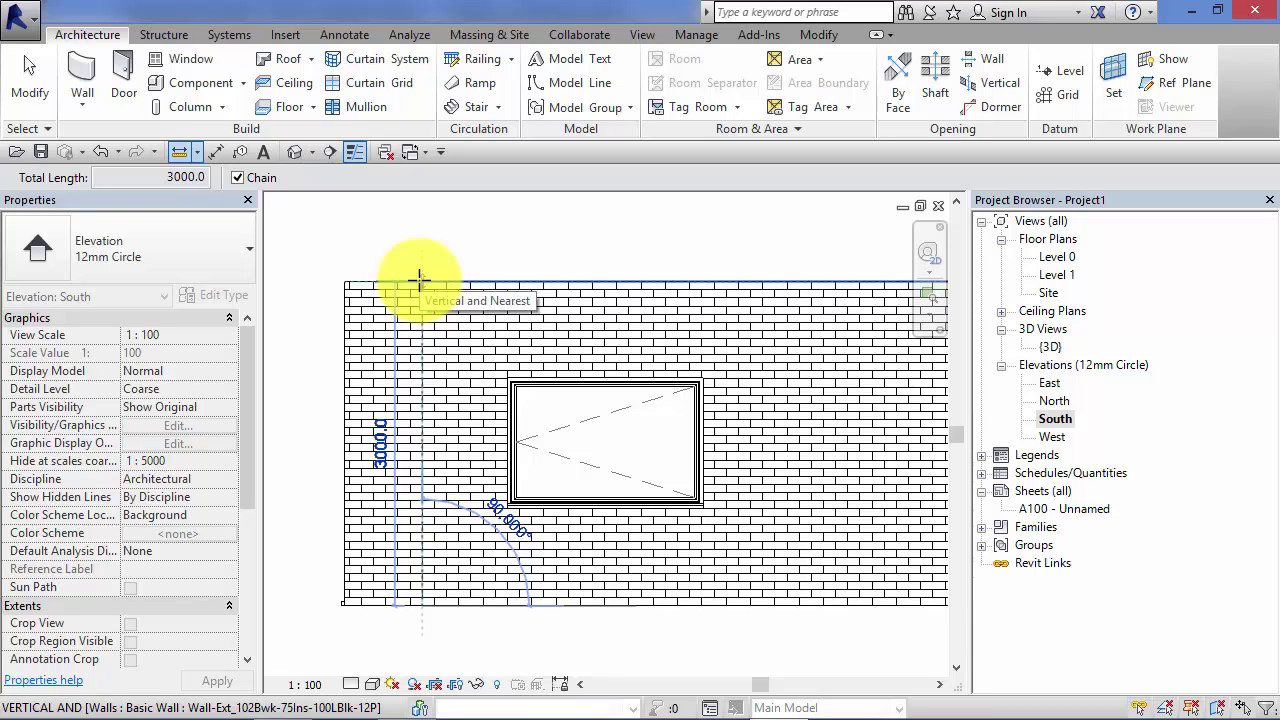
{"action": "key", "text": "Escape"}
{"action": "key", "text": "Escape"}
Step: Measure the height of the westernmost window in the South elevation
{"action": "scroll", "coordinate": [449, 432], "scroll_direction": "up", "scroll_amount": 3}
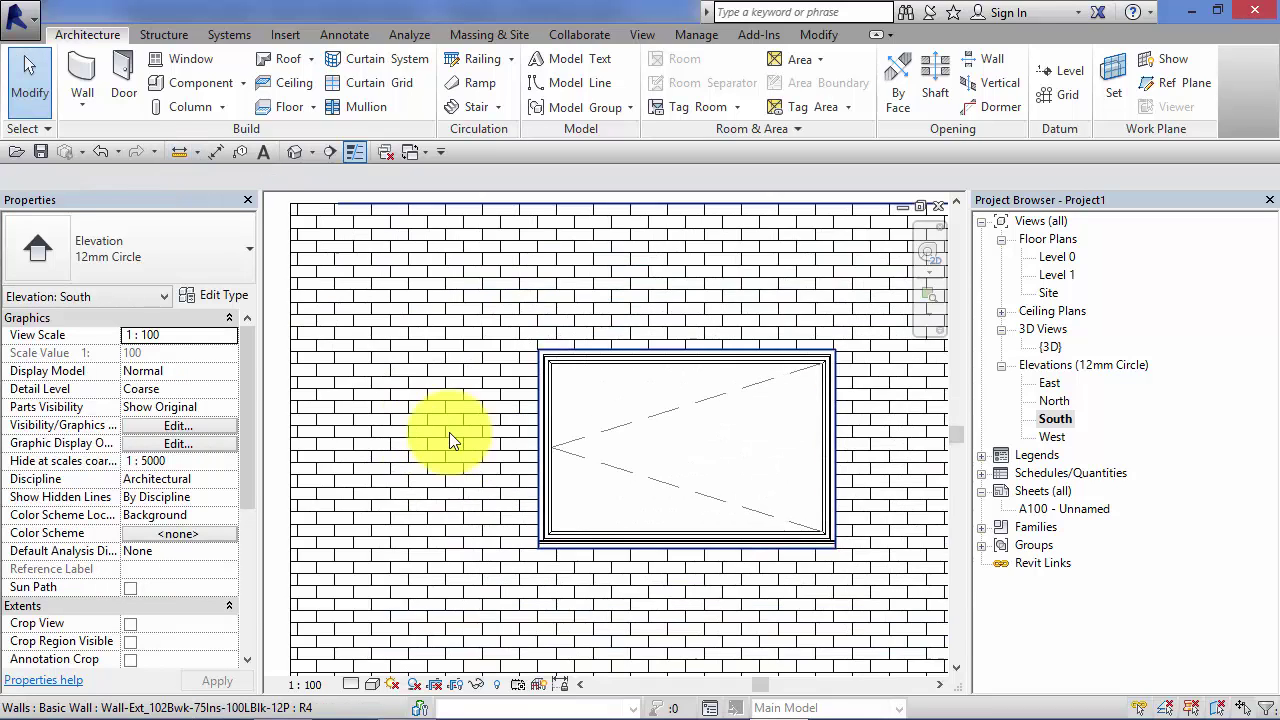
{"action": "scroll", "coordinate": [470, 443], "scroll_direction": "down", "scroll_amount": 1}
{"action": "left_click", "coordinate": [180, 151]}
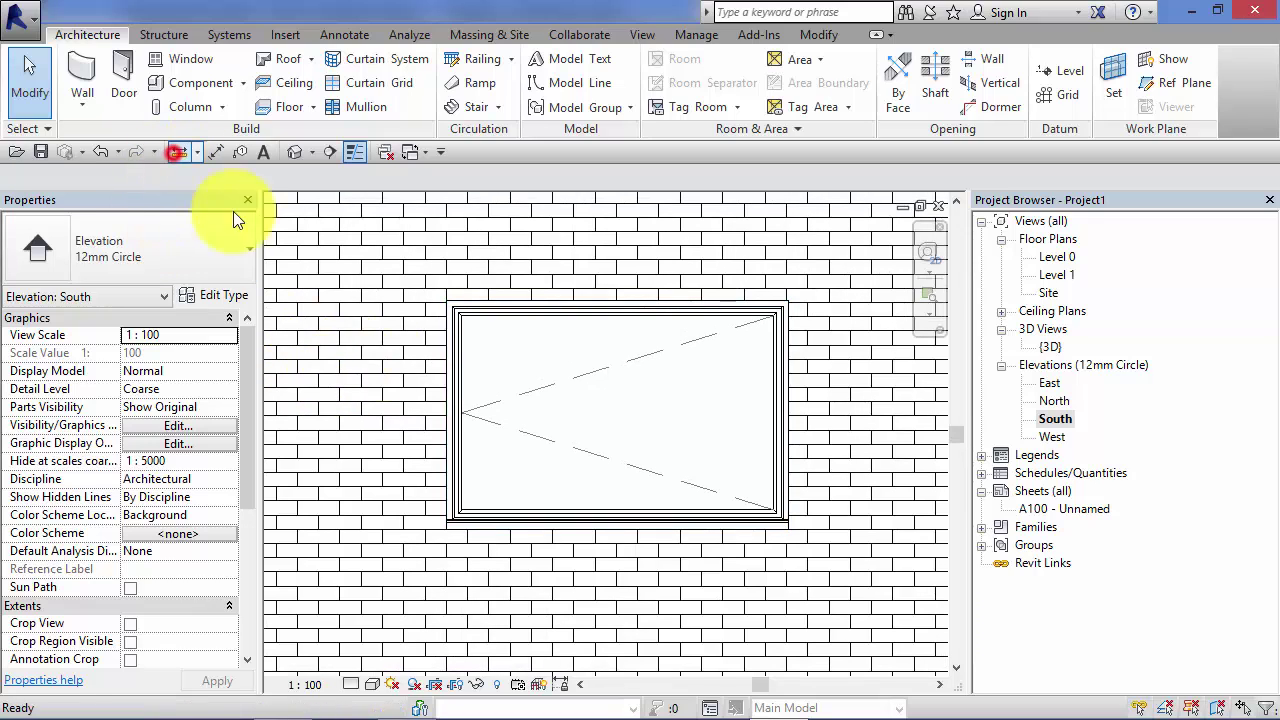
{"action": "left_click", "coordinate": [526, 528]}
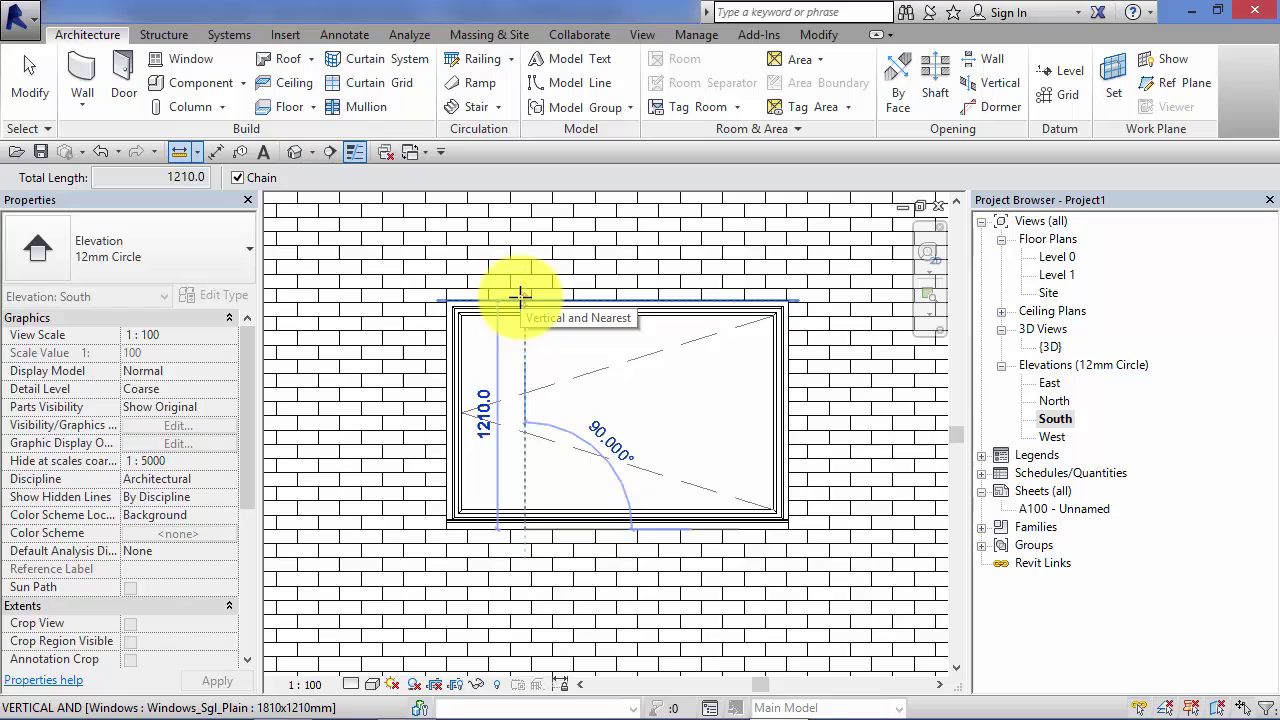
{"action": "key", "text": "Escape"}
Step: Measure the width of the same window between its two side edges
{"action": "left_click", "coordinate": [180, 151]}
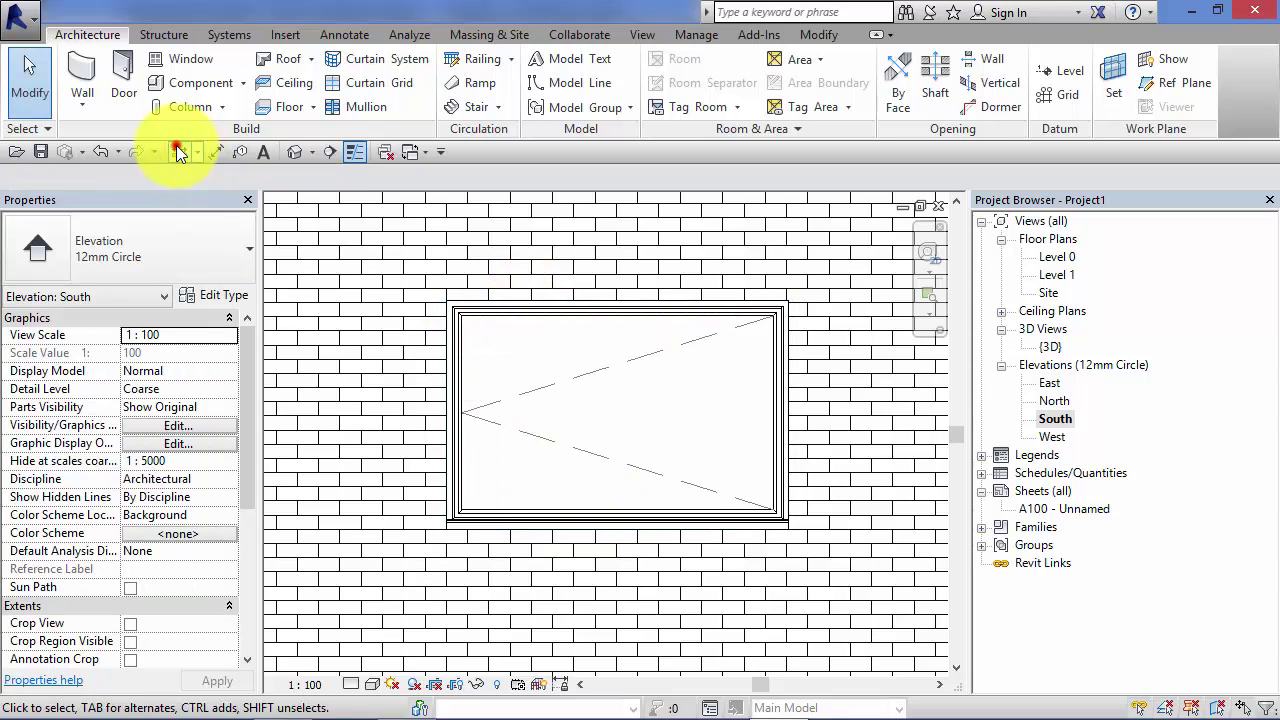
{"action": "left_click", "coordinate": [450, 374]}
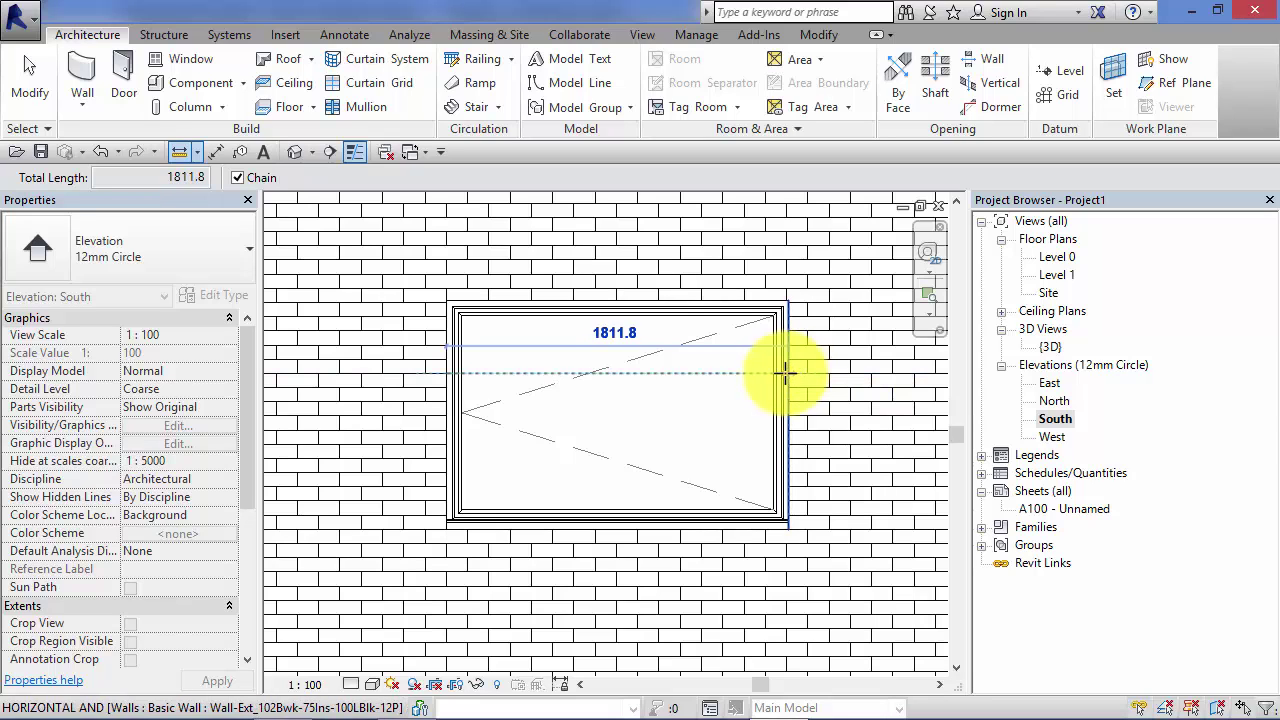
{"action": "key", "text": "Escape"}
{"action": "key", "text": "Escape"}
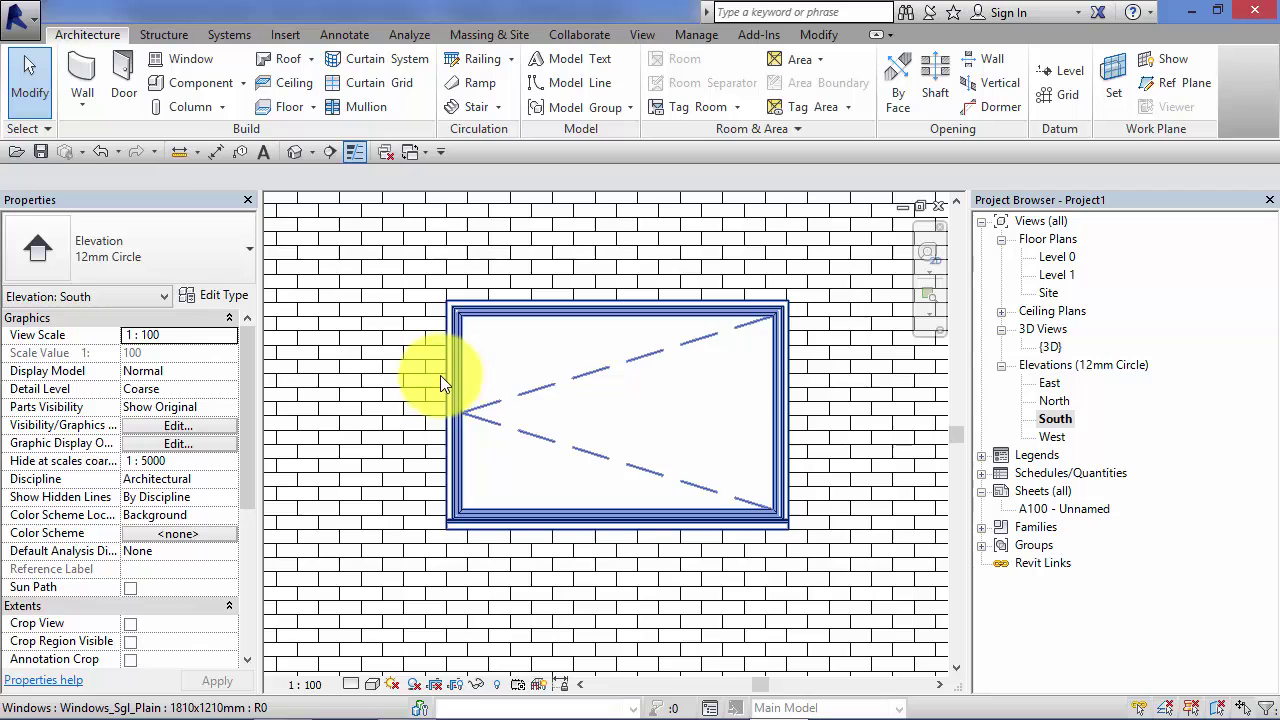
{"action": "scroll", "coordinate": [440, 380], "scroll_direction": "up", "scroll_amount": 5}
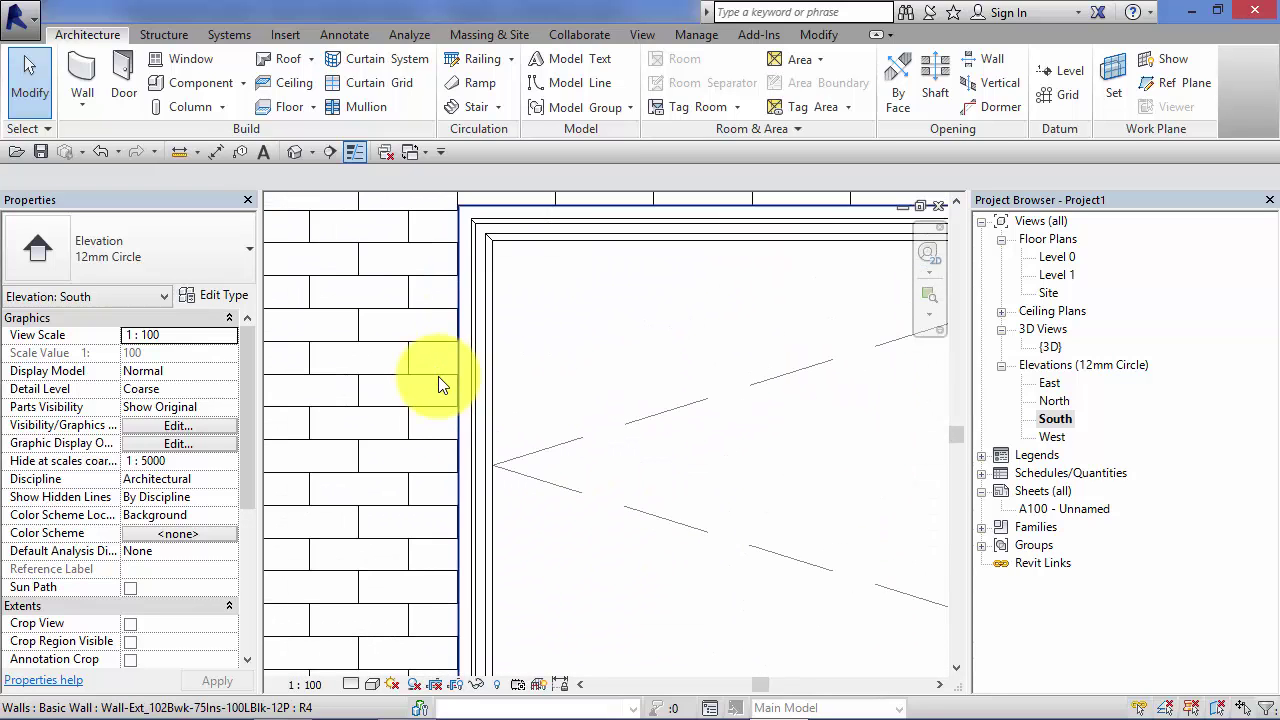
{"action": "scroll", "coordinate": [445, 397], "scroll_direction": "down", "scroll_amount": 5}
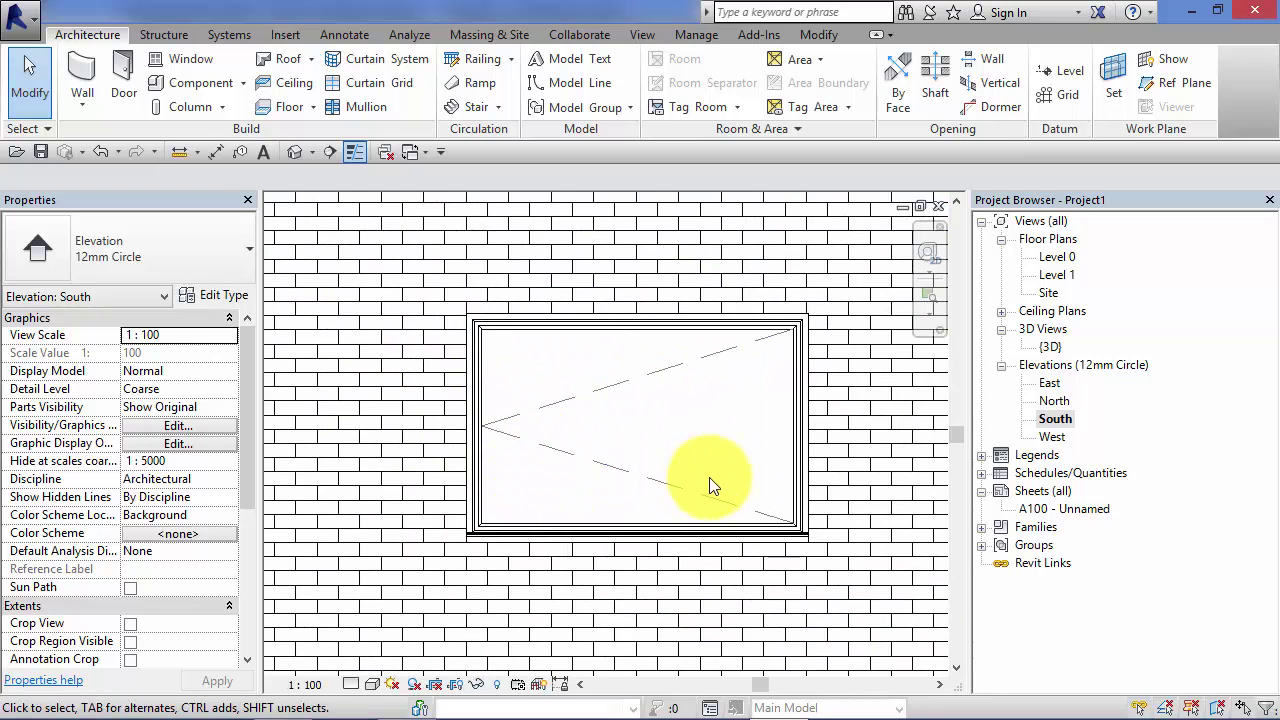
{"action": "scroll", "coordinate": [750, 495], "scroll_direction": "down", "scroll_amount": 2}
{"action": "middle_click_drag", "start_coordinate": [777, 495], "coordinate": [563, 490]}
{"action": "scroll", "coordinate": [565, 480], "scroll_direction": "down", "scroll_amount": 4}
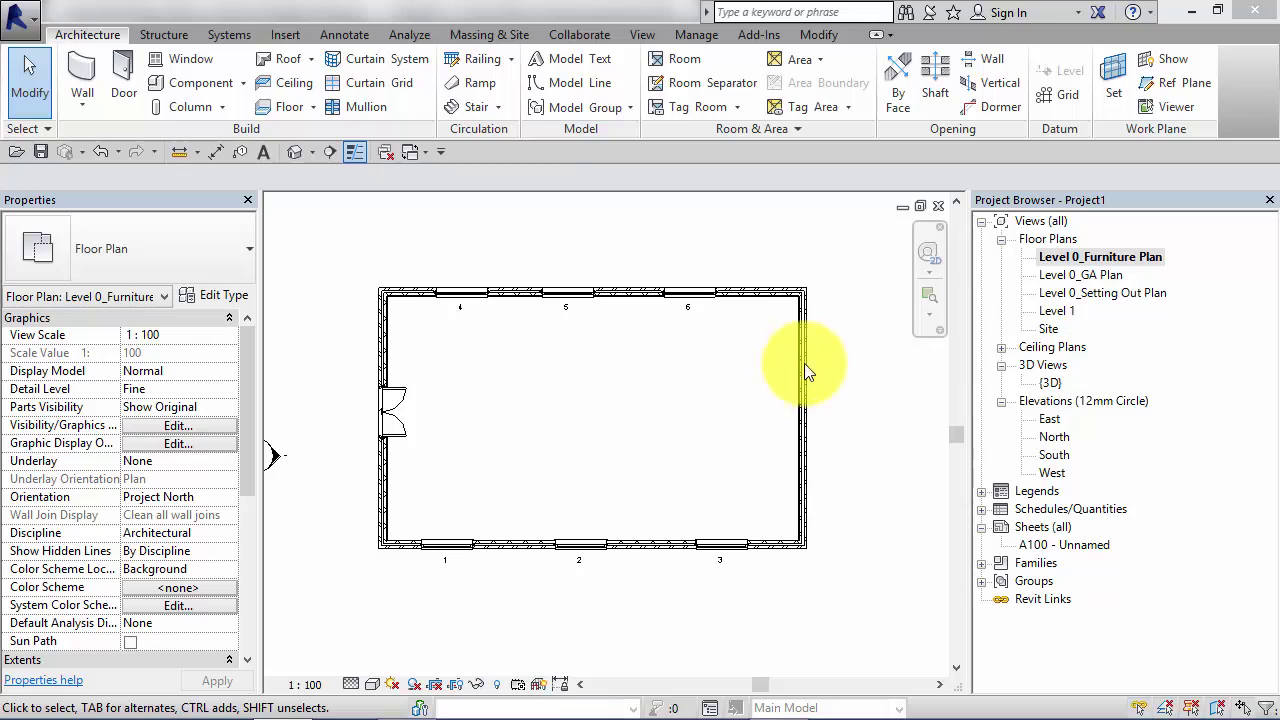
Step: Open the Level 0_GA Plan floor plan and review the view scales available for it
{"action": "double_click", "coordinate": [1113, 278]}
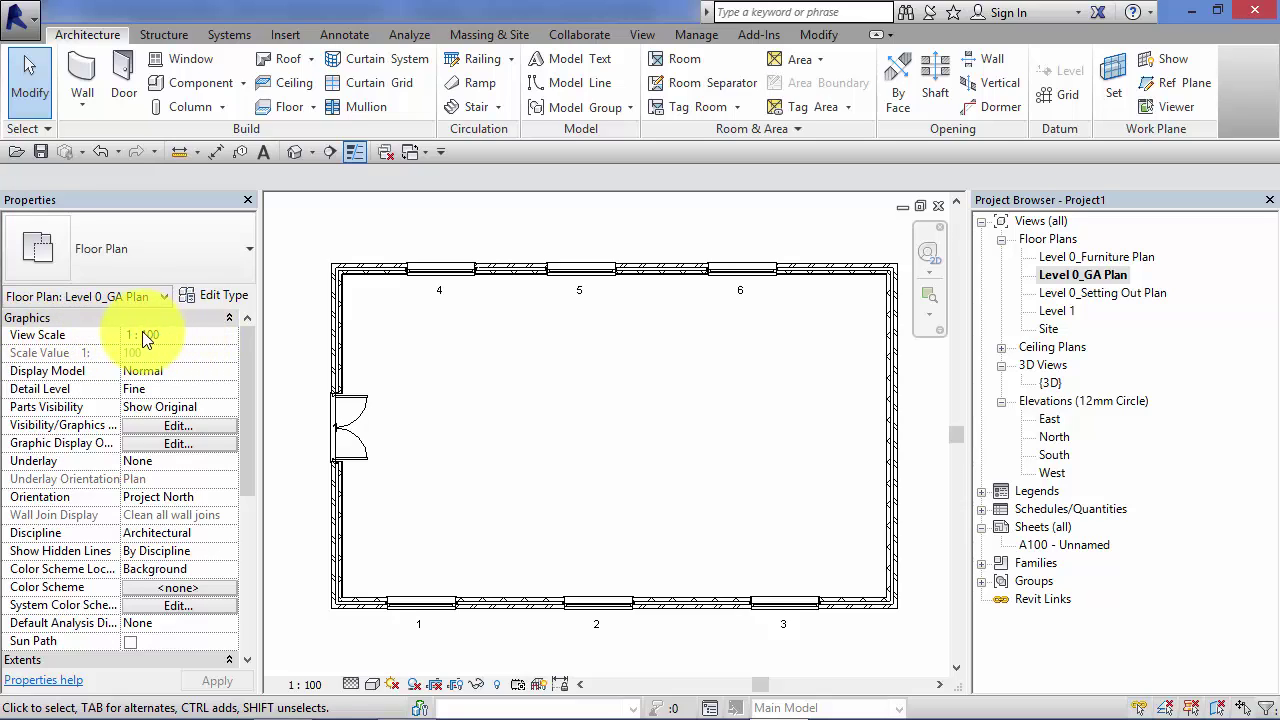
{"action": "left_click", "coordinate": [224, 335]}
{"action": "left_click", "coordinate": [224, 335]}
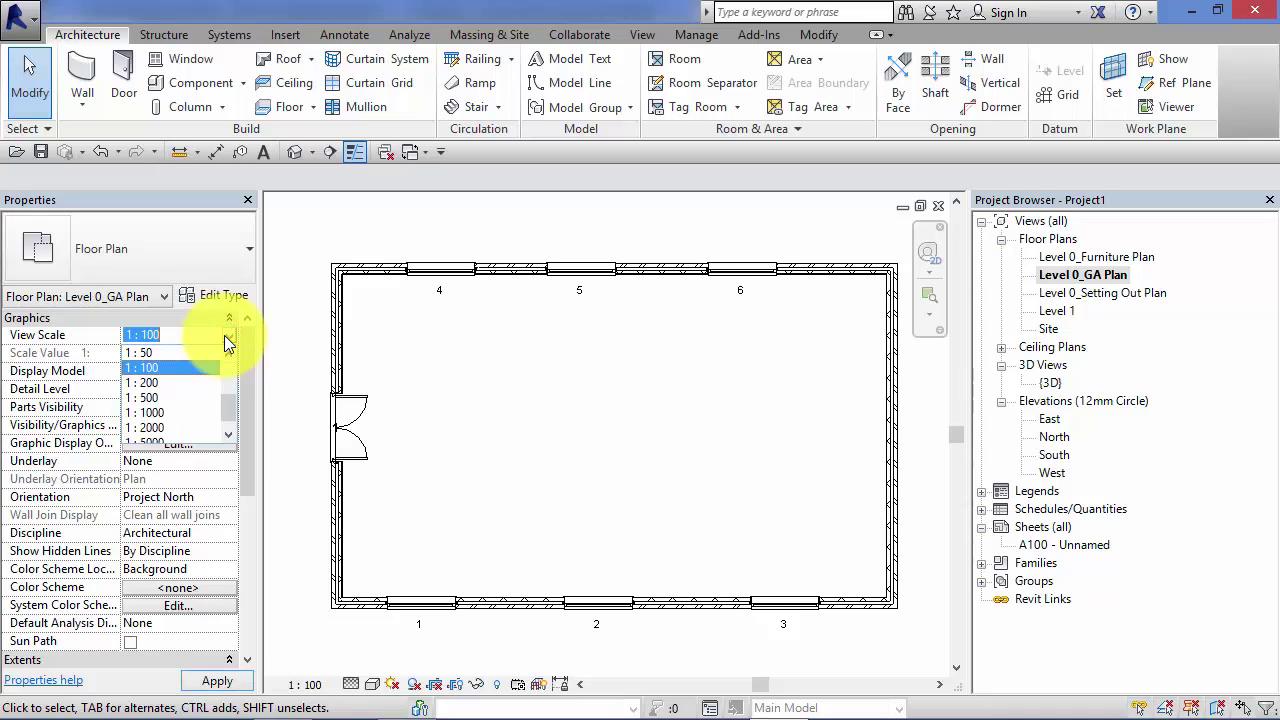
{"action": "mouse_move", "coordinate": [224, 417]}
{"action": "left_mouse_down"}
{"action": "mouse_move", "coordinate": [229, 382]}
{"action": "mouse_move", "coordinate": [230, 425]}
{"action": "mouse_move", "coordinate": [222, 401]}
{"action": "left_mouse_up"}
{"action": "left_click", "coordinate": [430, 385]}
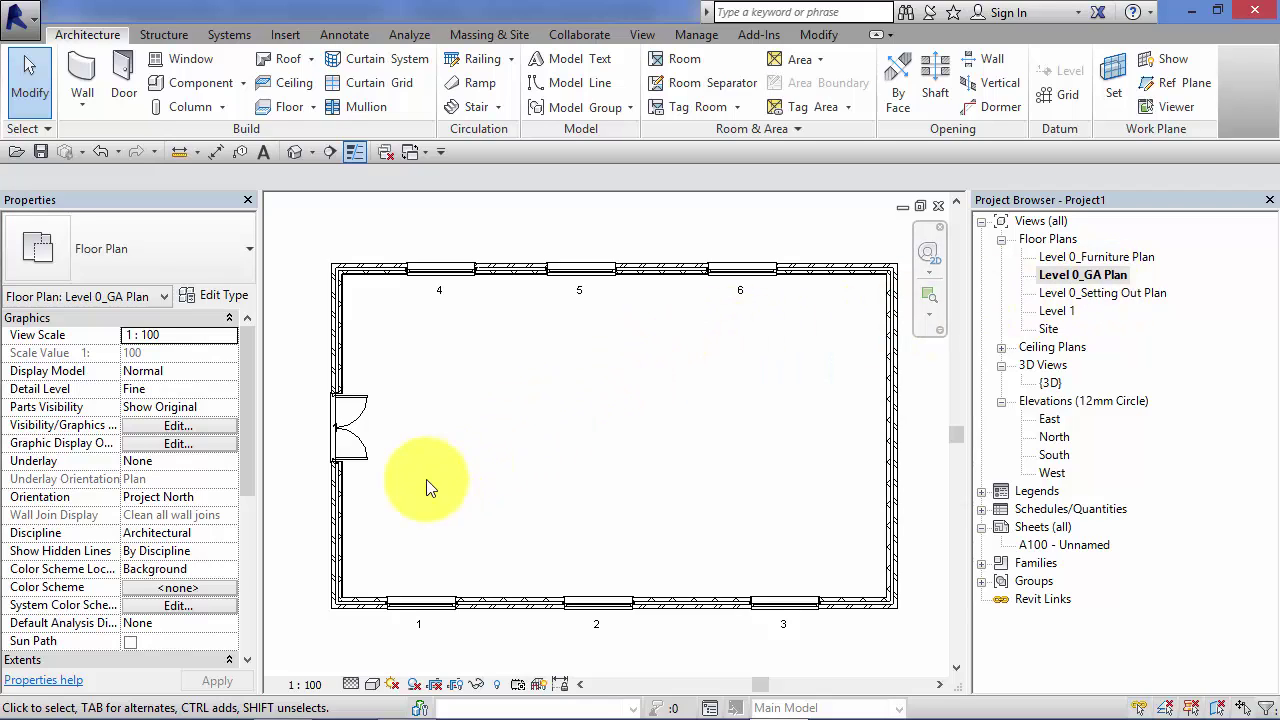
Step: Set the view scale of the Level 0_GA Plan to 1:200
{"action": "left_click", "coordinate": [318, 690]}
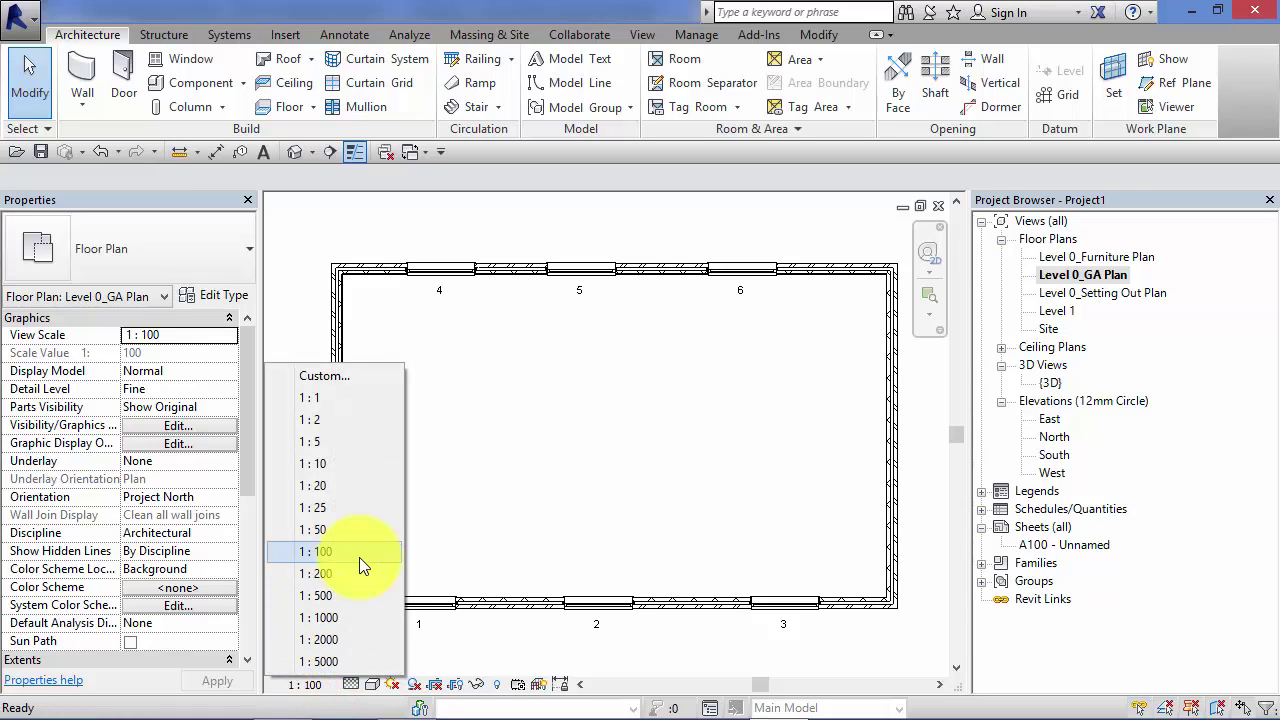
{"action": "left_click", "coordinate": [344, 581]}
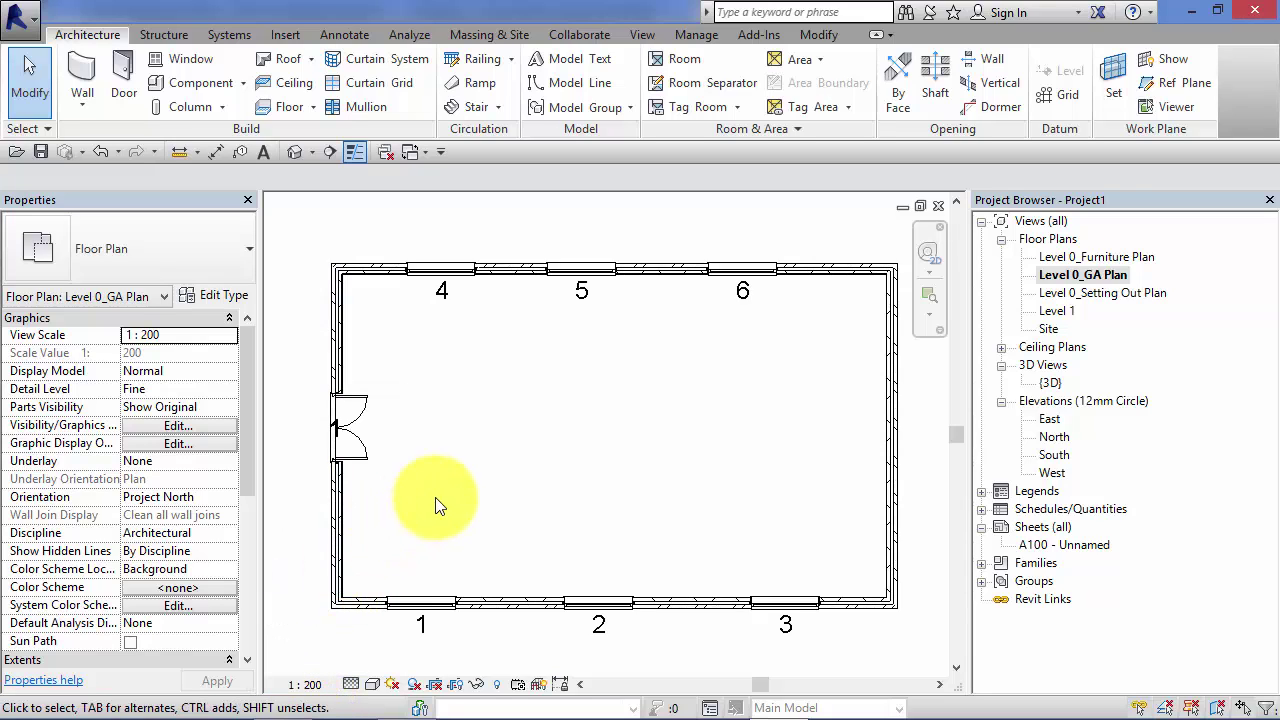
{"action": "middle_click_drag", "start_coordinate": [455, 517], "coordinate": [482, 512]}
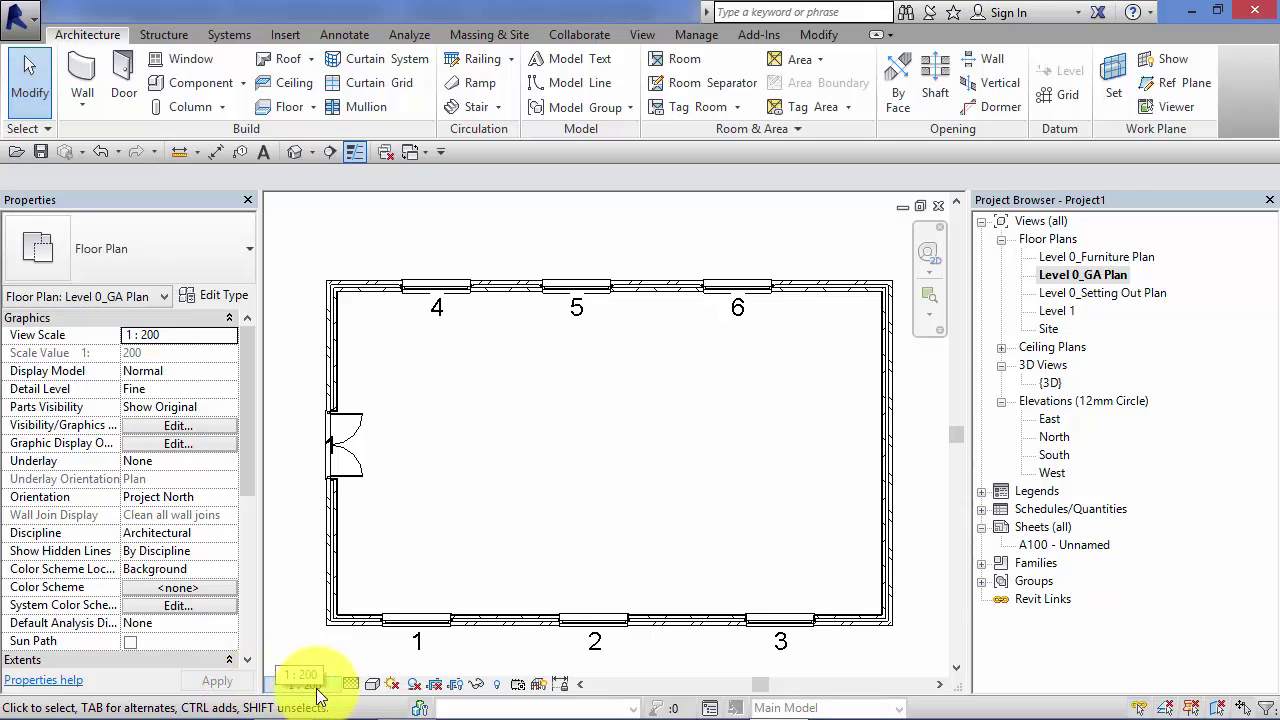
{"action": "double_click", "coordinate": [181, 337]}
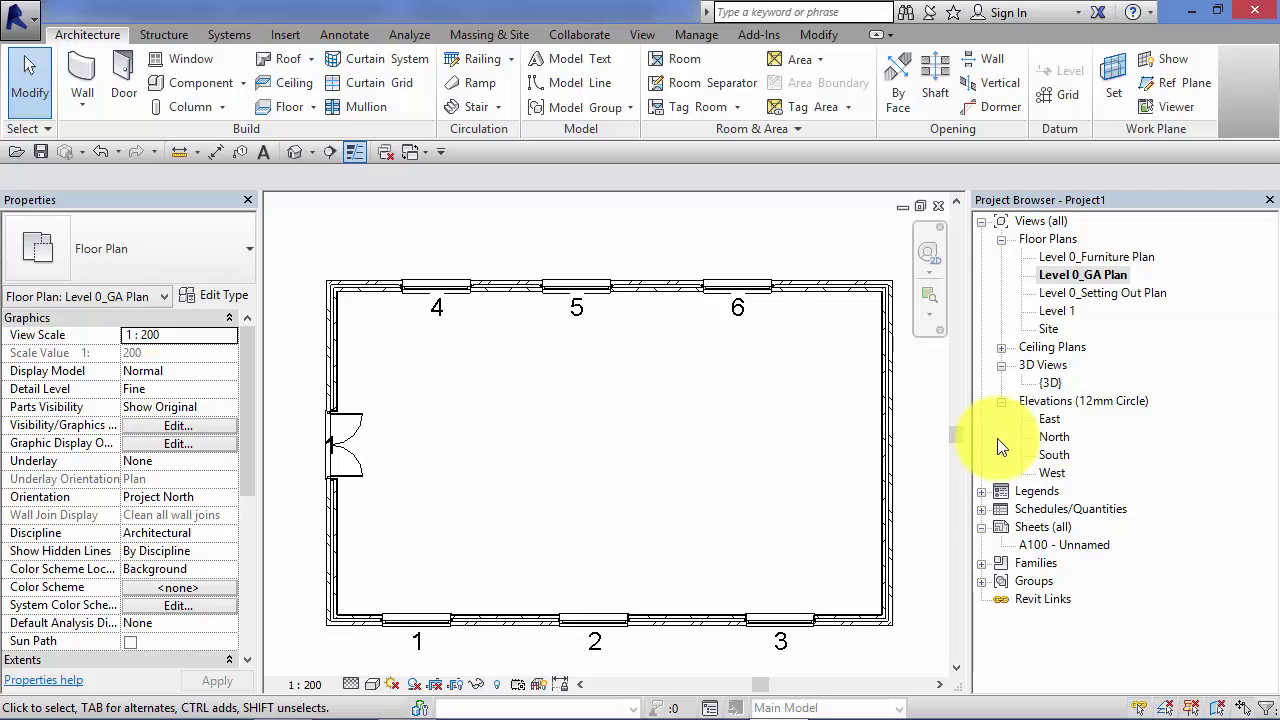
Step: Open the {3D} view and set its view scale to 1:50
{"action": "double_click", "coordinate": [1050, 384]}
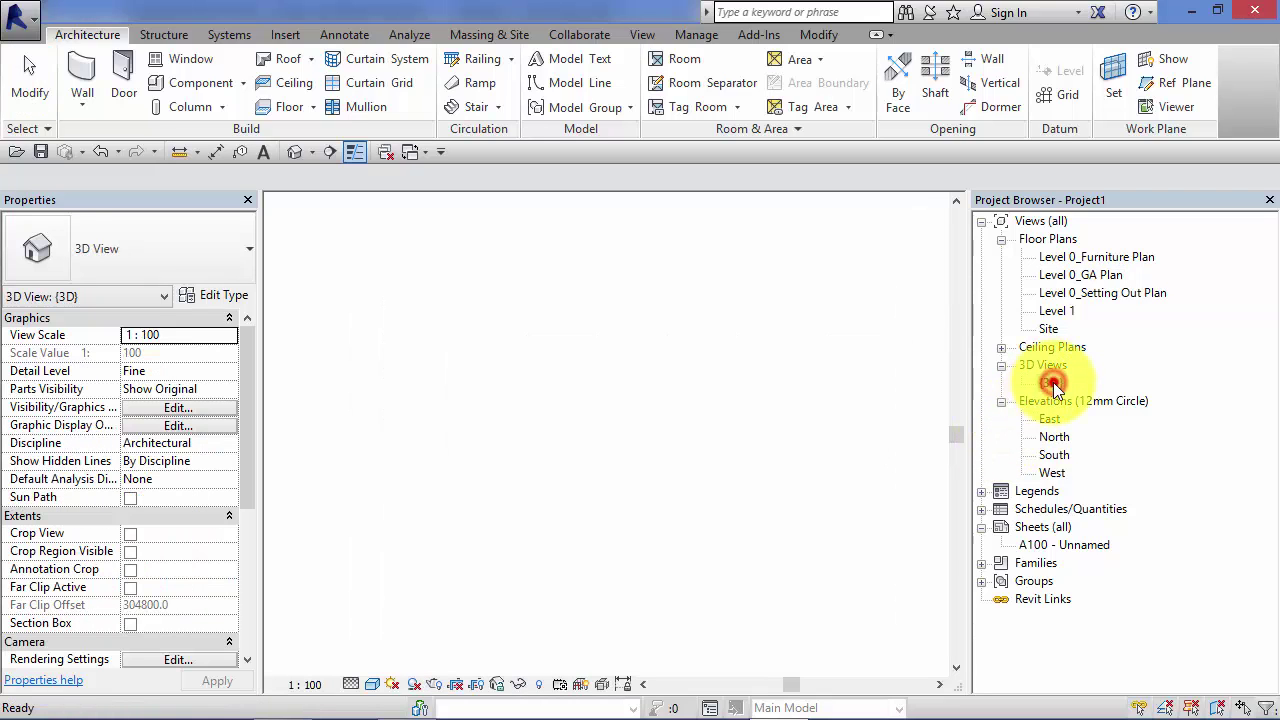
{"action": "middle_click_drag", "start_coordinate": [797, 627], "coordinate": [794, 606]}
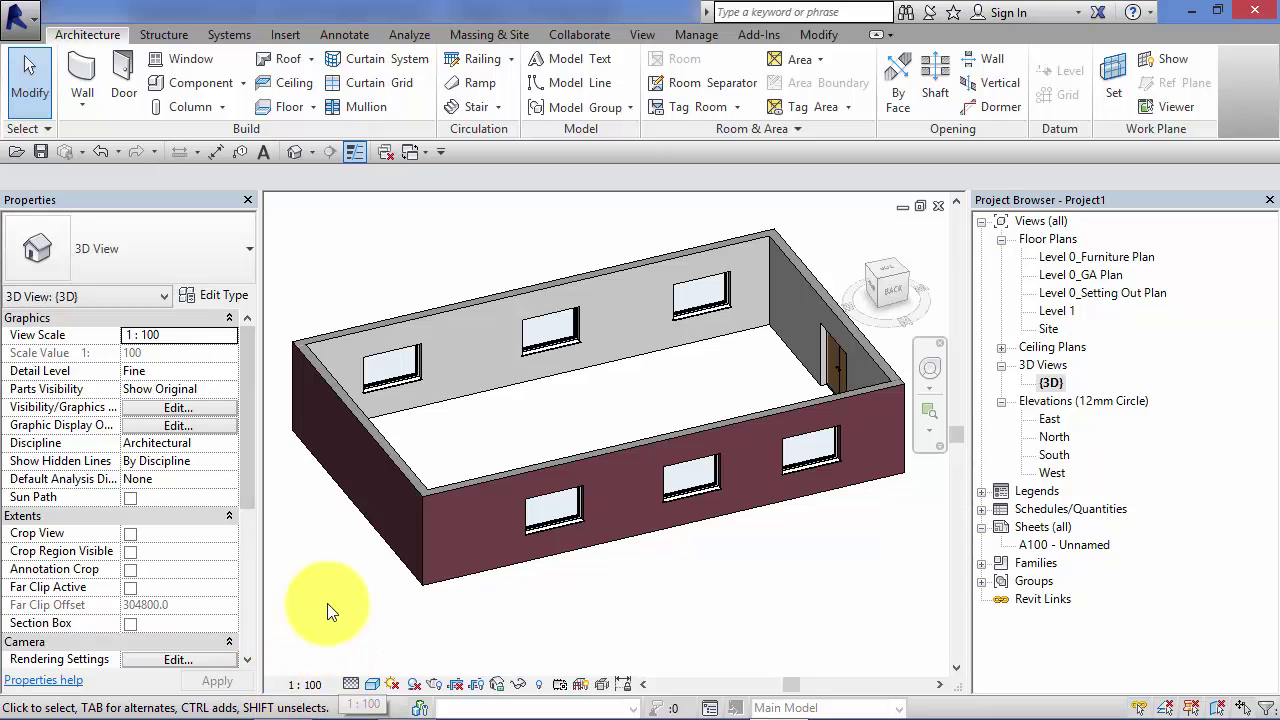
{"action": "left_click", "coordinate": [305, 684]}
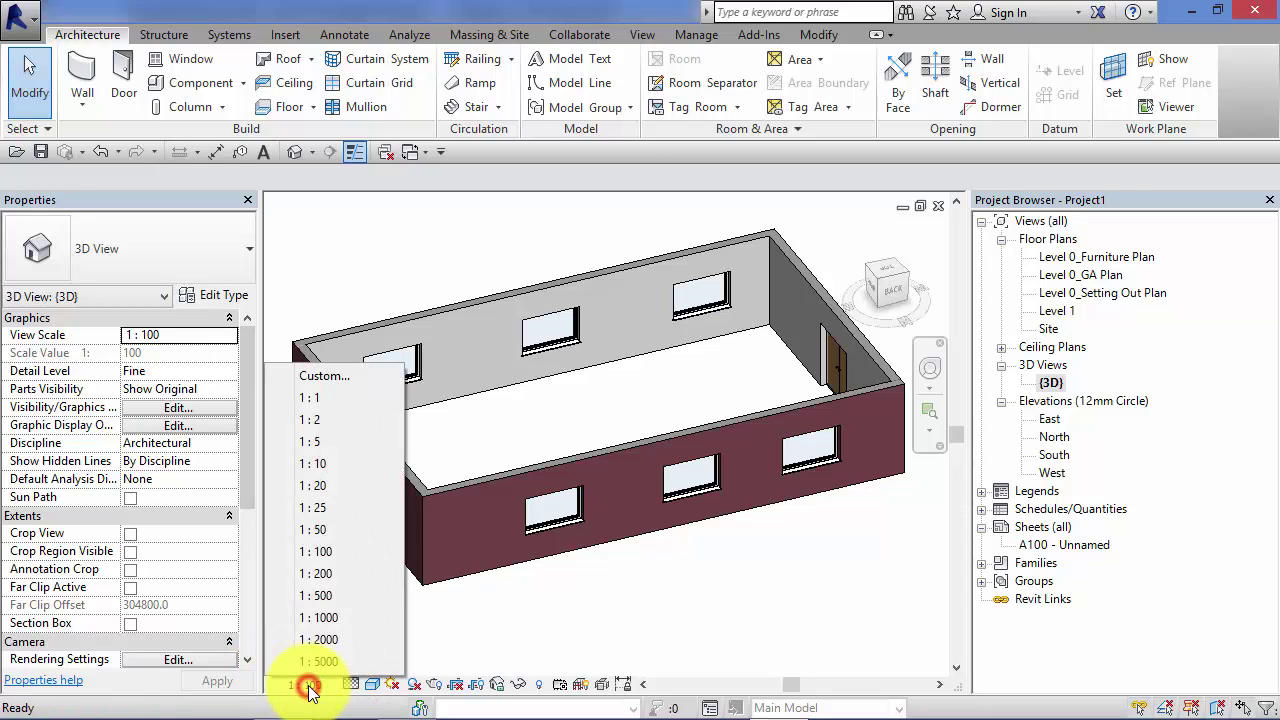
{"action": "left_click", "coordinate": [346, 529]}
{"action": "middle_click_drag", "start_coordinate": [754, 586], "coordinate": [770, 608]}
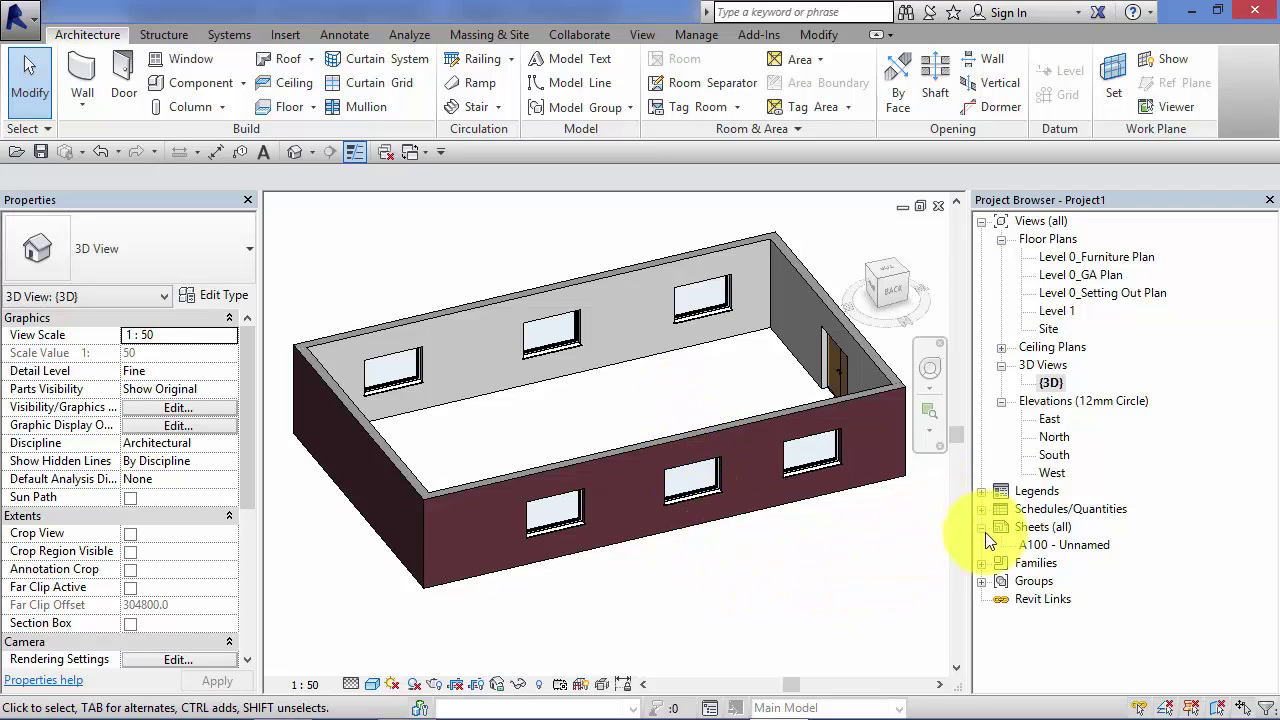
Step: Open sheet A100 and place the Level 0_Setting Out Plan view in its drawing area
{"action": "double_click", "coordinate": [1052, 546]}
{"action": "mouse_move", "coordinate": [616, 446]}
{"action": "middle_mouse_down"}
{"action": "mouse_move", "coordinate": [620, 463]}
{"action": "mouse_move", "coordinate": [603, 446]}
{"action": "middle_mouse_up"}
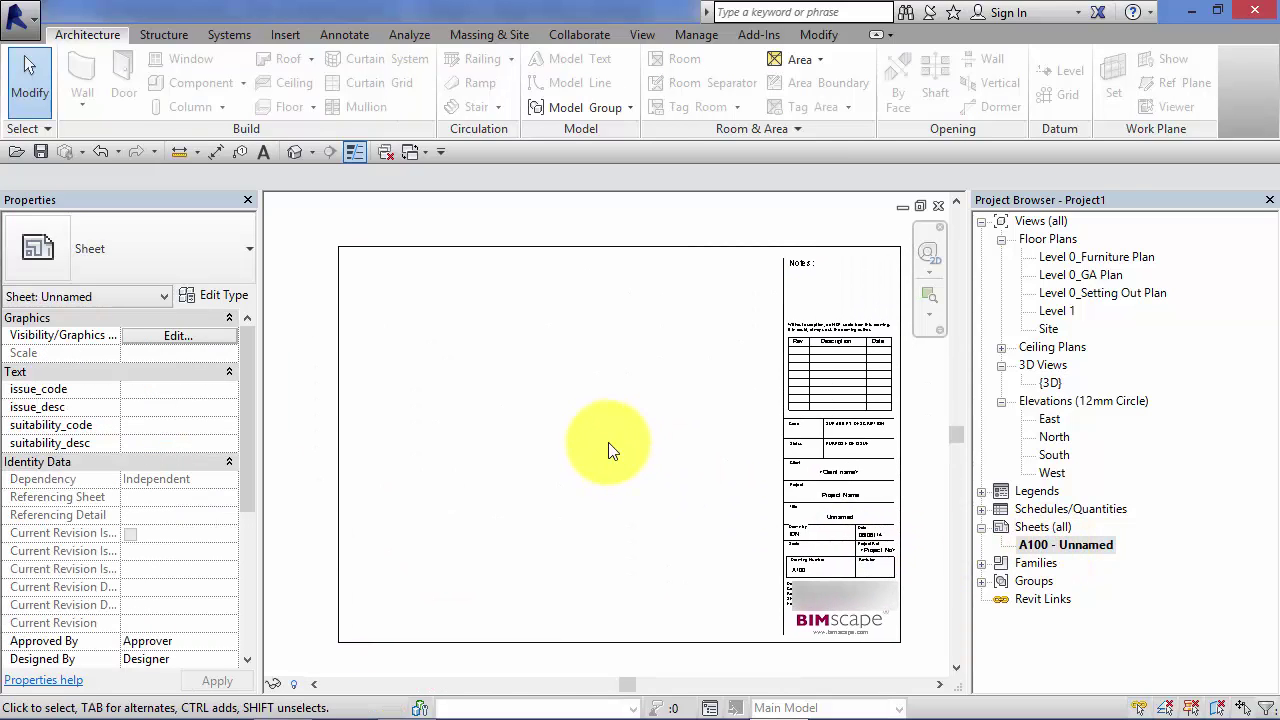
{"action": "left_click", "coordinate": [1125, 293]}
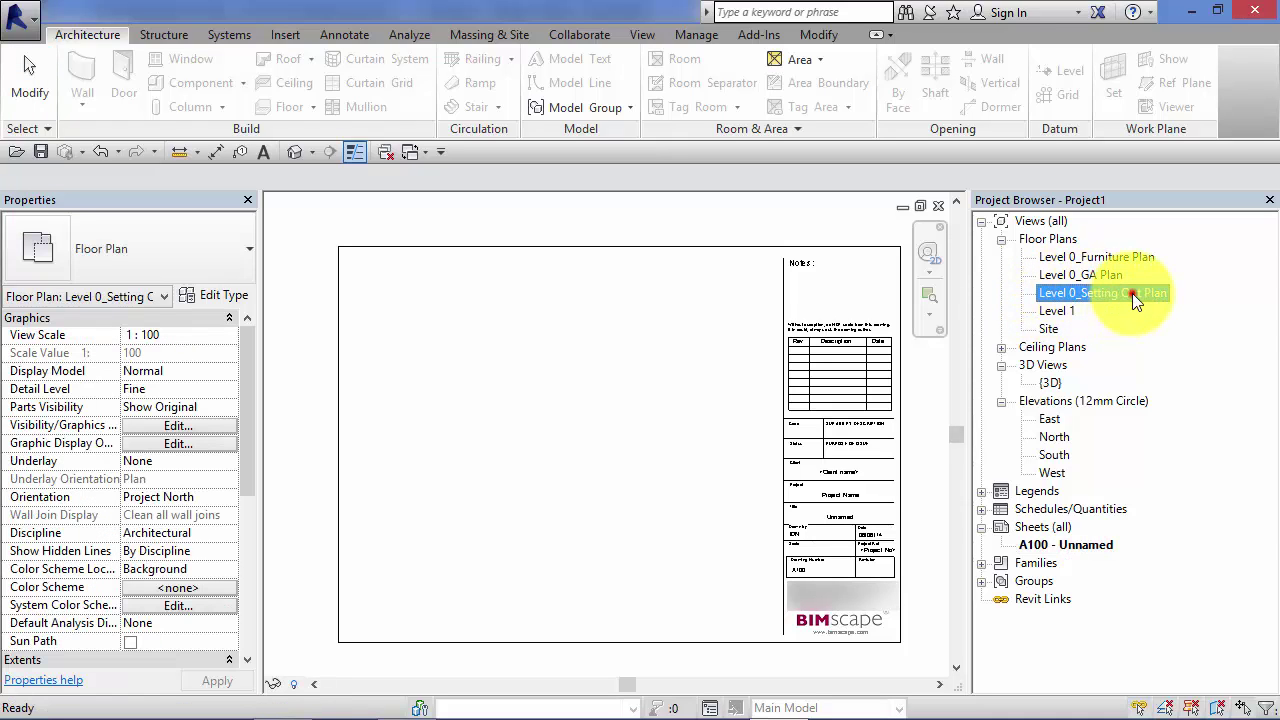
{"action": "left_click_drag", "start_coordinate": [1129, 293], "coordinate": [612, 372]}
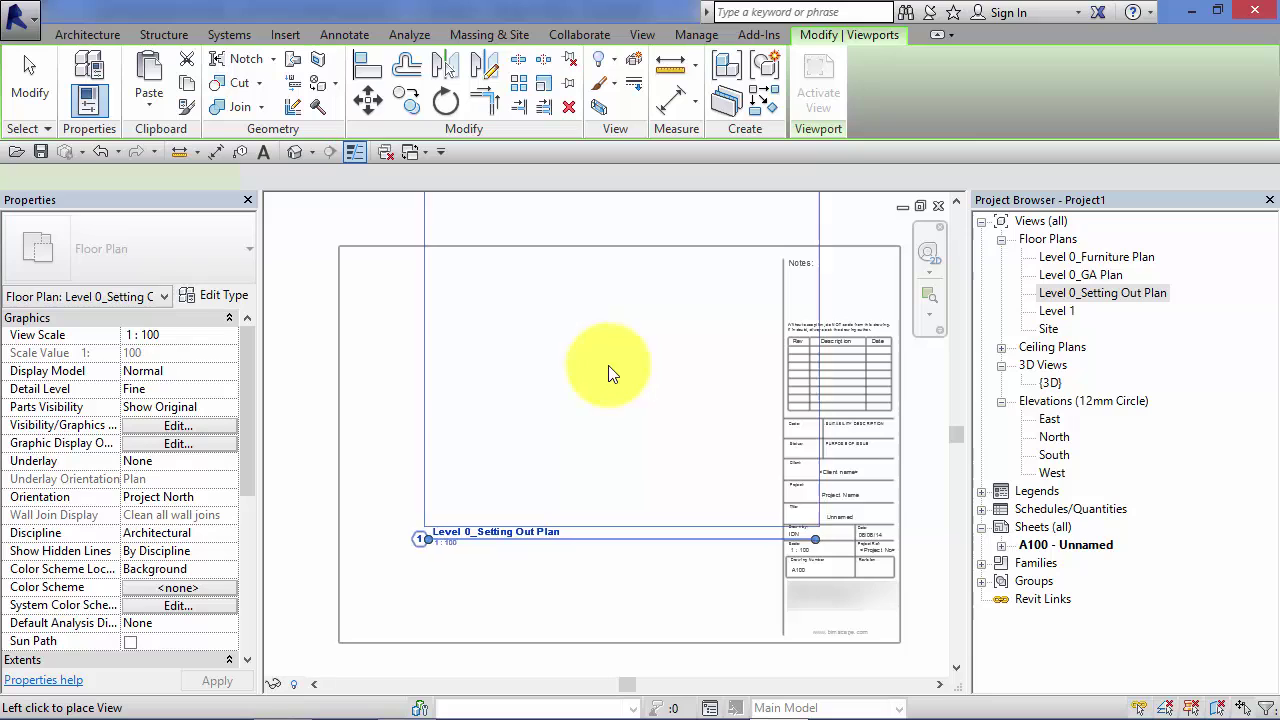
{"action": "left_click", "coordinate": [560, 442]}
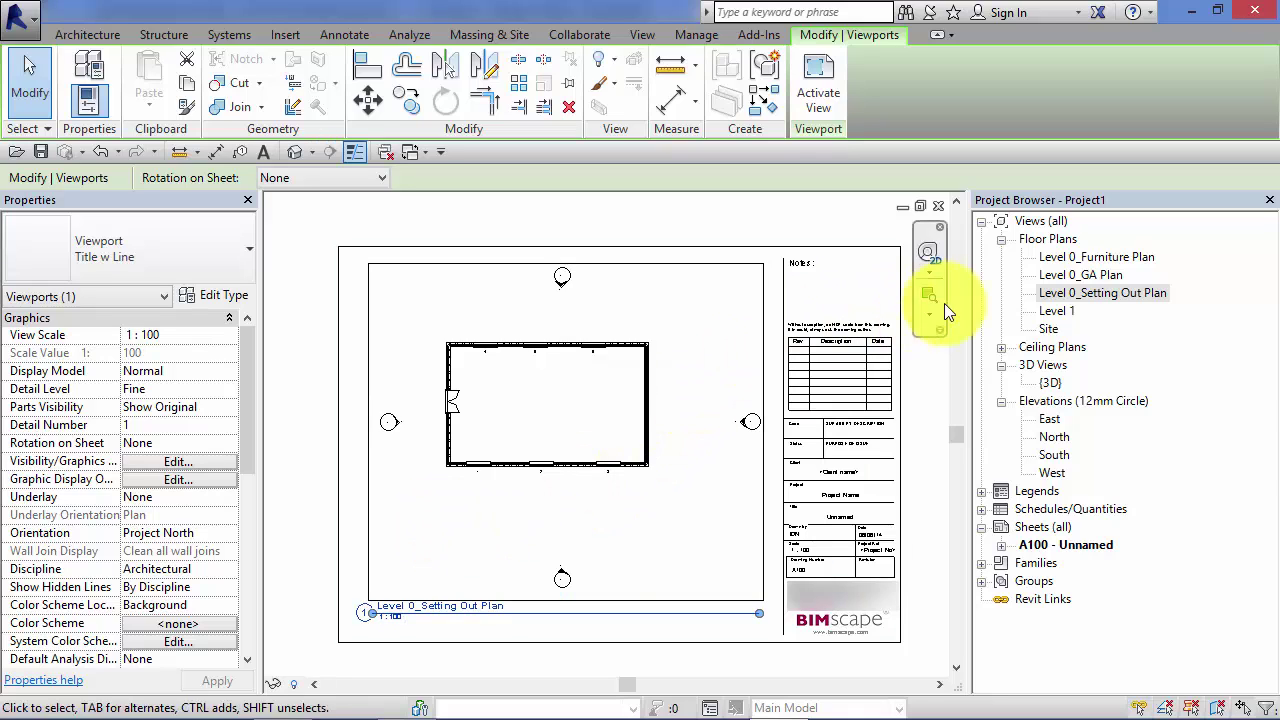
Step: Compare the view scale in the Level 0_Setting Out Plan with its placed viewport on sheet A100
{"action": "double_click", "coordinate": [1133, 294]}
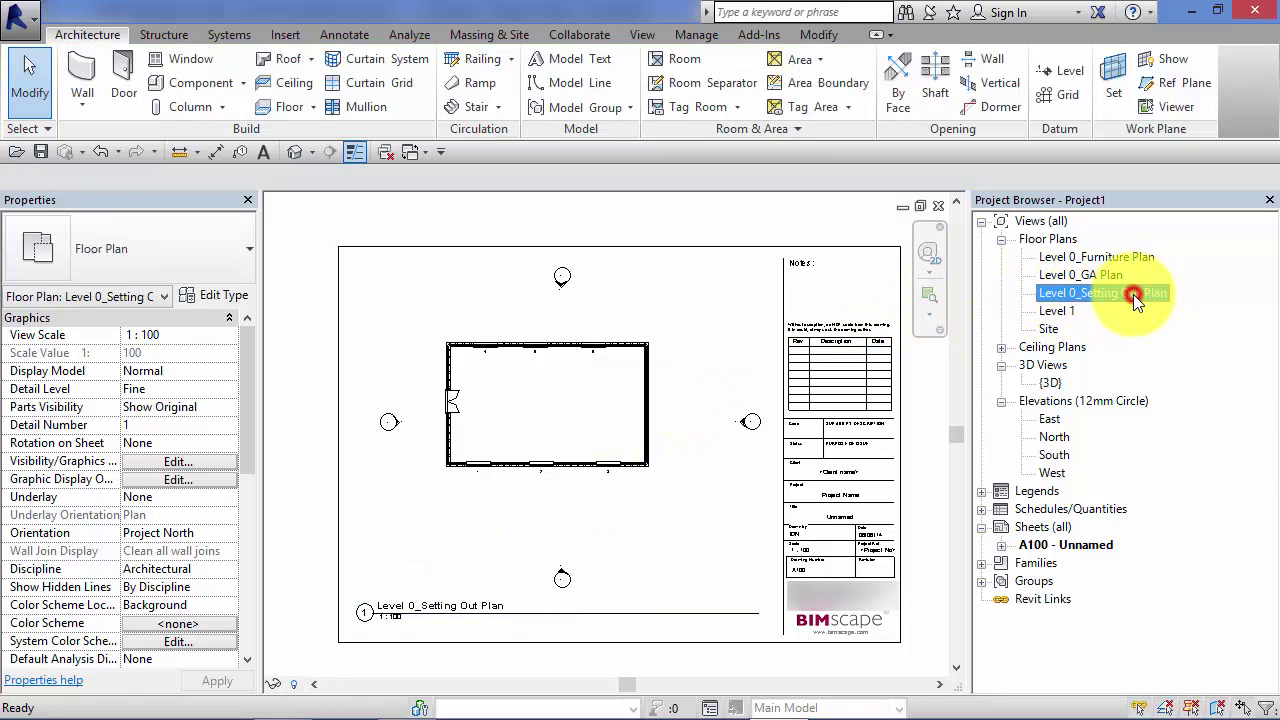
{"action": "scroll", "coordinate": [600, 520], "scroll_direction": "down", "scroll_amount": 3}
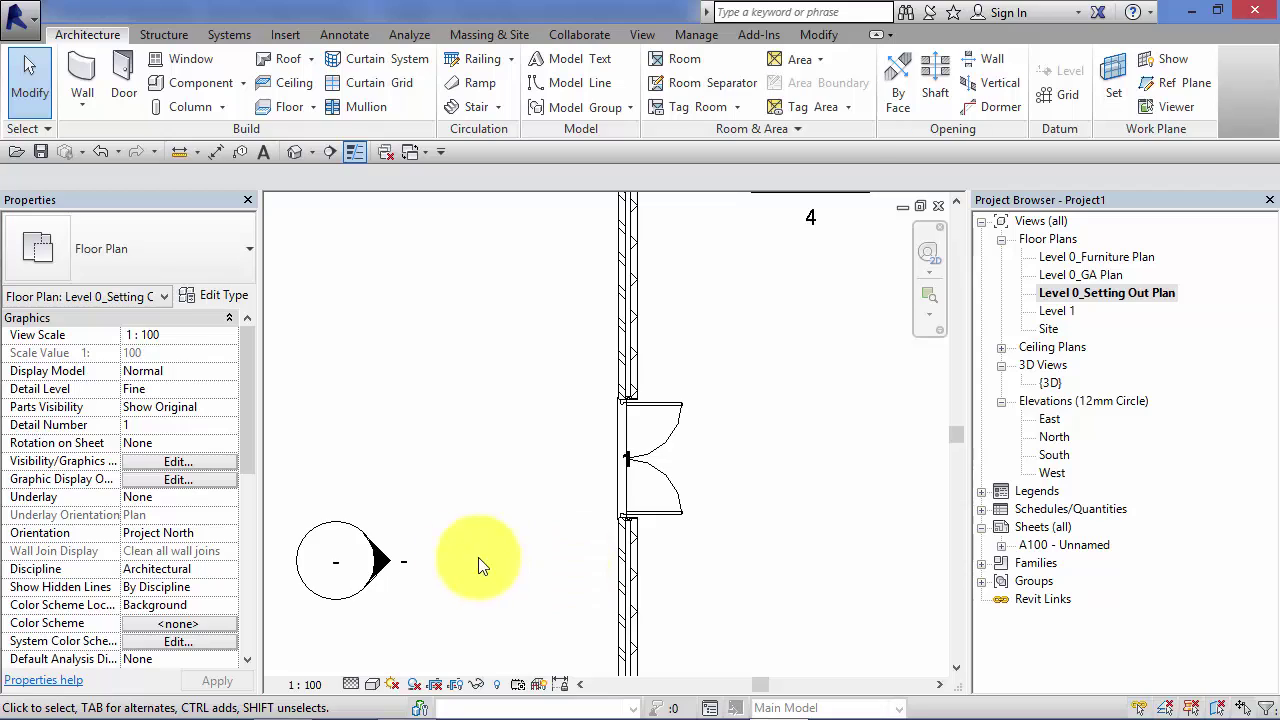
{"action": "middle_click_drag", "start_coordinate": [451, 583], "coordinate": [329, 551]}
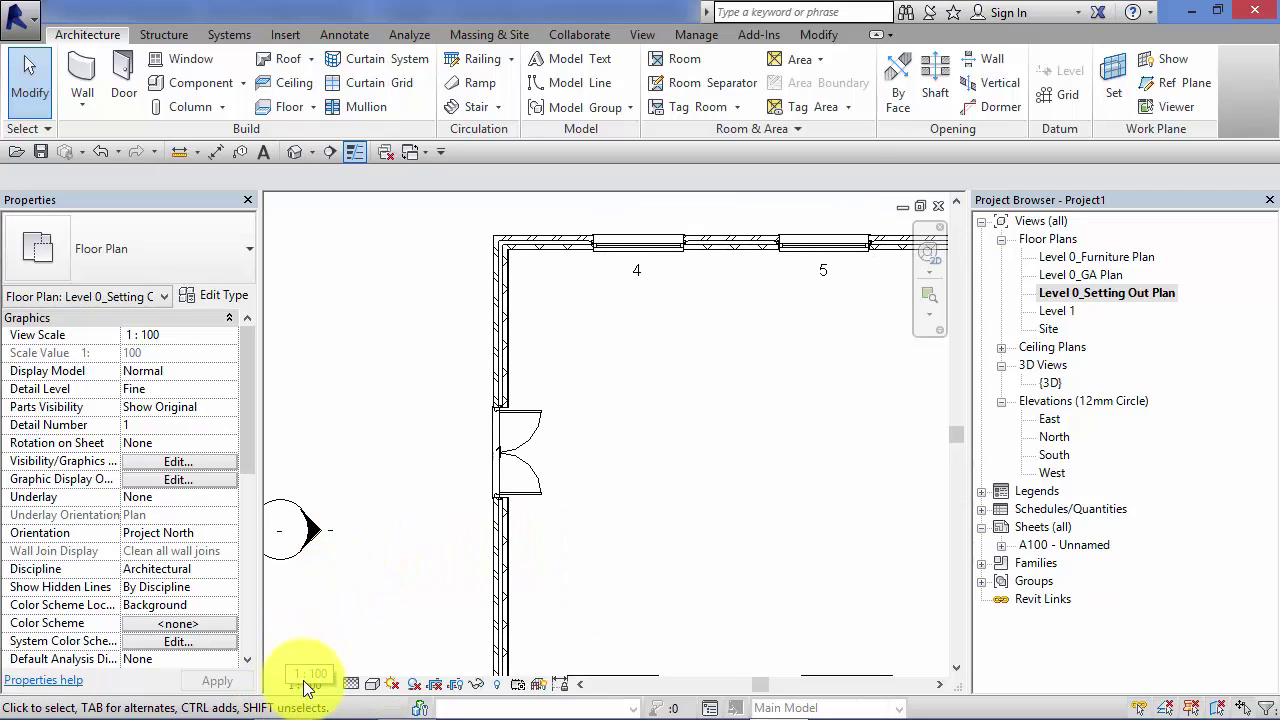
{"action": "double_click", "coordinate": [1051, 543]}
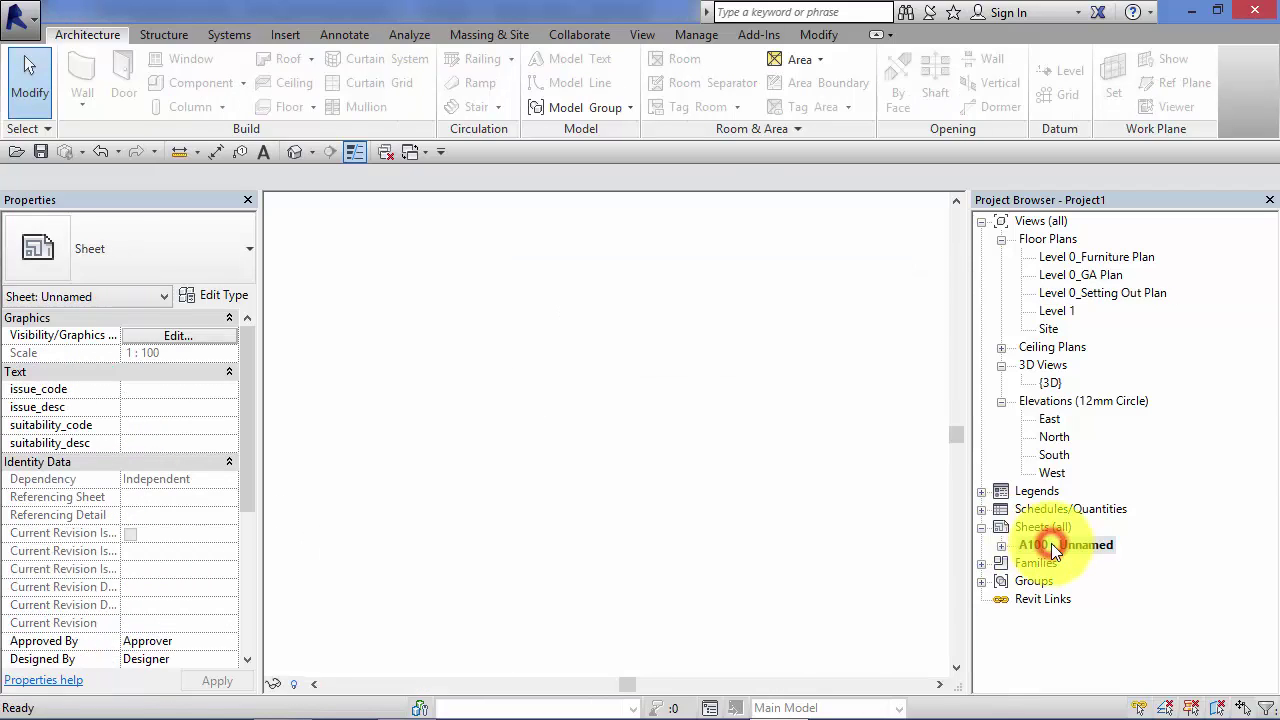
{"action": "mouse_move", "coordinate": [674, 529]}
{"action": "middle_mouse_down"}
{"action": "mouse_move", "coordinate": [709, 620]}
{"action": "mouse_move", "coordinate": [674, 486]}
{"action": "middle_mouse_up"}
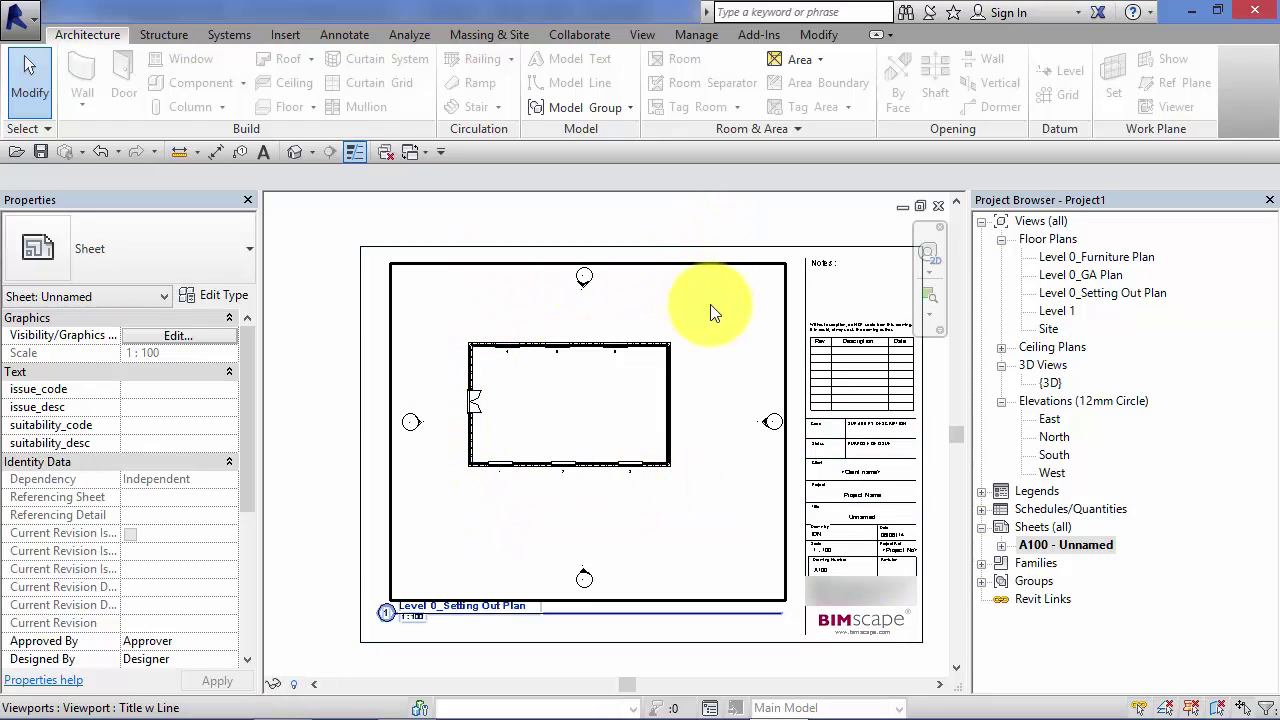
Step: Set the Level 0_Setting Out Plan's view scale to 1:200 and return to sheet A100
{"action": "double_click", "coordinate": [1121, 295]}
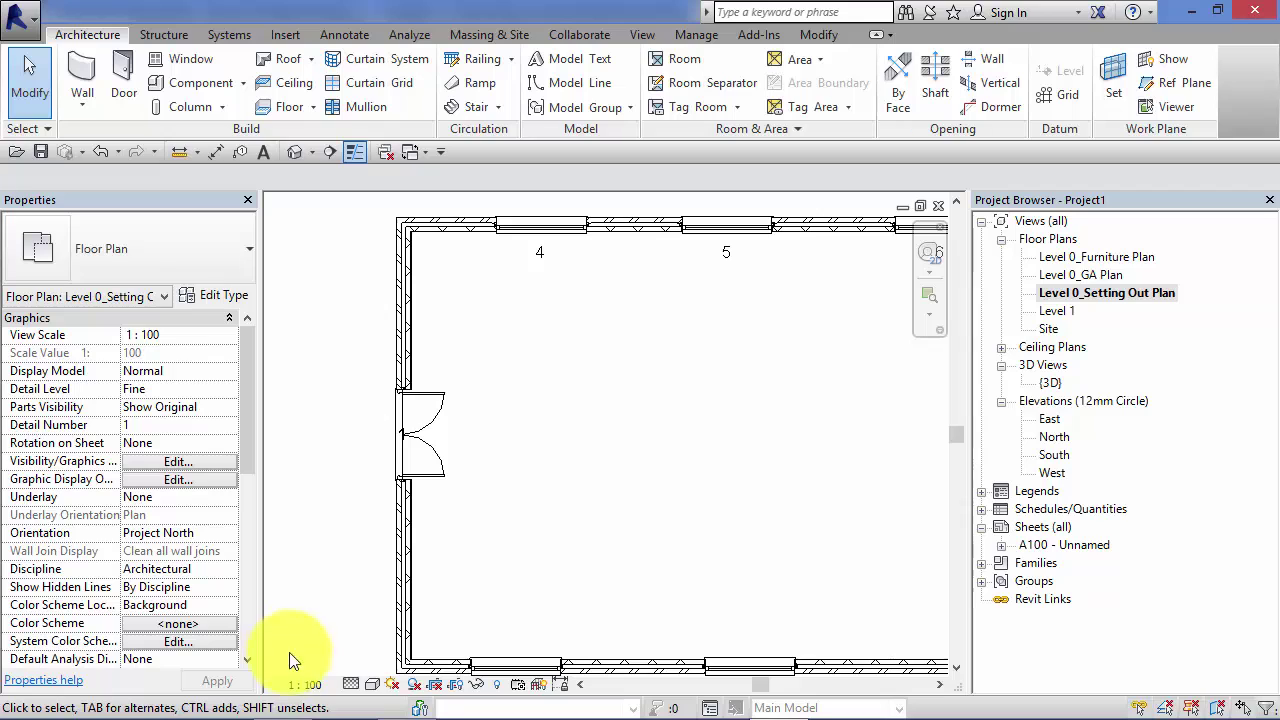
{"action": "left_click", "coordinate": [309, 686]}
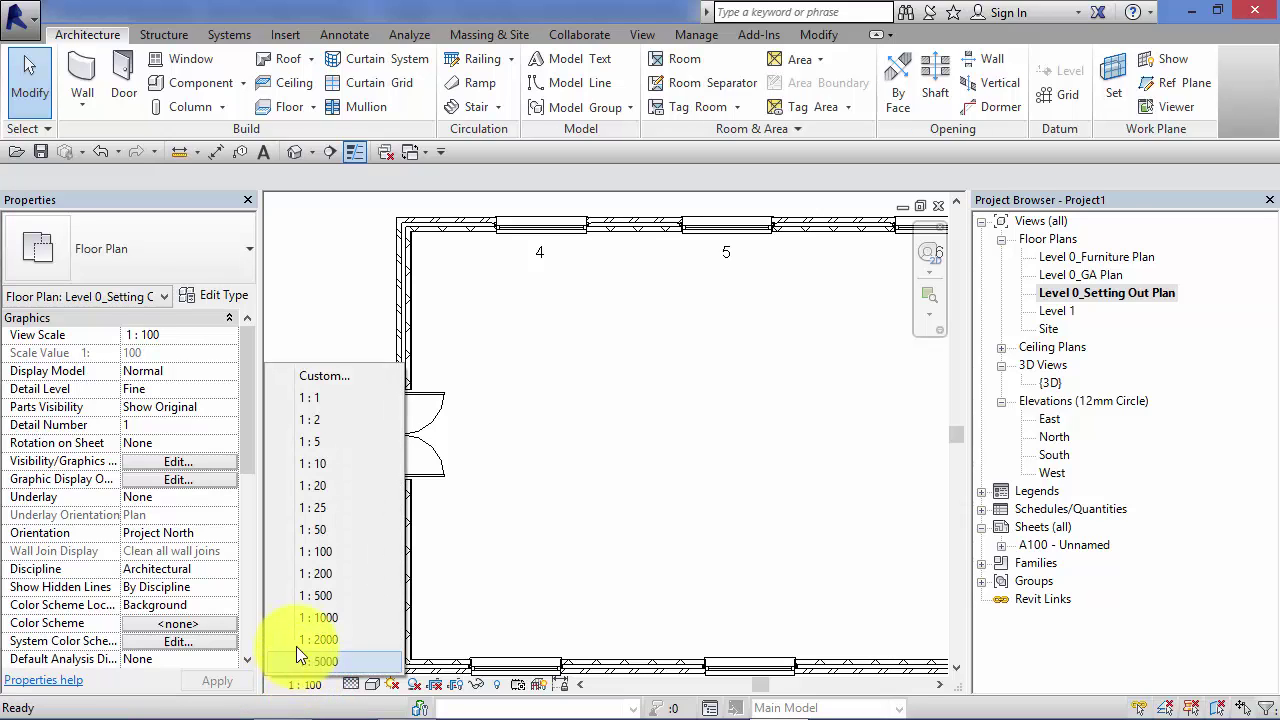
{"action": "left_click", "coordinate": [316, 574]}
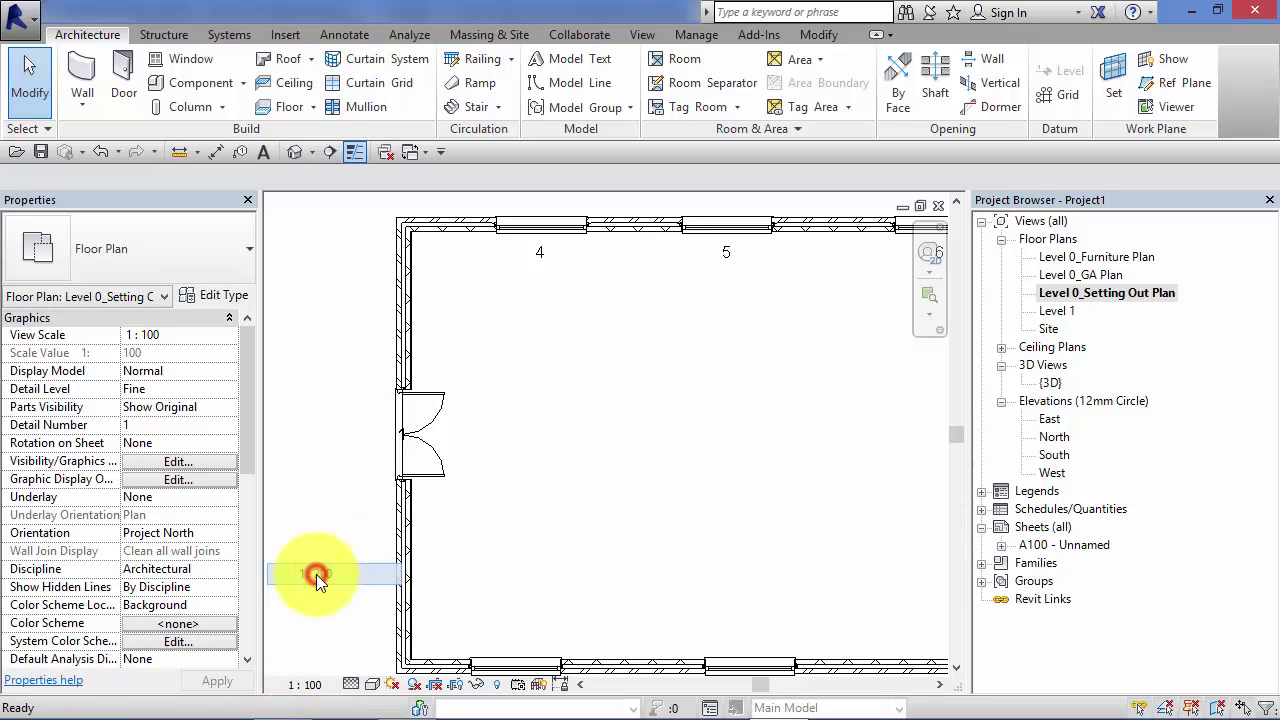
{"action": "middle_click_drag", "start_coordinate": [551, 534], "coordinate": [534, 554]}
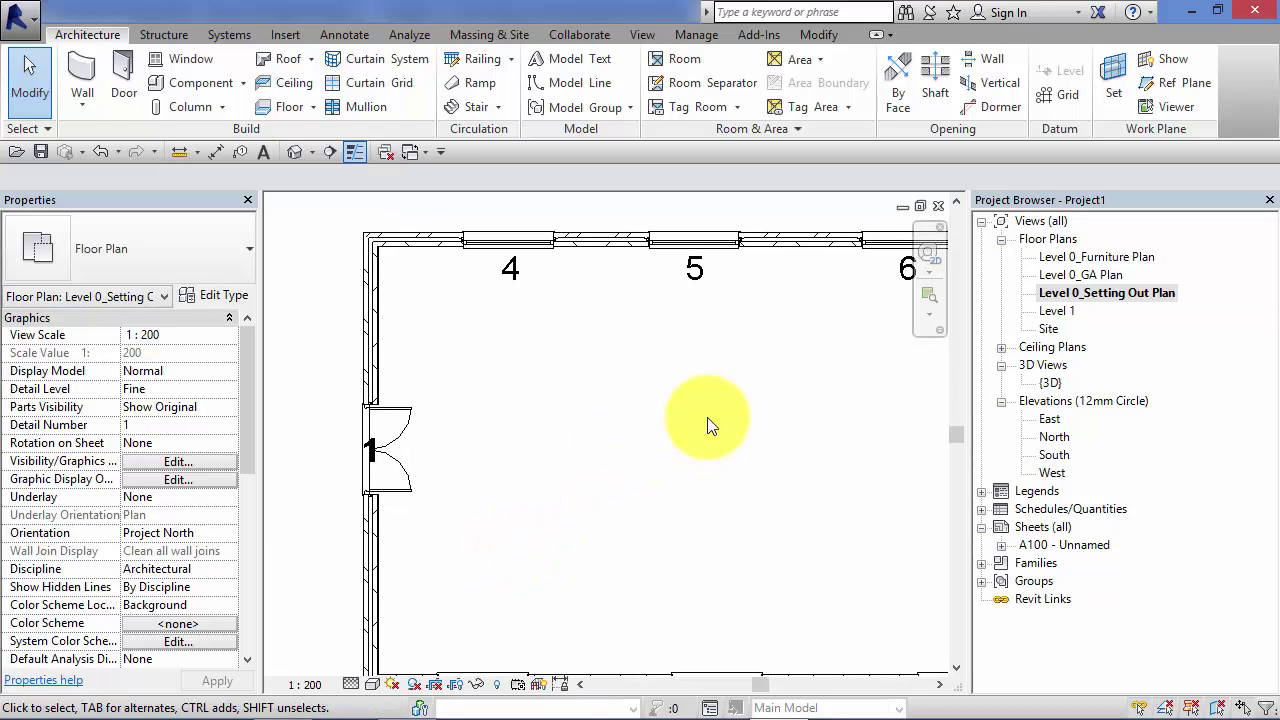
{"action": "double_click", "coordinate": [1054, 546]}
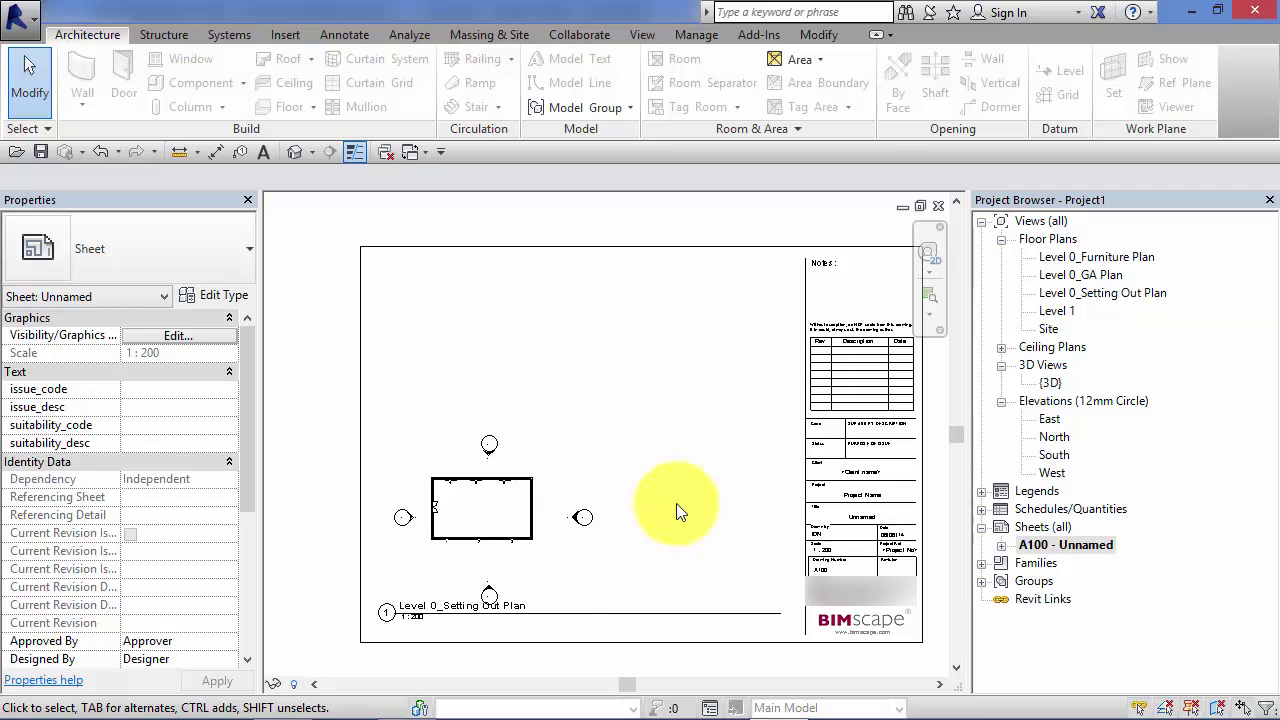
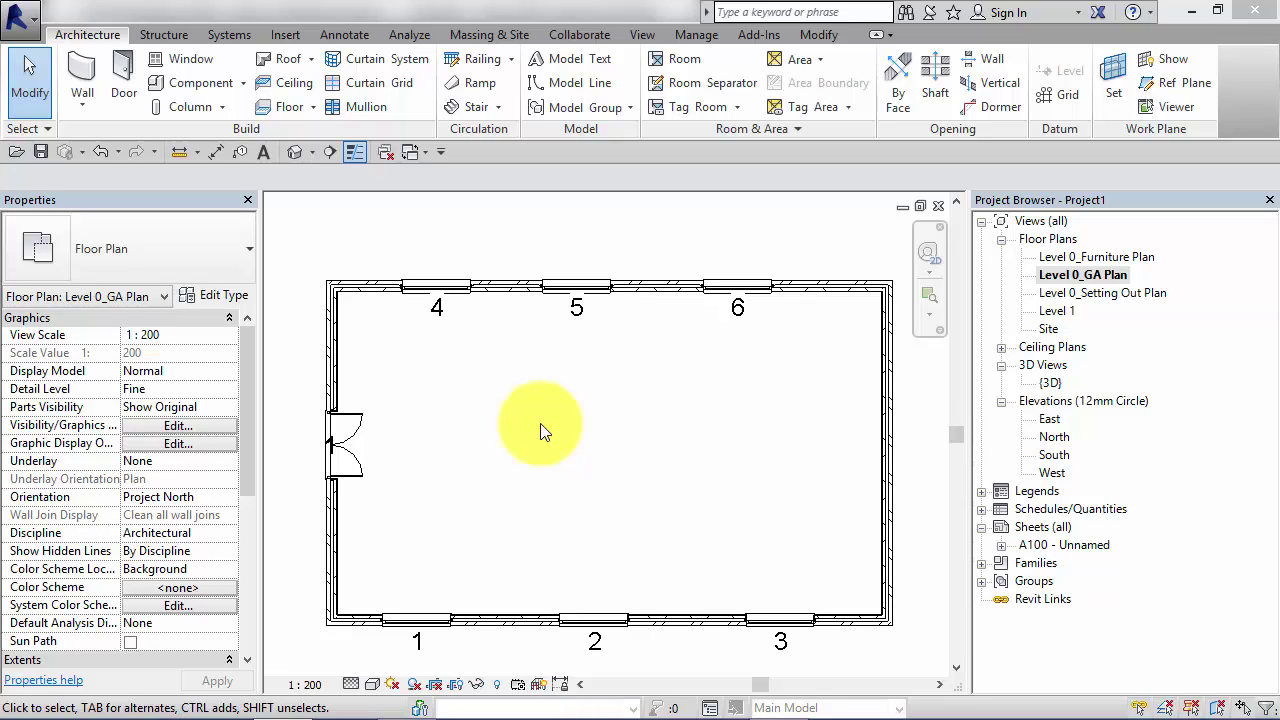
Step: Add a 7mm Arial text note reading "Test text" inside the room on the Level 0_GA Plan, dismissing the save reminder
{"action": "left_click", "coordinate": [355, 151]}
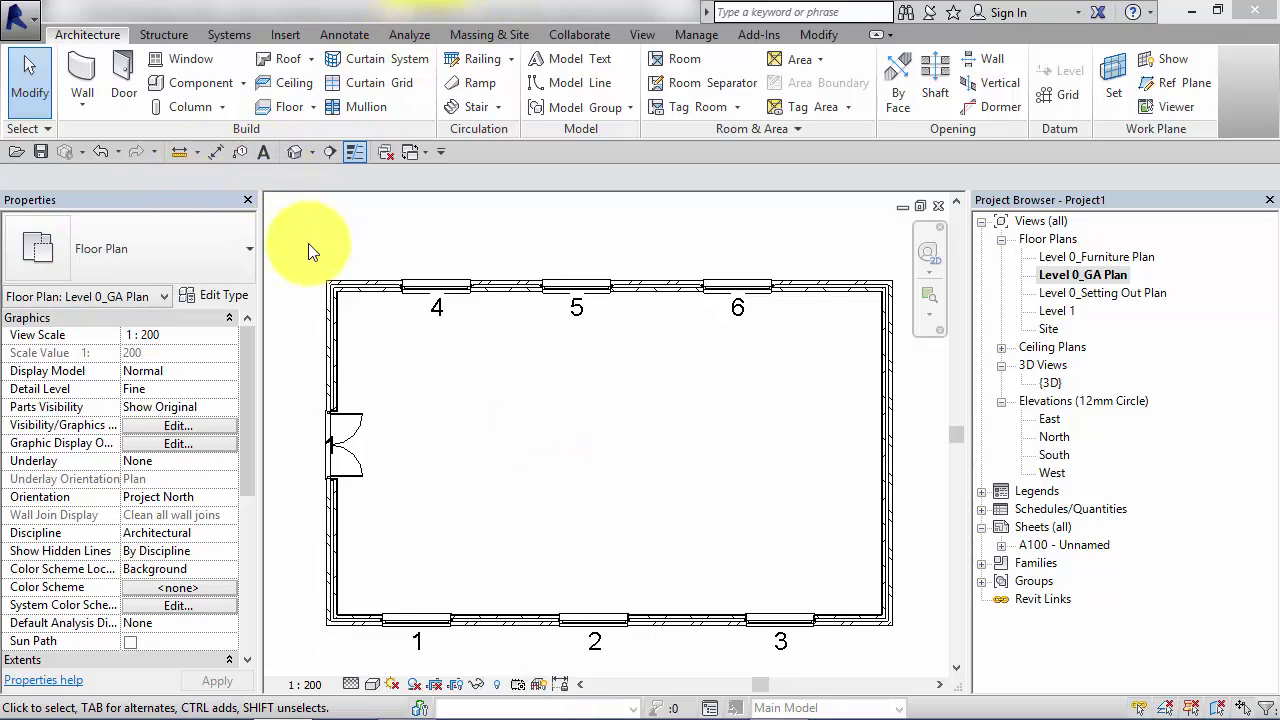
{"action": "left_click", "coordinate": [263, 154]}
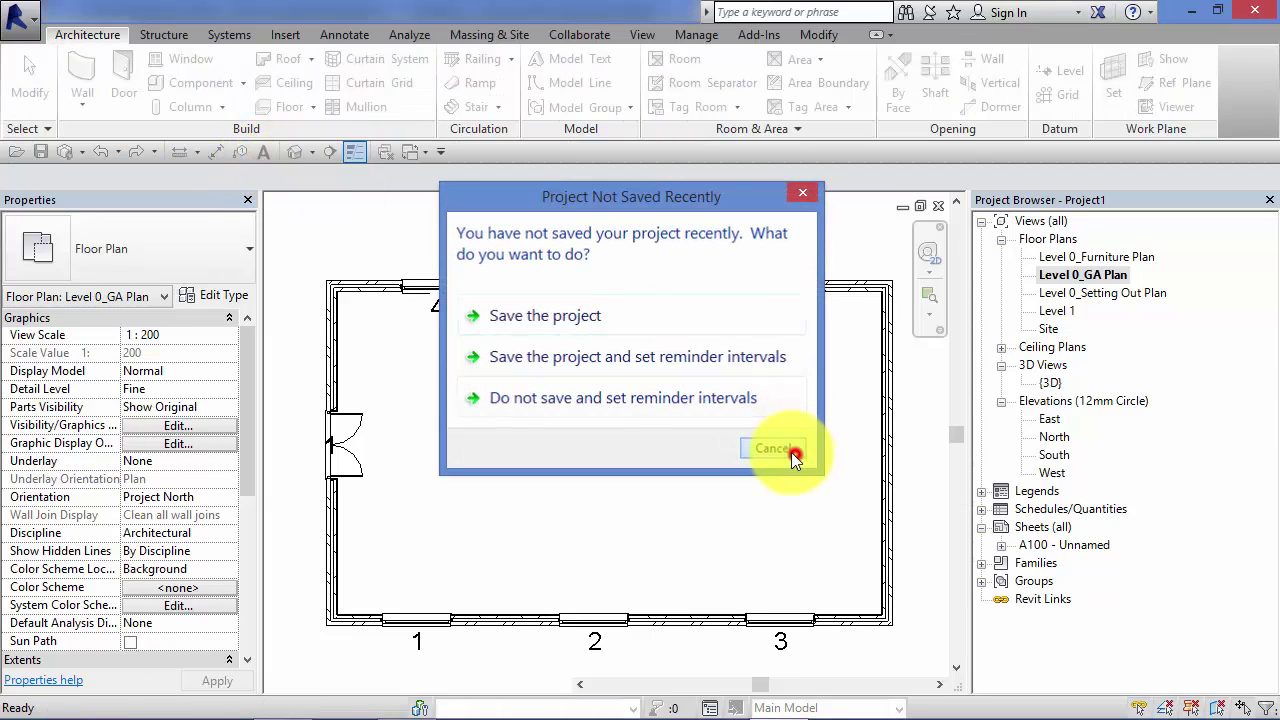
{"action": "left_click", "coordinate": [791, 450]}
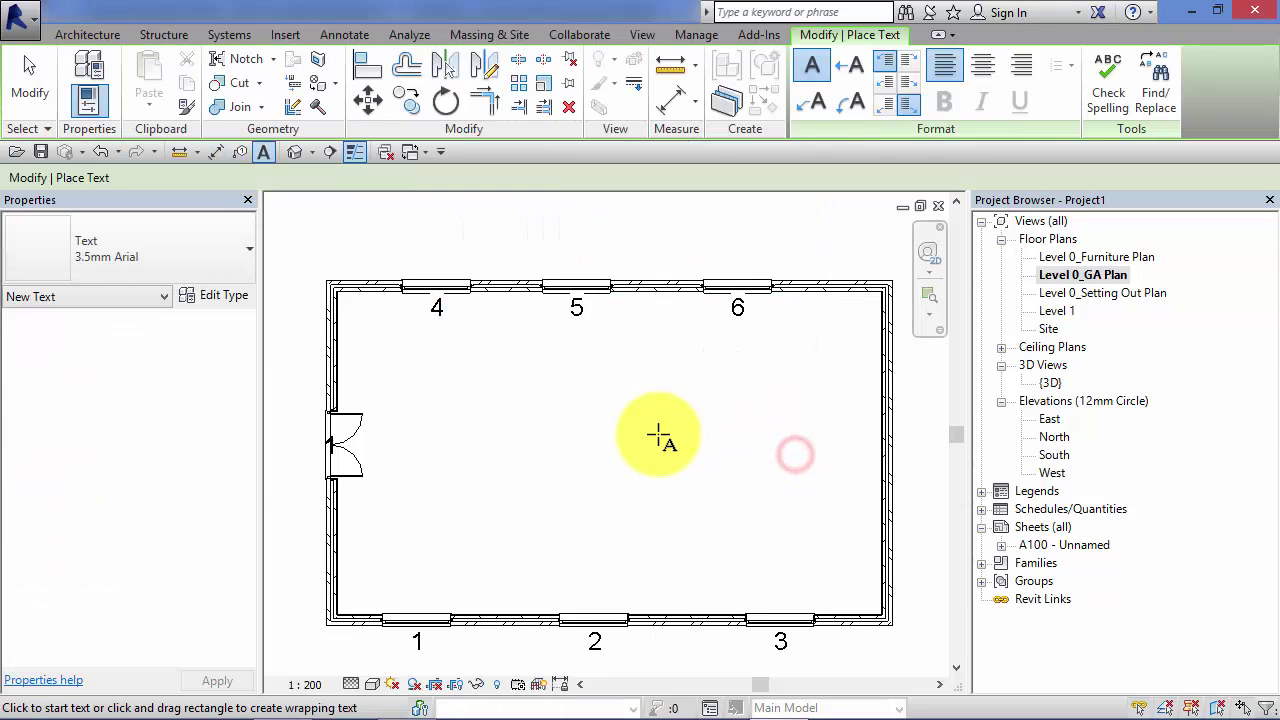
{"action": "left_click", "coordinate": [219, 248]}
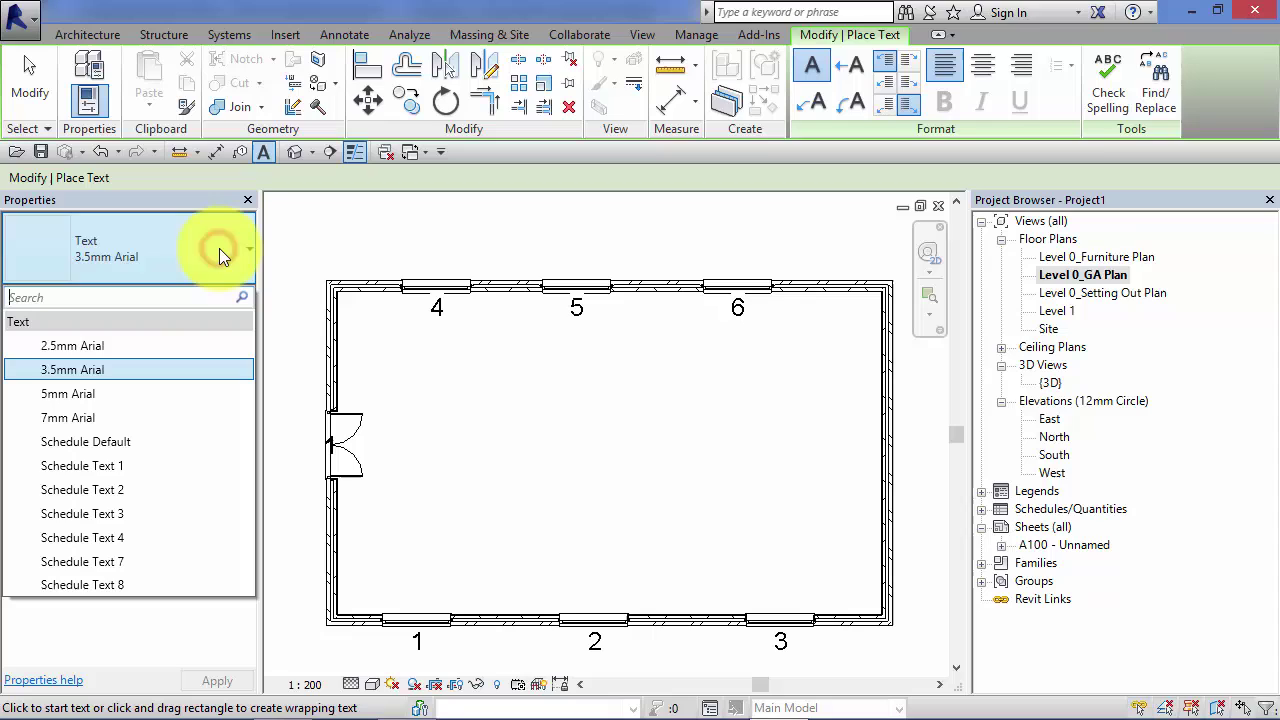
{"action": "left_click", "coordinate": [143, 418]}
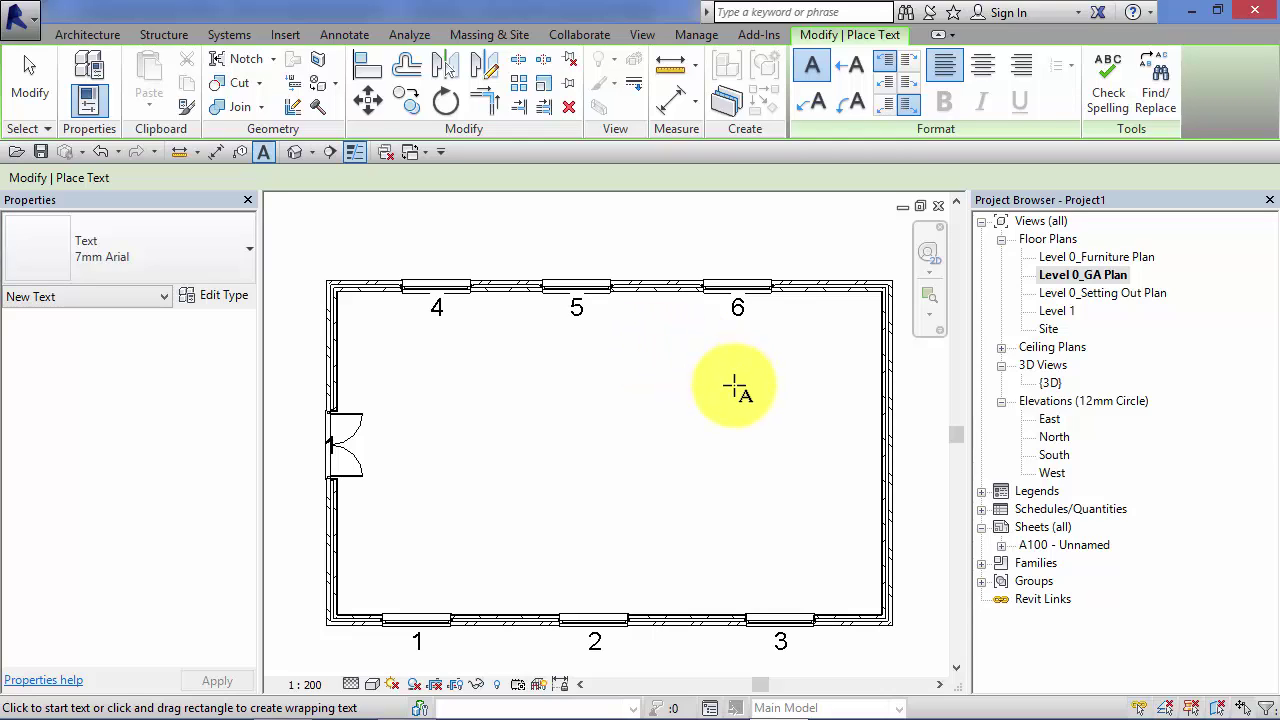
{"action": "left_click", "coordinate": [478, 411]}
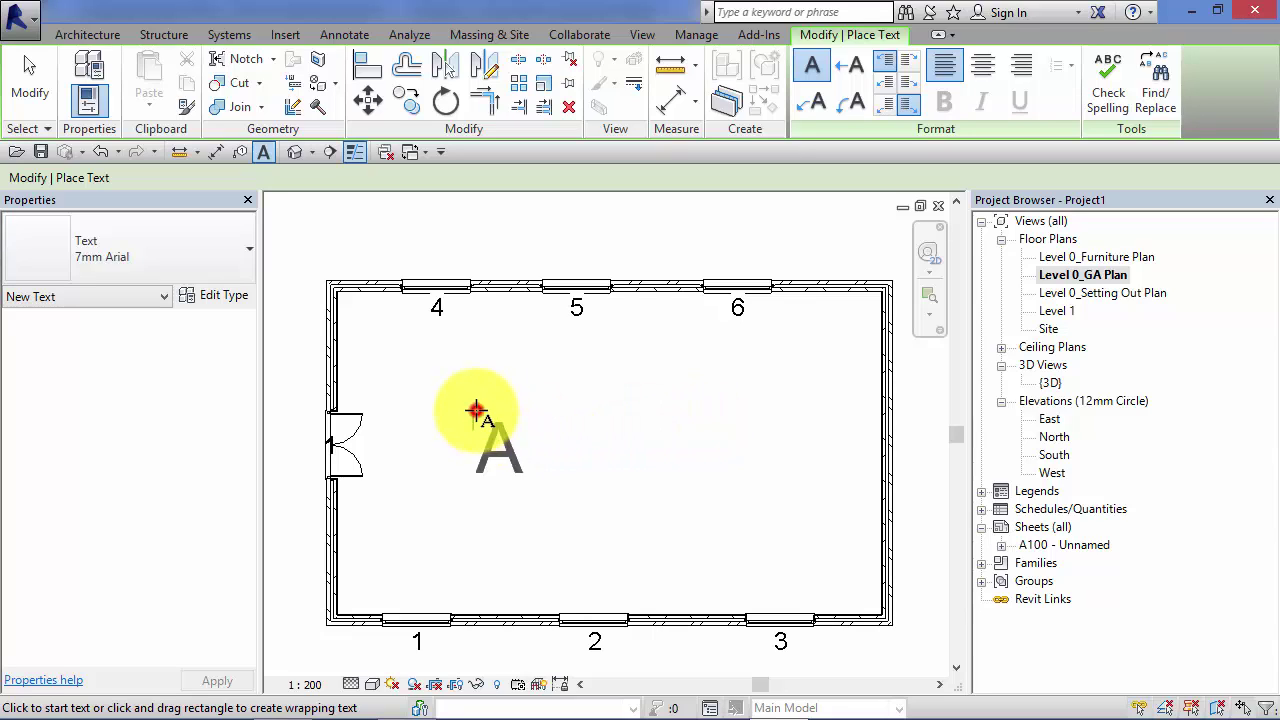
{"action": "type", "text": "Test"}
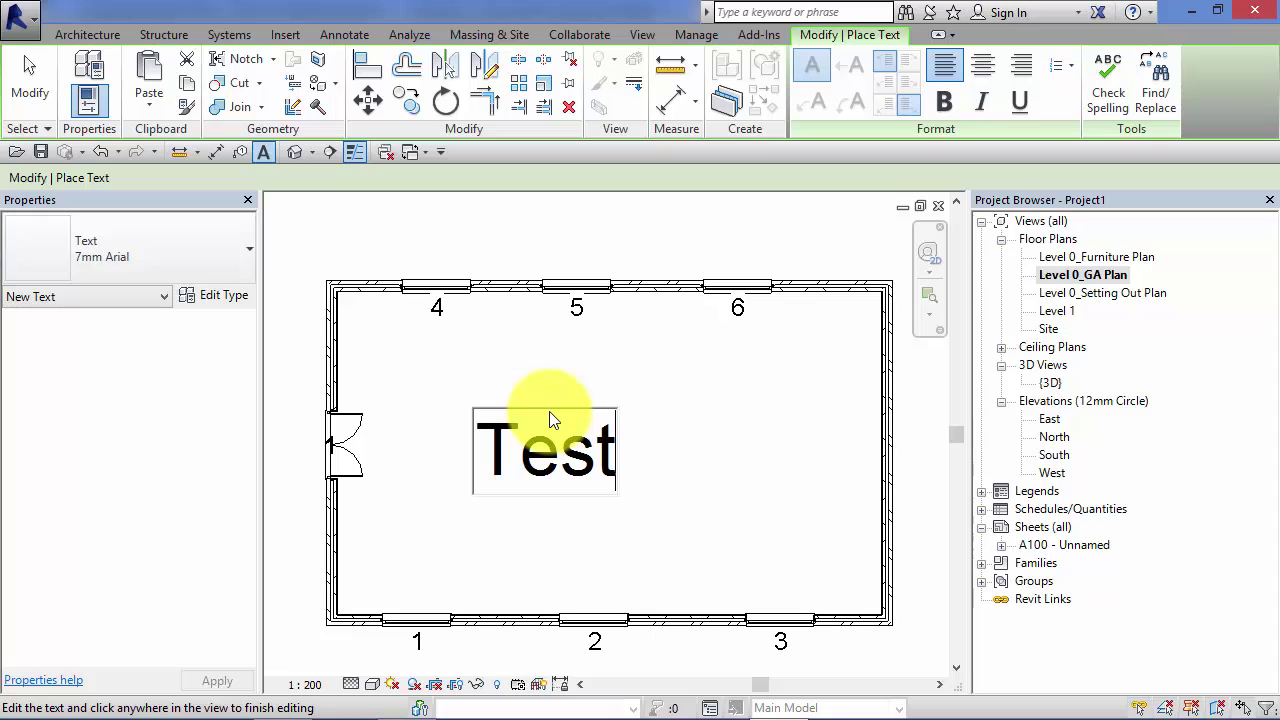
{"action": "type", "text": " te"}
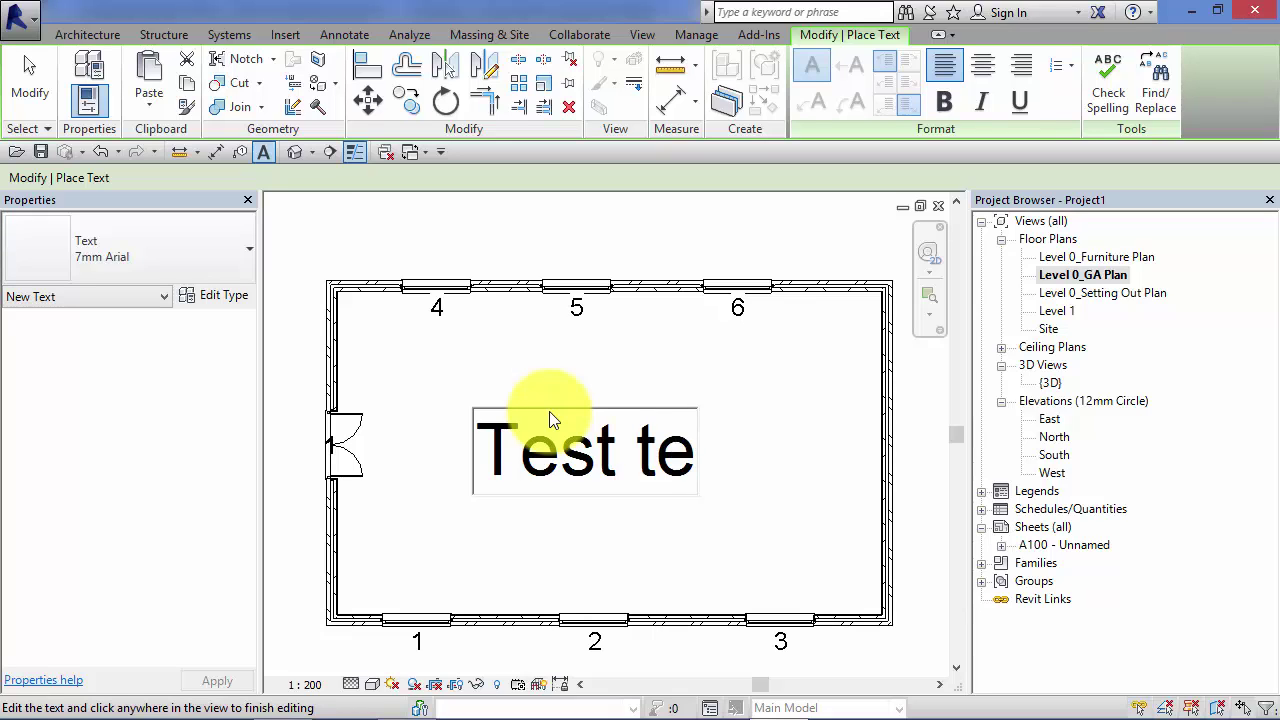
{"action": "type", "text": "xt"}
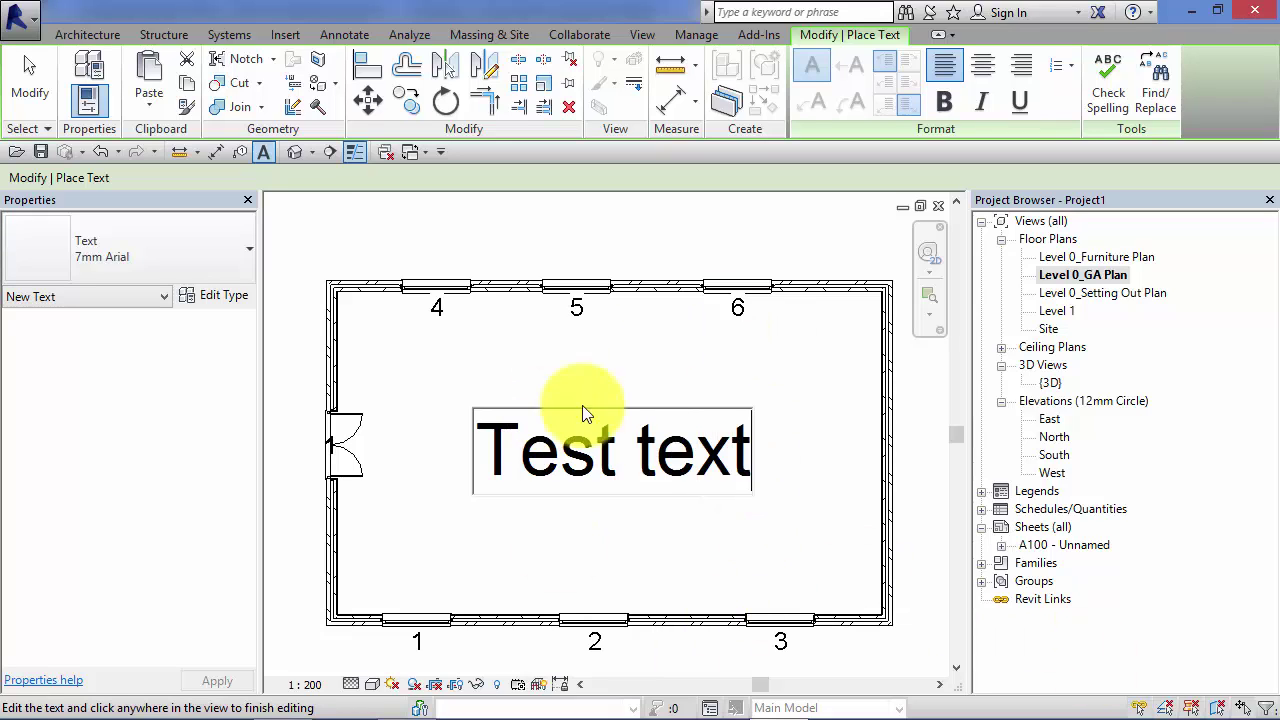
{"action": "left_click", "coordinate": [686, 383]}
{"action": "key", "text": "Escape"}
{"action": "key", "text": "Escape"}
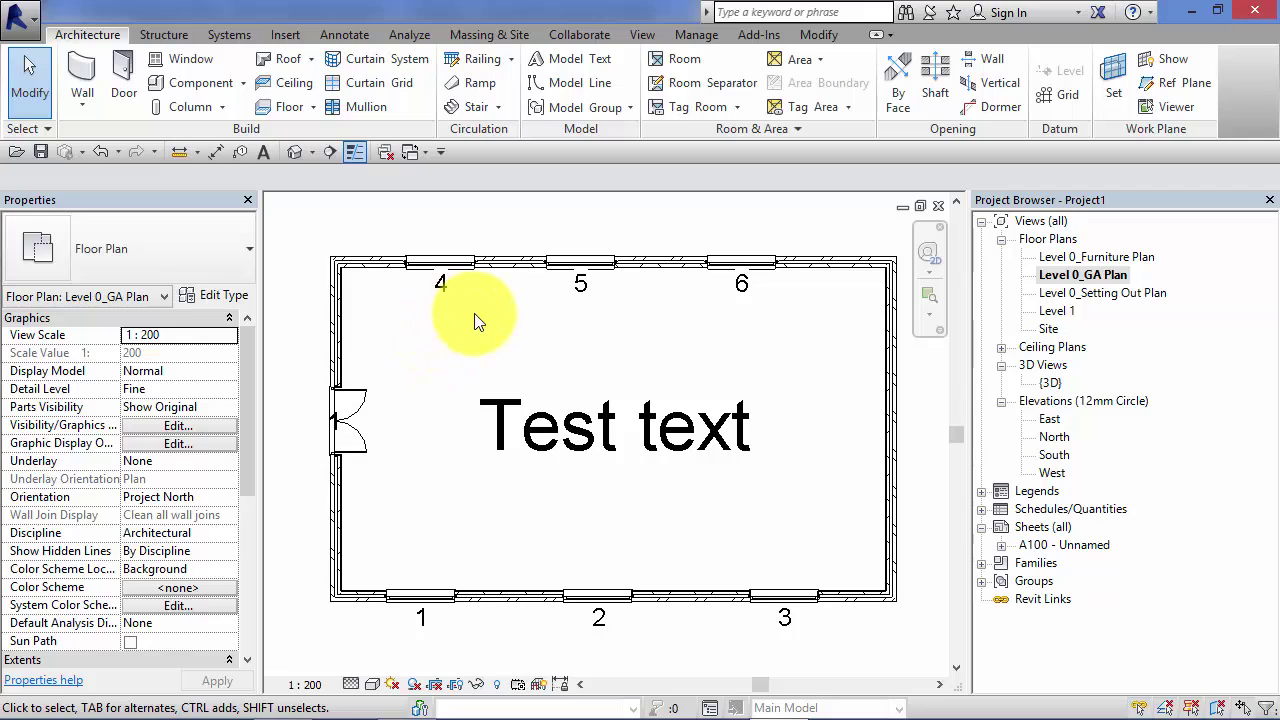
Step: Select the "Test text" note to check its text type, then deselect it
{"action": "scroll", "coordinate": [570, 338], "scroll_direction": "down", "scroll_amount": 1}
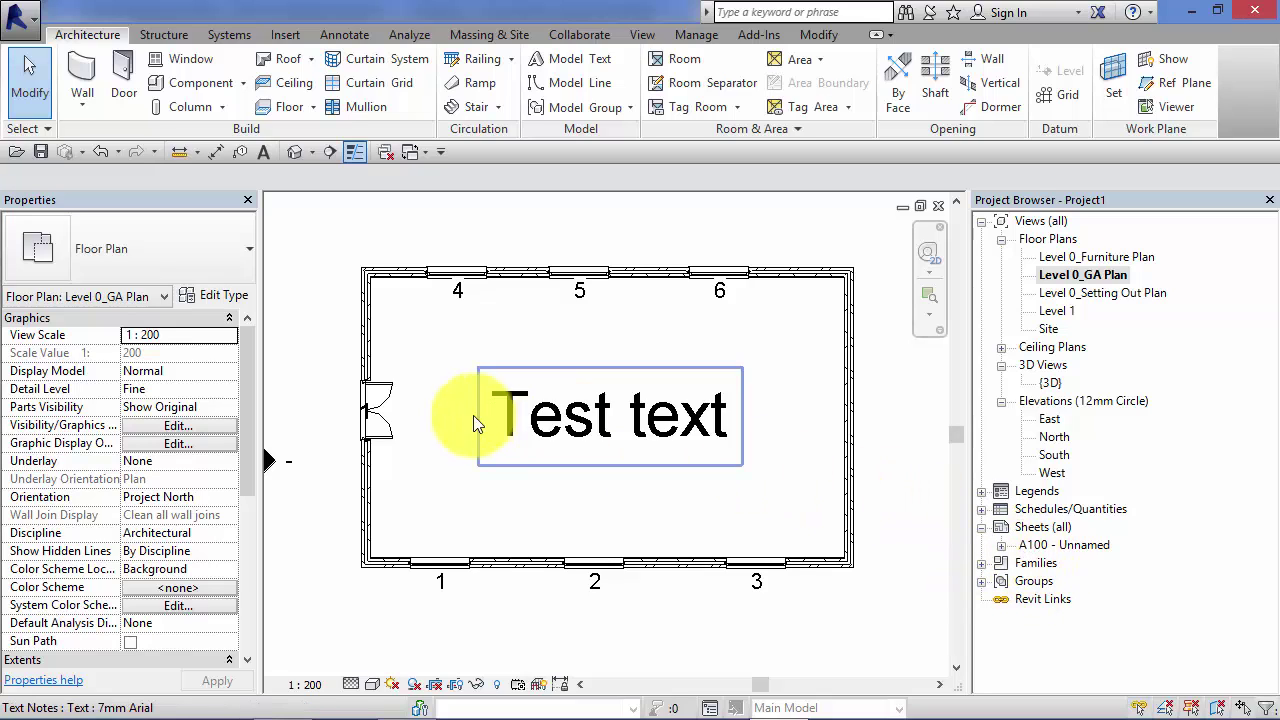
{"action": "middle_click_drag", "start_coordinate": [618, 488], "coordinate": [574, 477]}
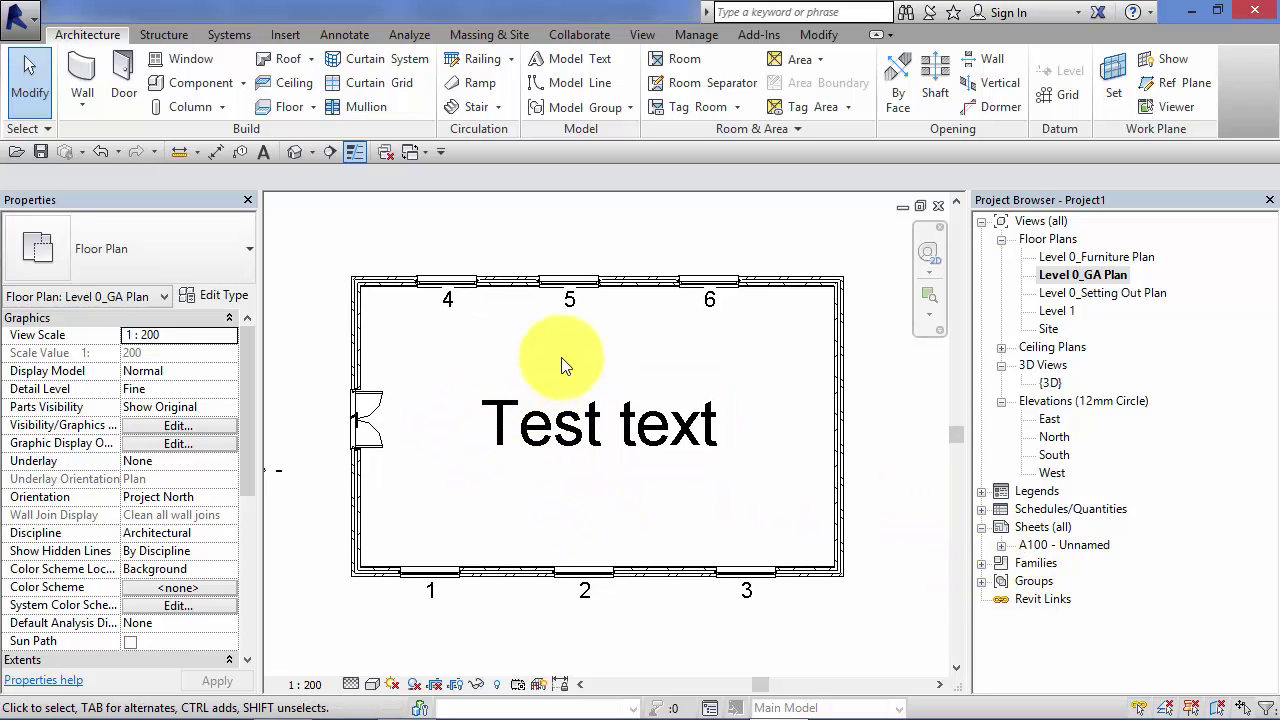
{"action": "left_click", "coordinate": [562, 405]}
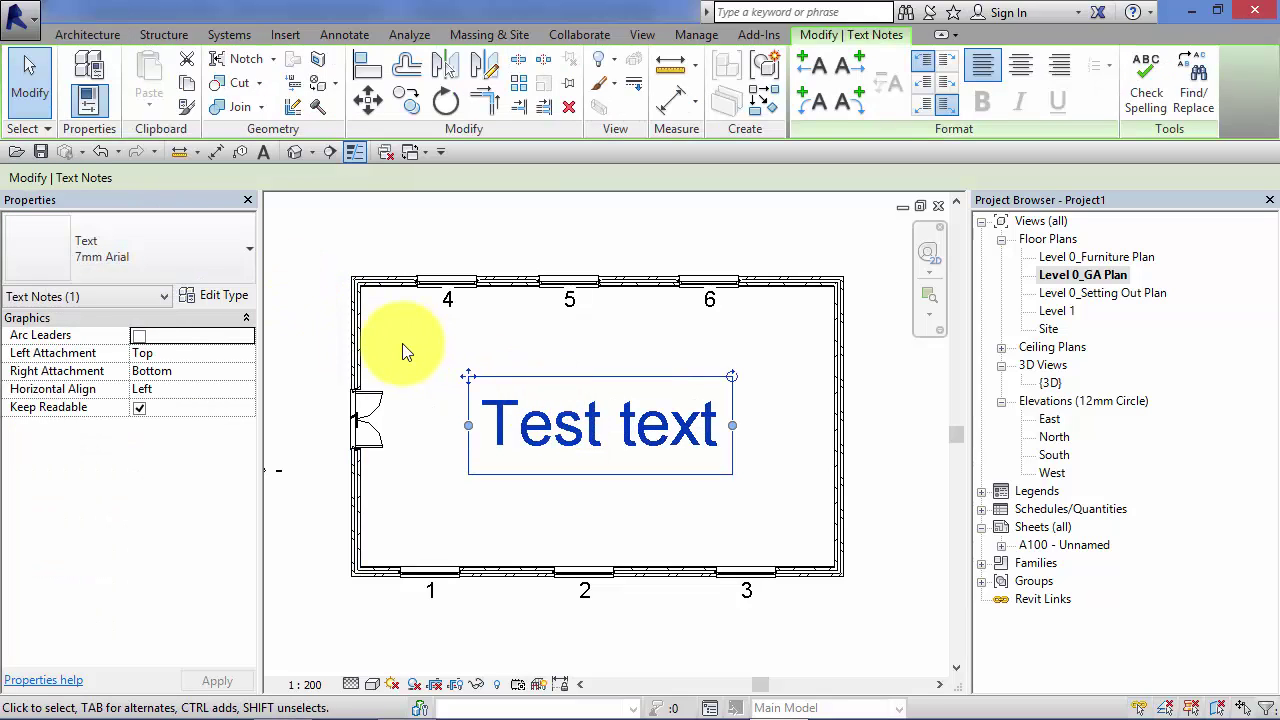
{"action": "left_click", "coordinate": [306, 285]}
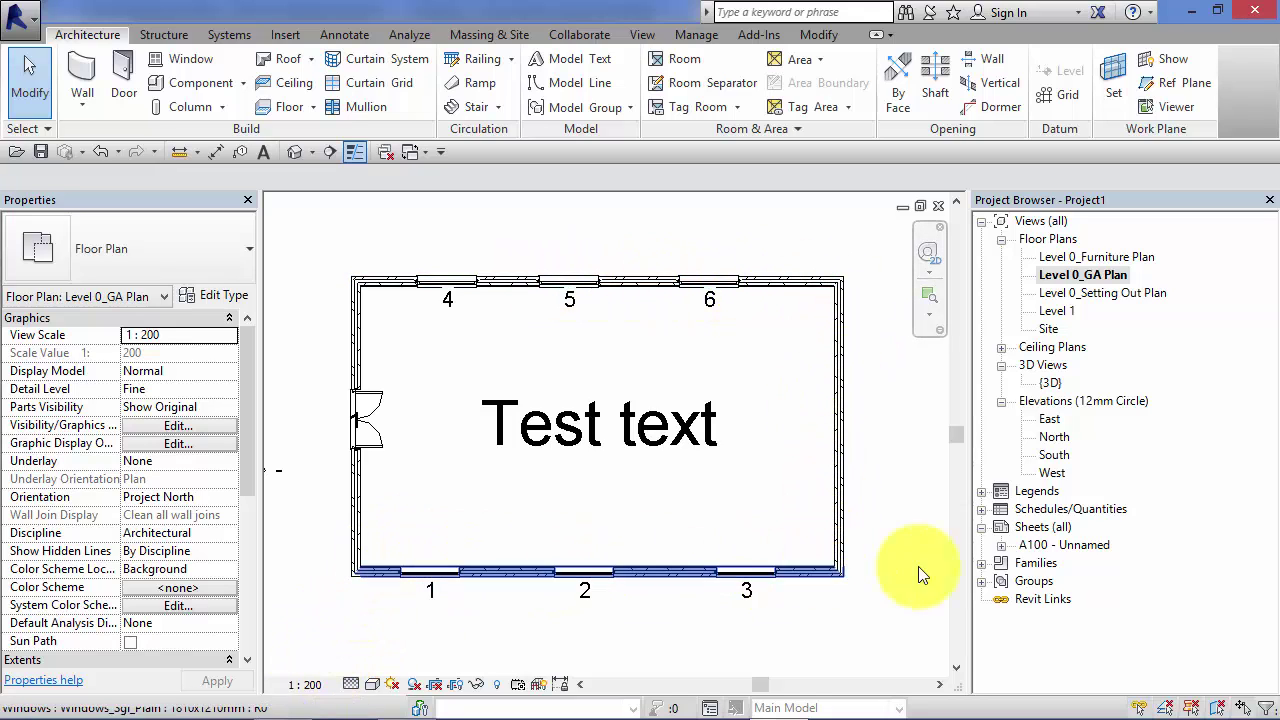
Step: Create a new sheet with the A3_Titleblock_BIMscape : Standard title block
{"action": "left_click", "coordinate": [1038, 528]}
{"action": "right_click", "coordinate": [1038, 528]}
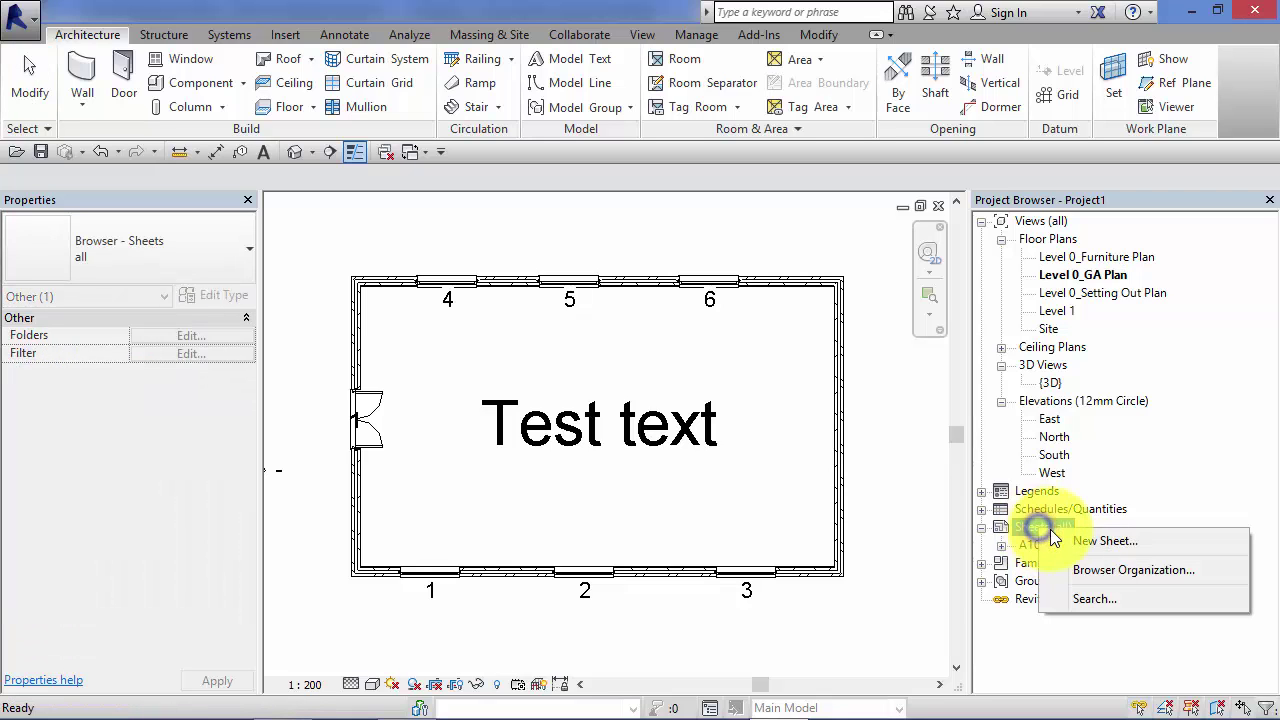
{"action": "left_click", "coordinate": [1085, 541]}
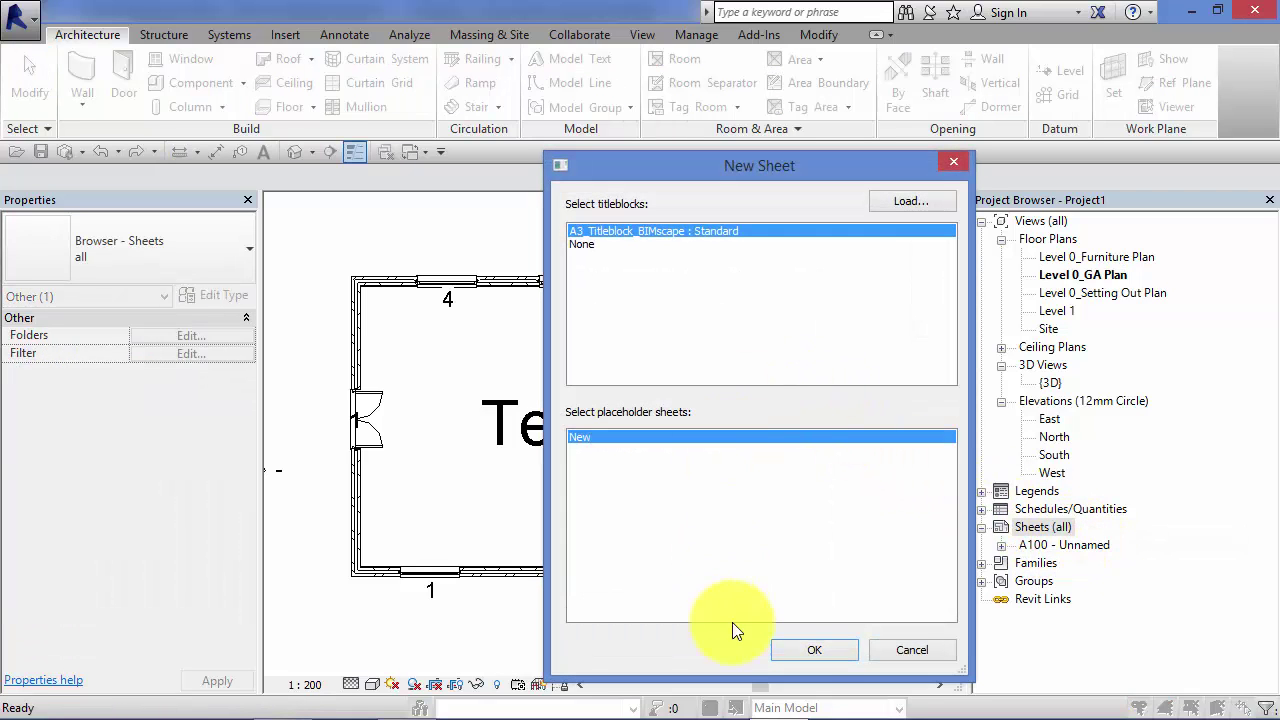
{"action": "left_click", "coordinate": [812, 650]}
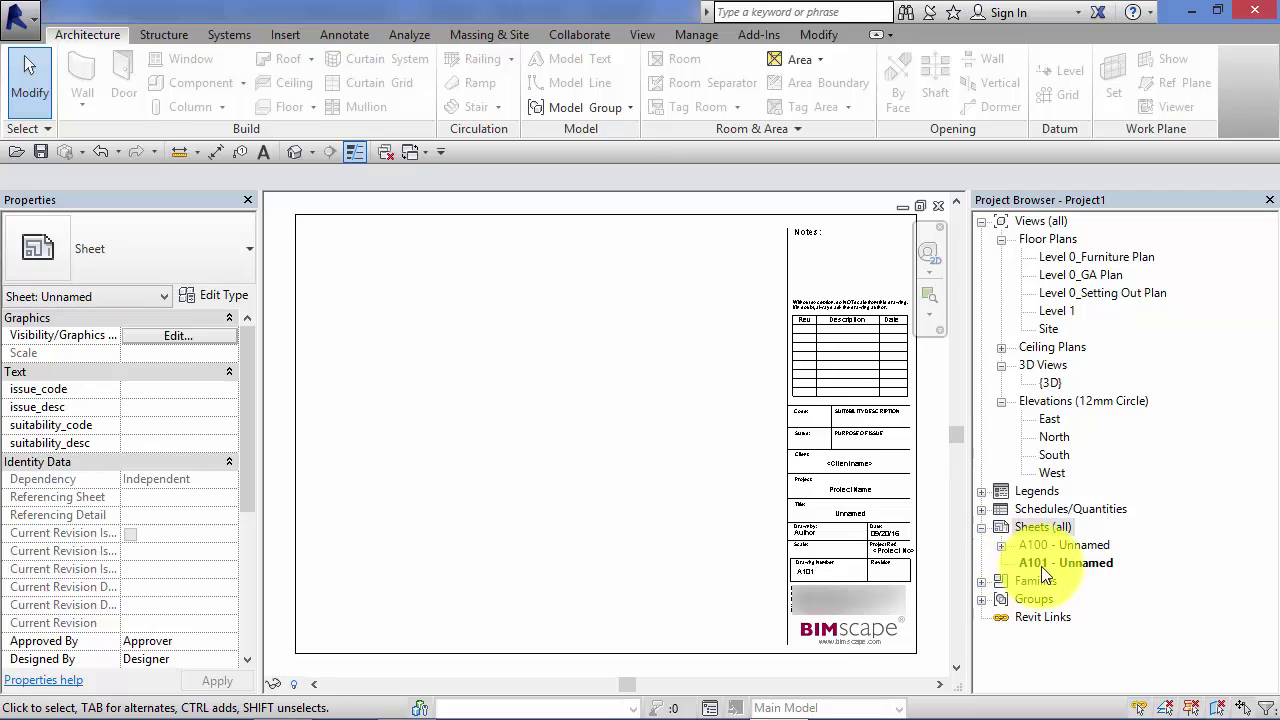
Step: Place the Level 0_GA Plan view on the new sheet and inspect its text note up close
{"action": "left_click", "coordinate": [1090, 274]}
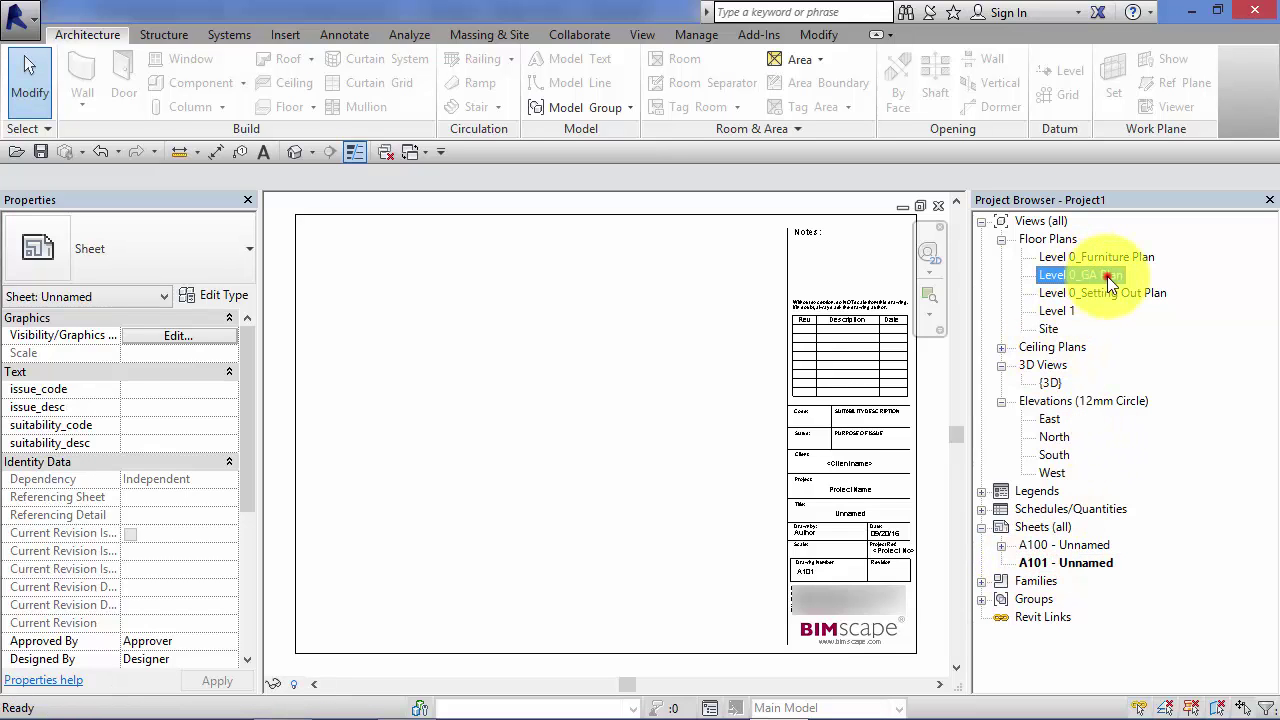
{"action": "left_click_drag", "start_coordinate": [1100, 276], "coordinate": [580, 360]}
{"action": "left_click", "coordinate": [503, 403]}
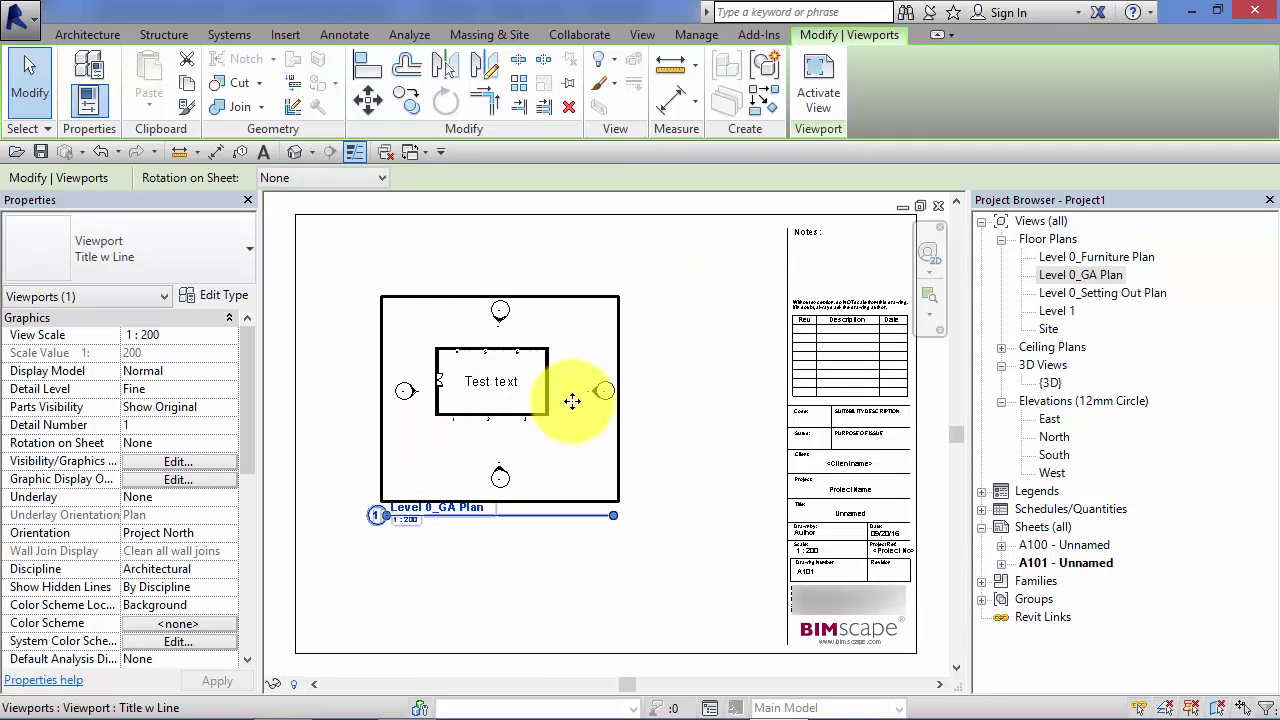
{"action": "scroll", "coordinate": [654, 394], "scroll_direction": "up", "scroll_amount": 4}
{"action": "middle_click_drag", "start_coordinate": [674, 434], "coordinate": [888, 503]}
{"action": "scroll", "coordinate": [808, 457], "scroll_direction": "up", "scroll_amount": 1}
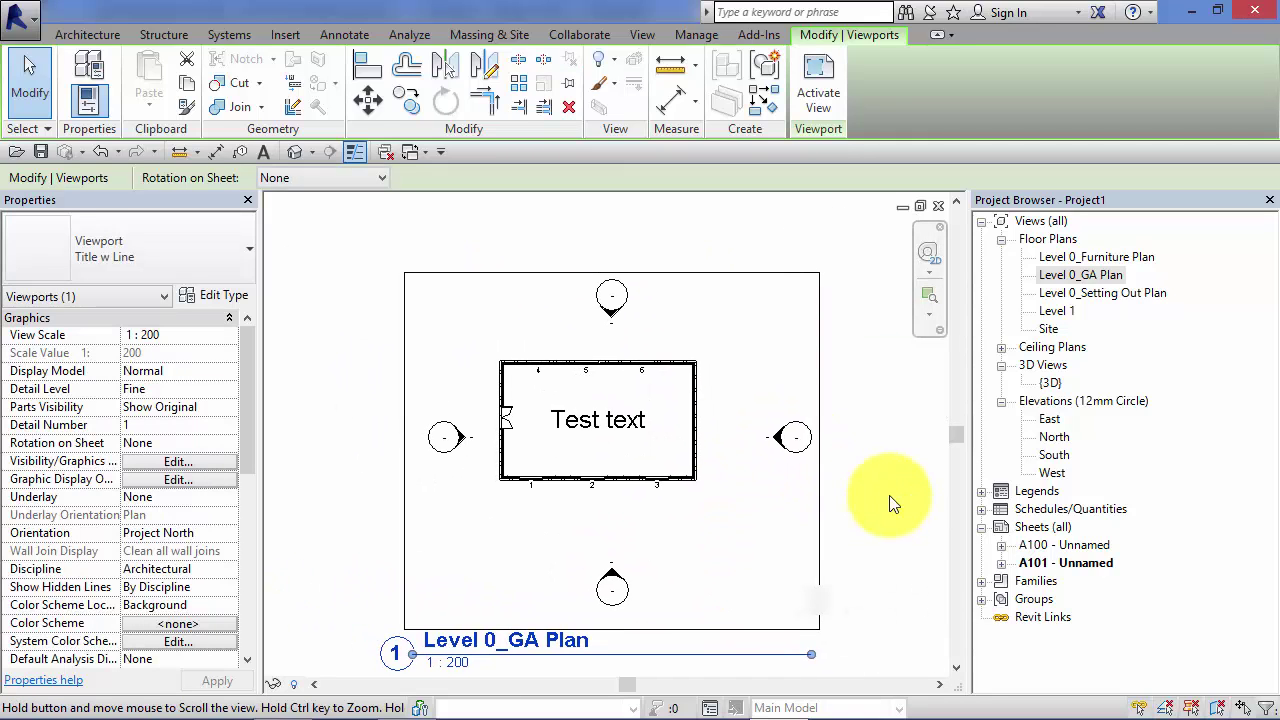
Step: Measure the height of the "Test text" lettering in the GA plan placed on the sheet
{"action": "left_click", "coordinate": [29, 82]}
{"action": "scroll", "coordinate": [436, 459], "scroll_direction": "up", "scroll_amount": 1}
{"action": "scroll", "coordinate": [436, 459], "scroll_direction": "up", "scroll_amount": 2}
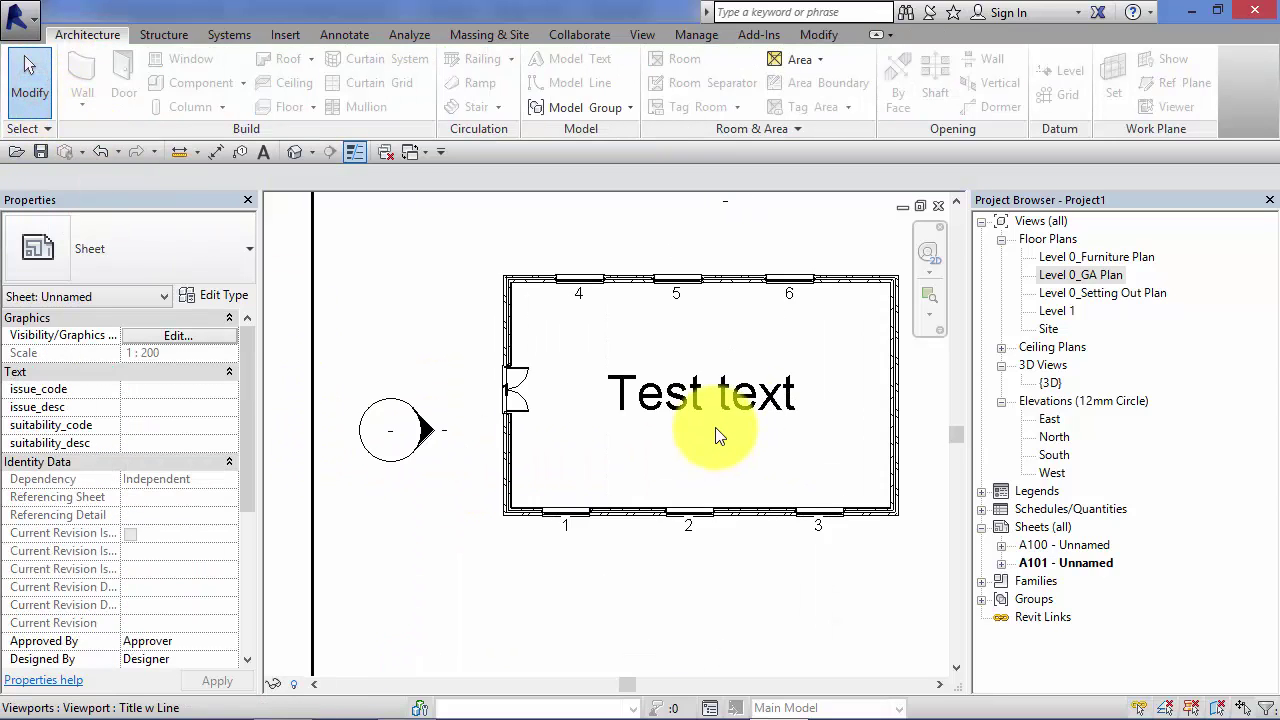
{"action": "left_click", "coordinate": [180, 152]}
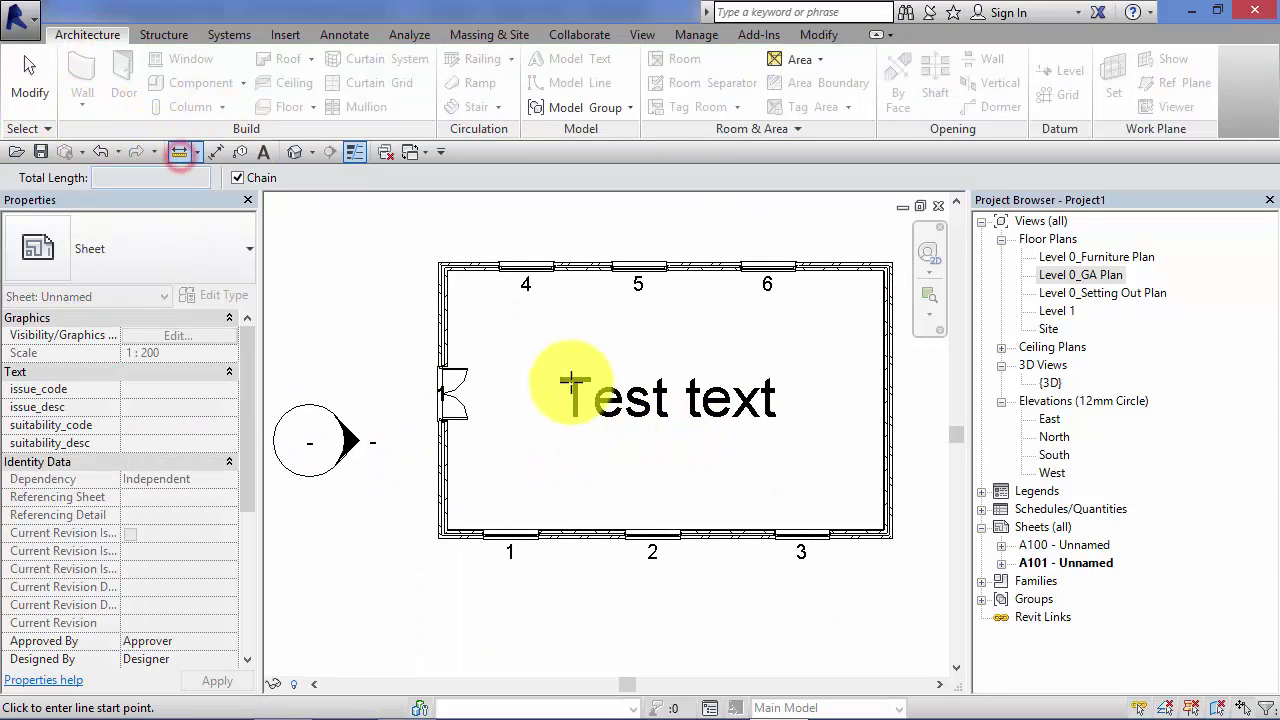
{"action": "scroll", "coordinate": [560, 420], "scroll_direction": "up", "scroll_amount": 3}
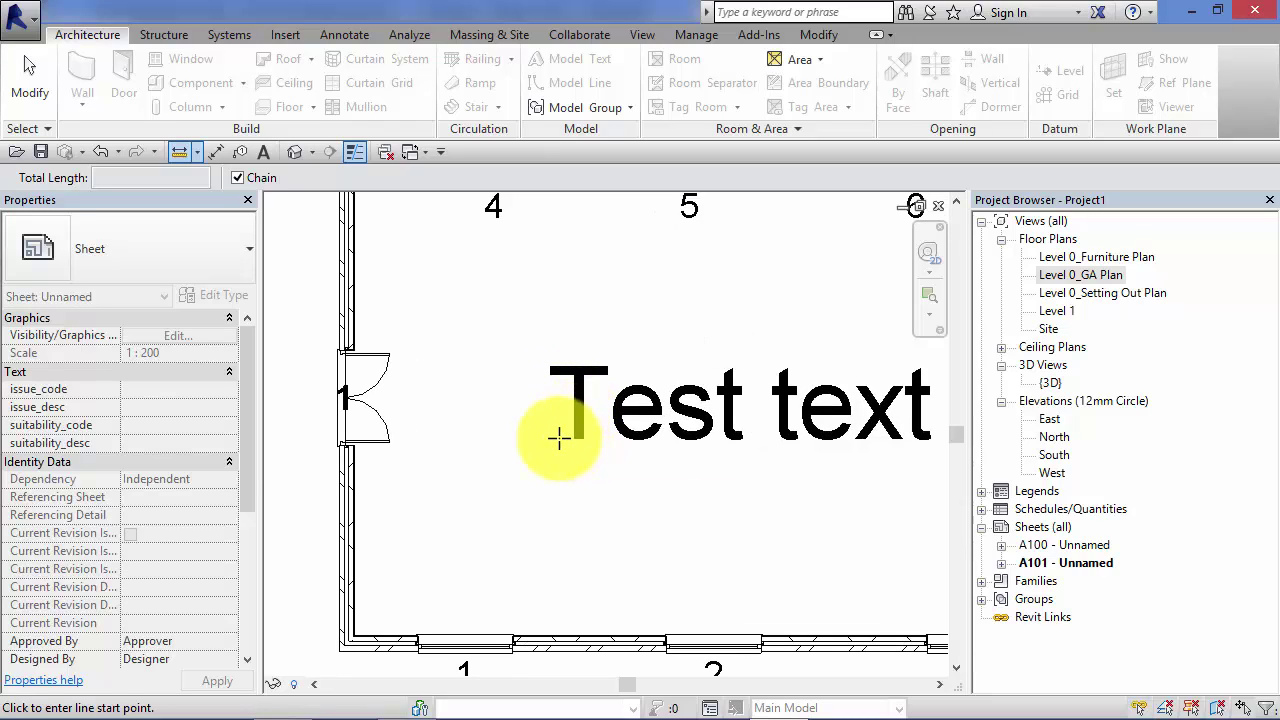
{"action": "left_click", "coordinate": [558, 437]}
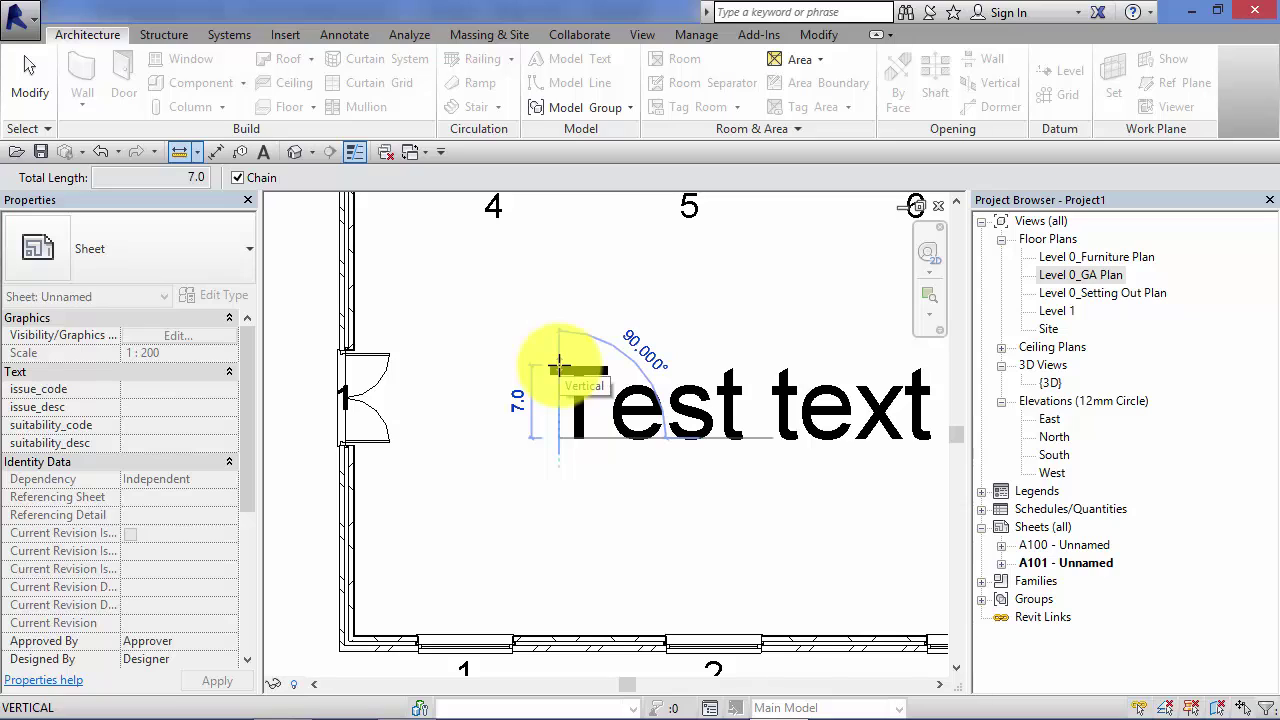
{"action": "scroll", "coordinate": [559, 362], "scroll_direction": "down", "scroll_amount": 5}
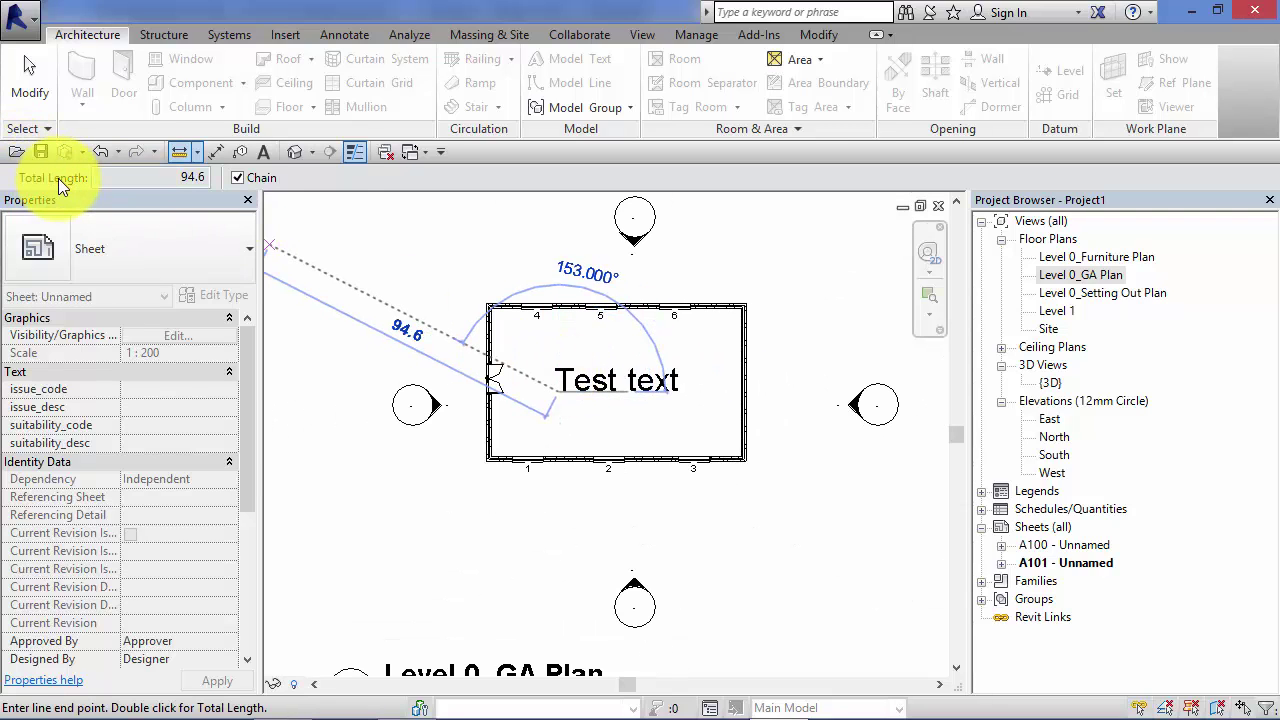
{"action": "key", "text": "Escape"}
Step: Open the Level 0_GA Plan view and set its view scale to 1:100
{"action": "scroll", "coordinate": [600, 460], "scroll_direction": "down", "scroll_amount": 2}
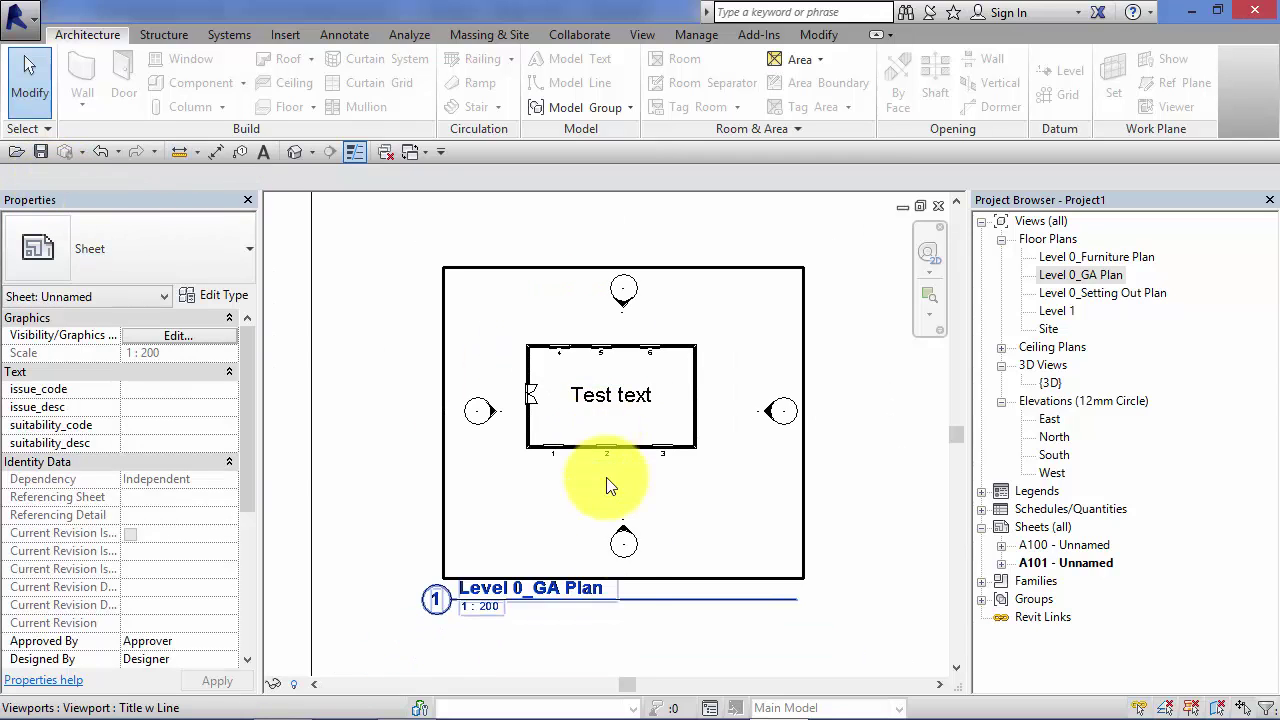
{"action": "scroll", "coordinate": [606, 486], "scroll_direction": "down", "scroll_amount": 3}
{"action": "scroll", "coordinate": [650, 540], "scroll_direction": "down", "scroll_amount": 1}
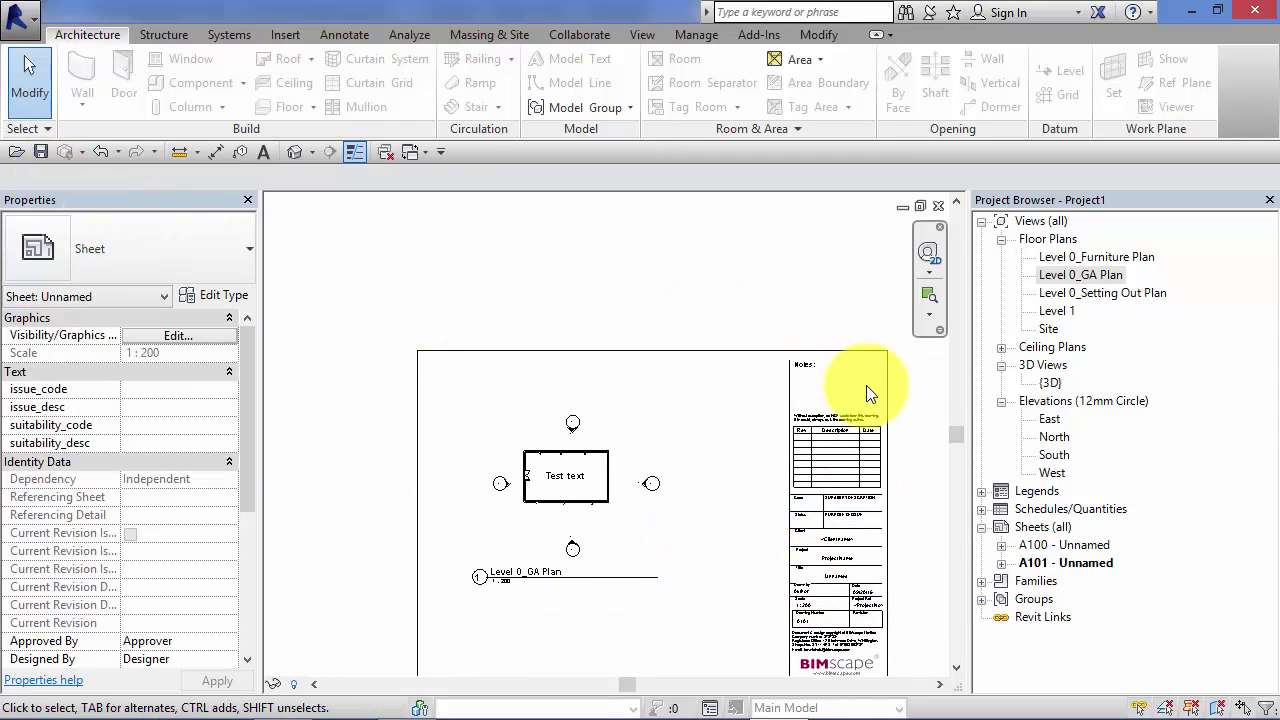
{"action": "scroll", "coordinate": [560, 510], "scroll_direction": "up", "scroll_amount": 3}
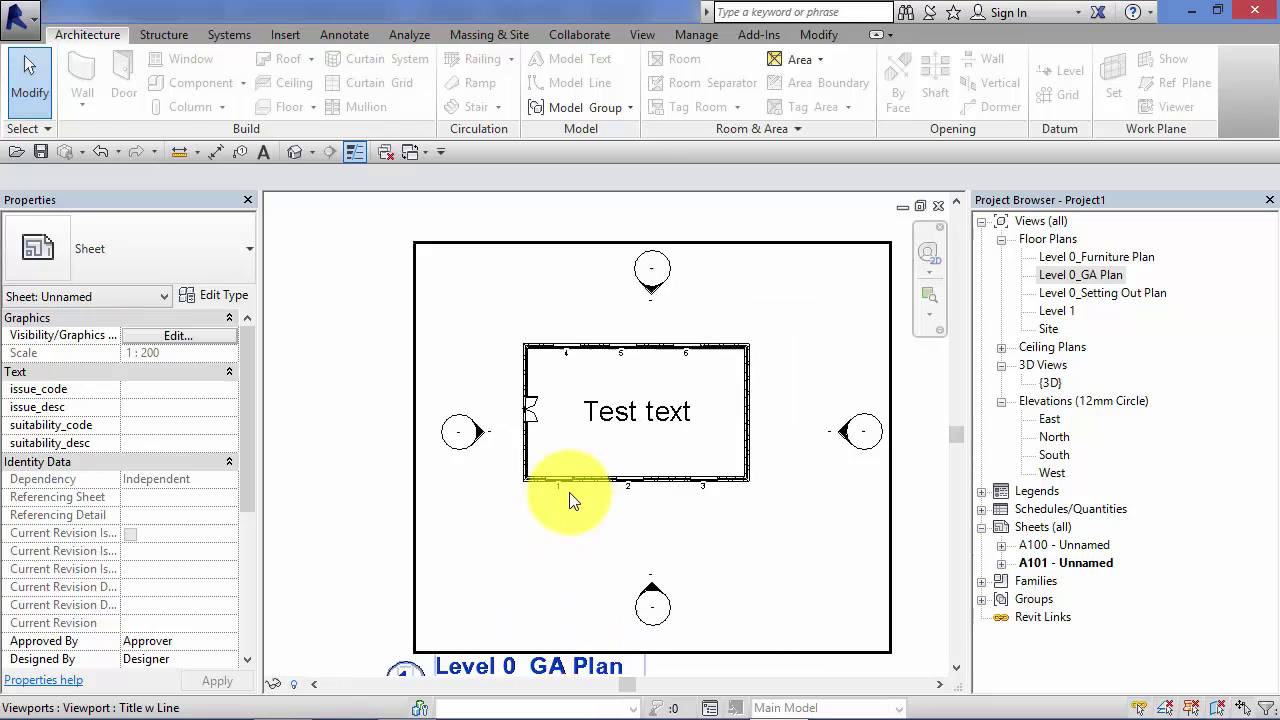
{"action": "middle_click_drag", "start_coordinate": [571, 500], "coordinate": [569, 434]}
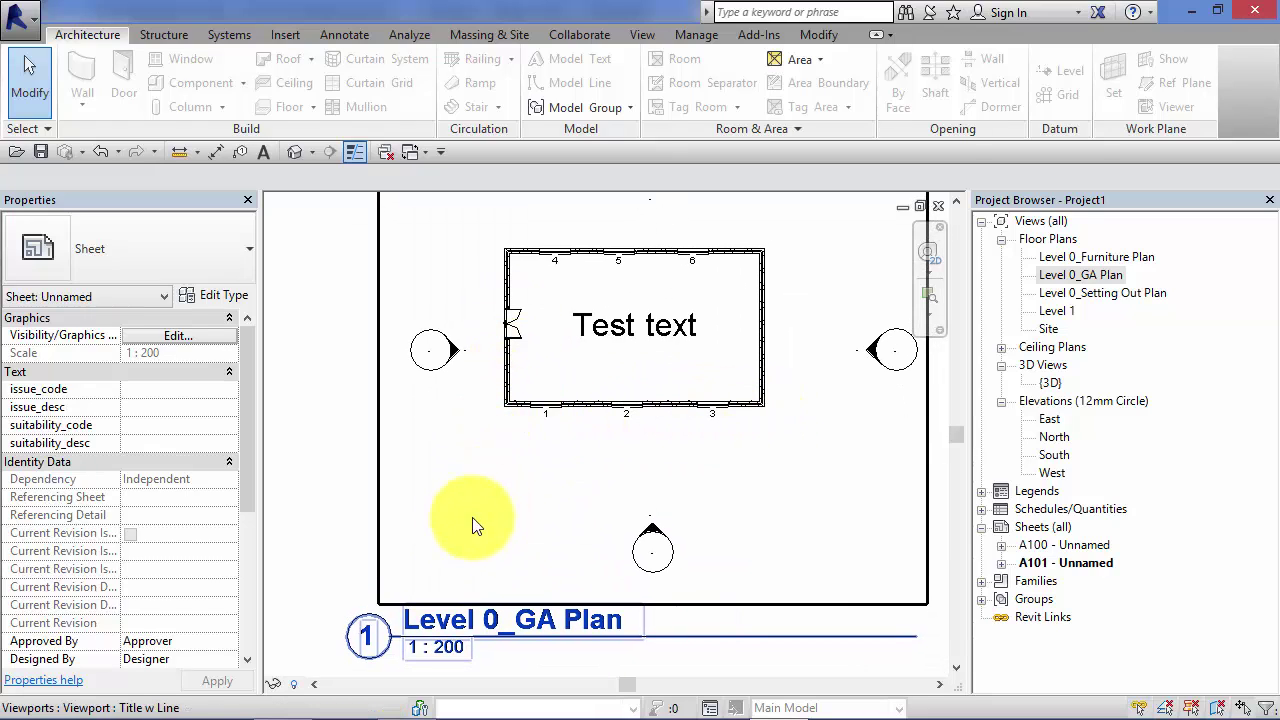
{"action": "middle_click_drag", "start_coordinate": [523, 452], "coordinate": [514, 490]}
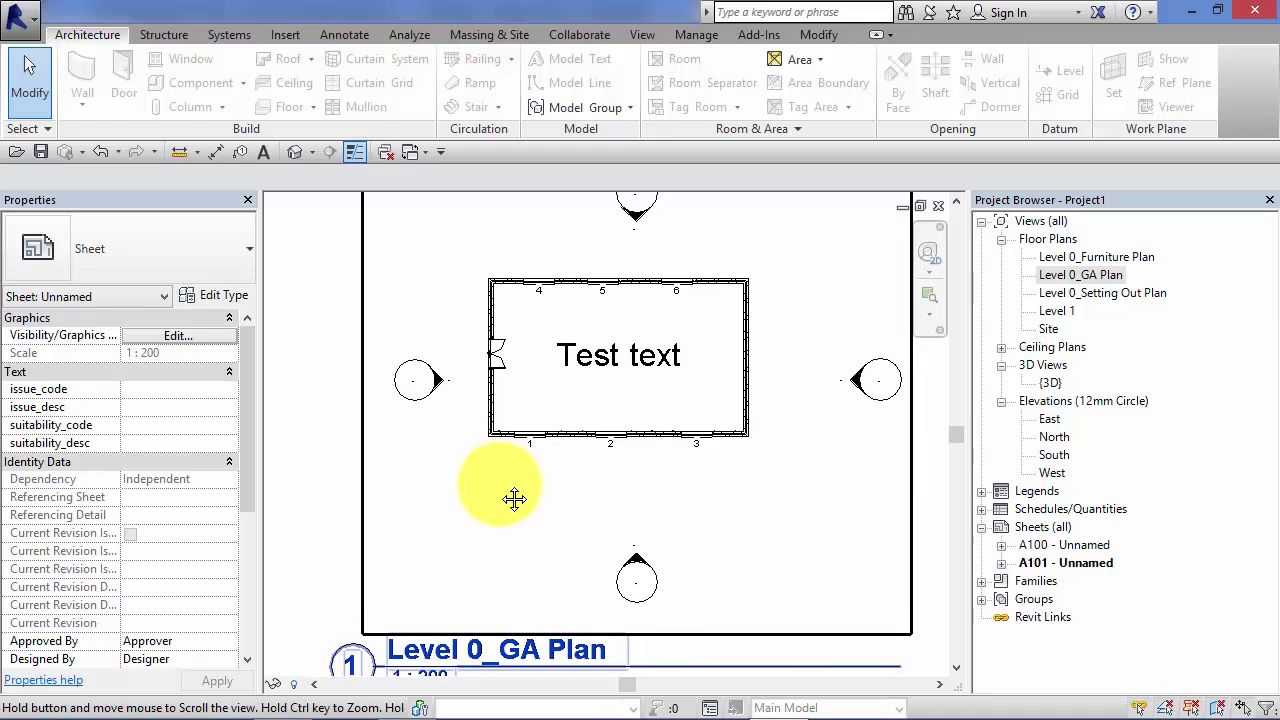
{"action": "double_click", "coordinate": [1078, 277]}
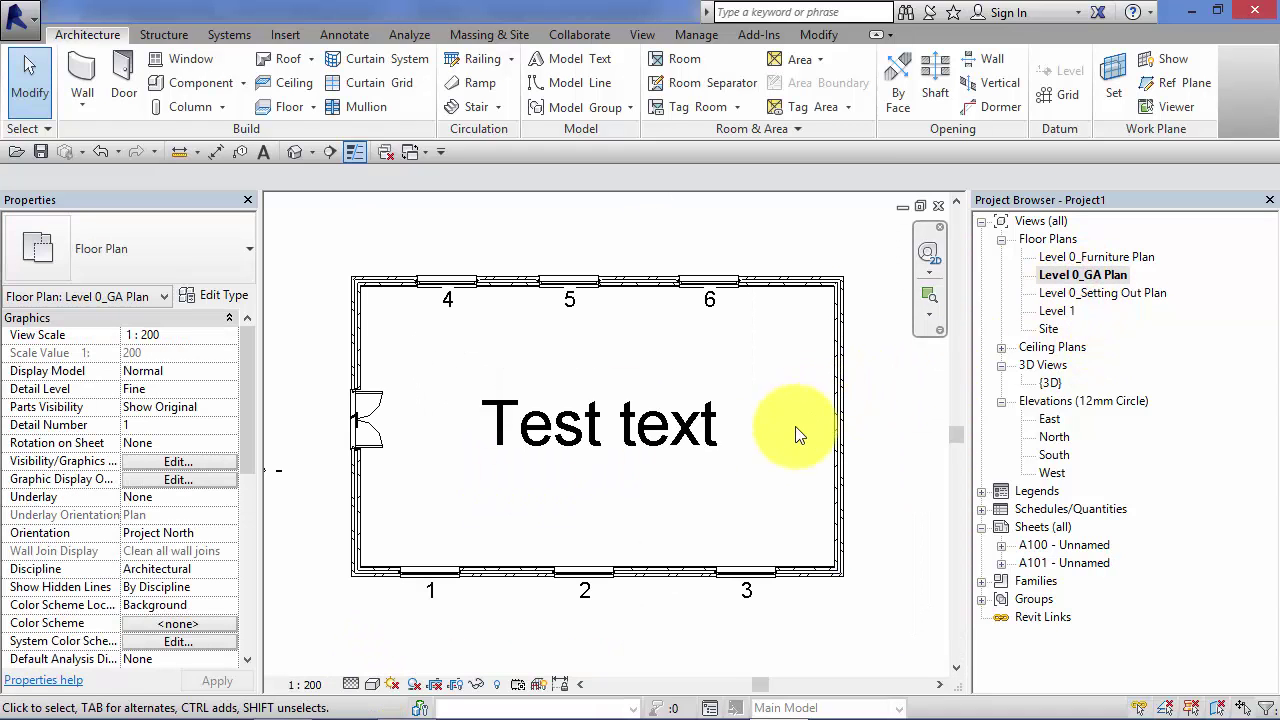
{"action": "middle_click_drag", "start_coordinate": [489, 527], "coordinate": [485, 523]}
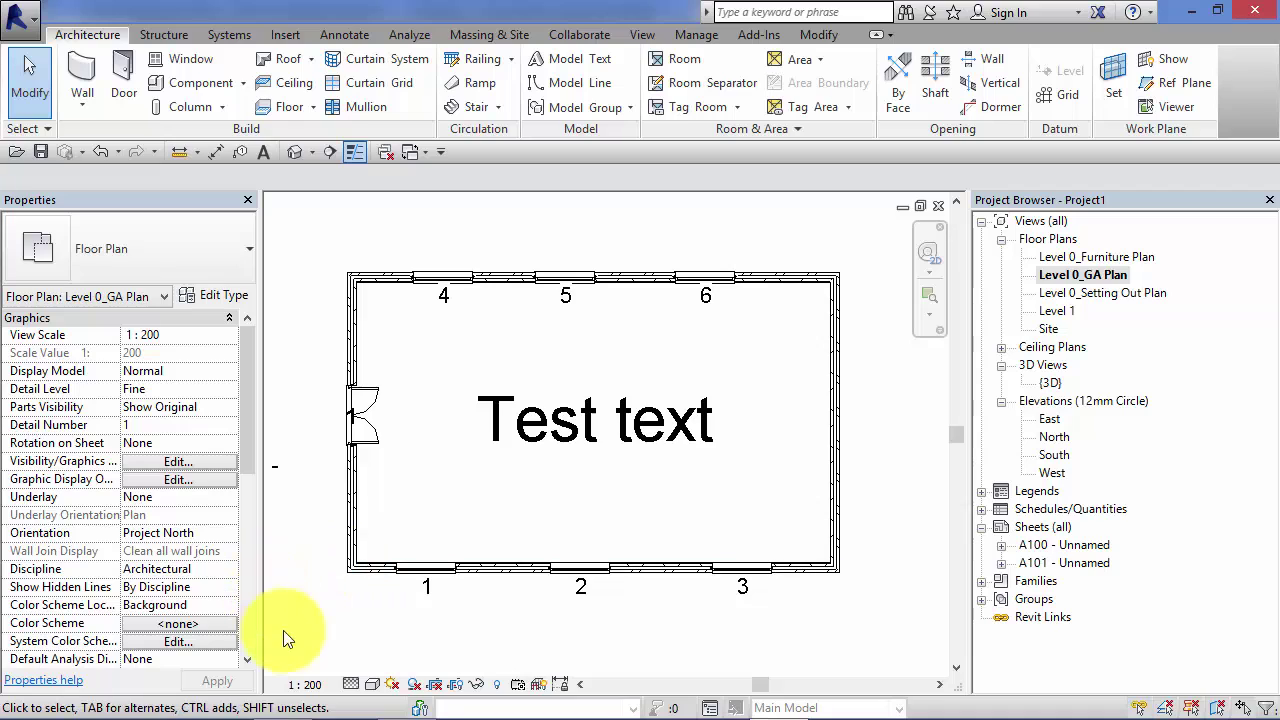
{"action": "left_click", "coordinate": [306, 685]}
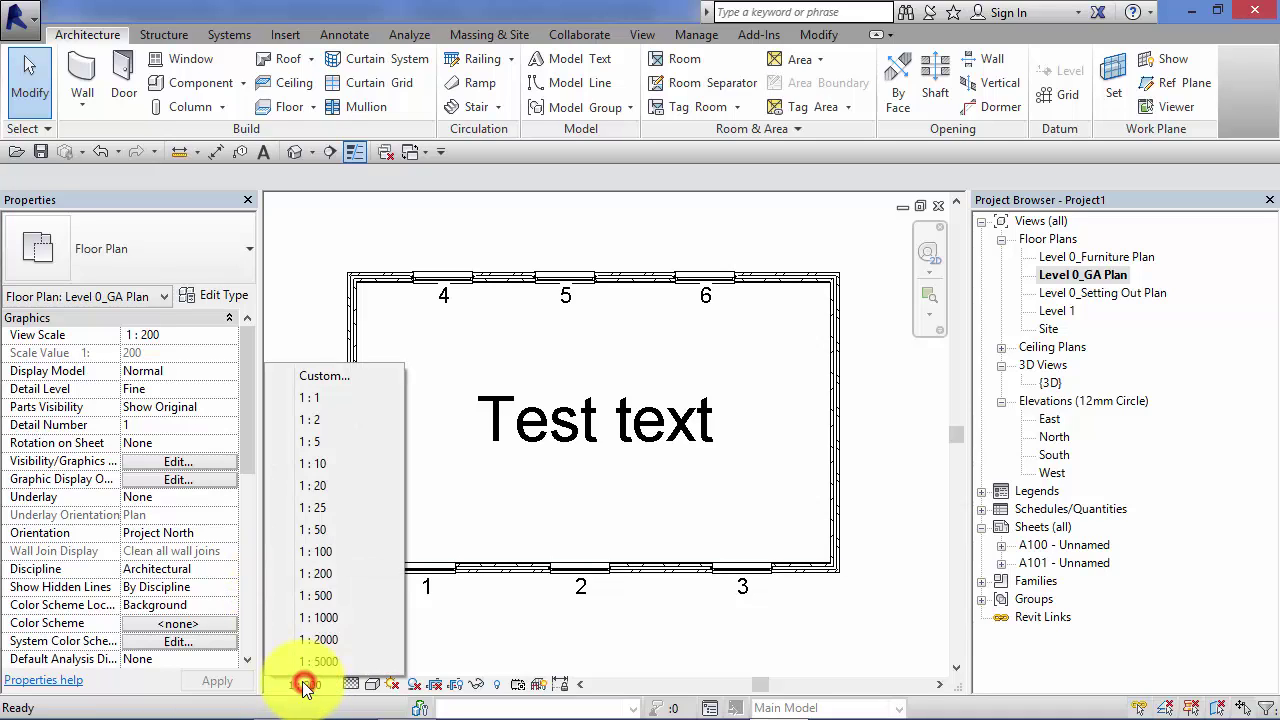
{"action": "left_click", "coordinate": [338, 550]}
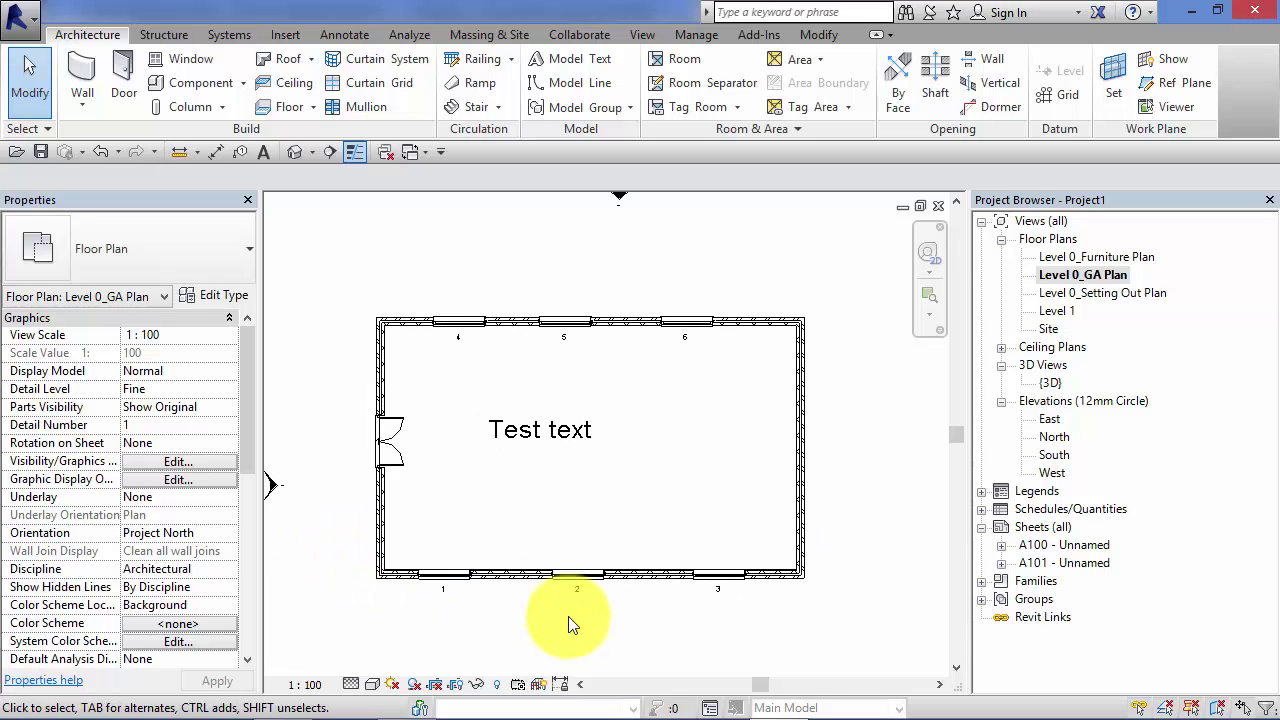
{"action": "middle_click_drag", "start_coordinate": [568, 616], "coordinate": [584, 632]}
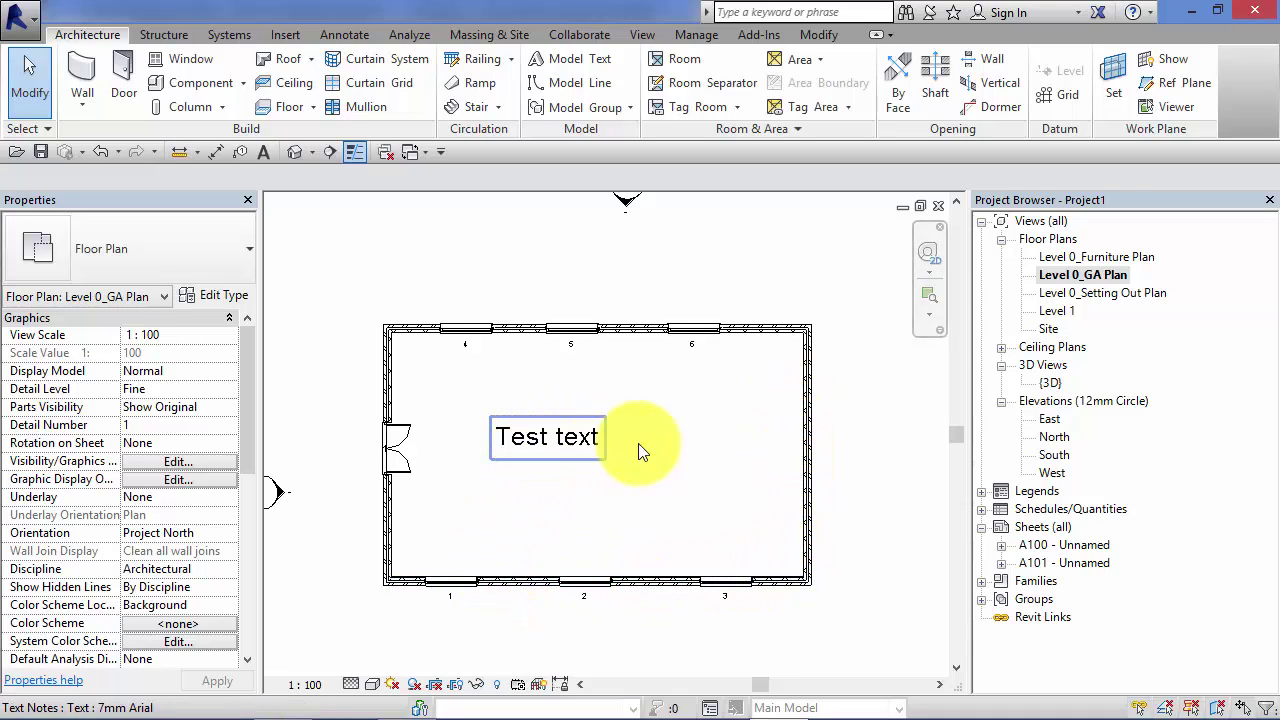
Step: Open sheet A101 and move the enlarged GA plan viewport so it fits inside the title block's drawing area
{"action": "double_click", "coordinate": [1047, 562]}
{"action": "scroll", "coordinate": [732, 558], "scroll_direction": "down", "scroll_amount": 3}
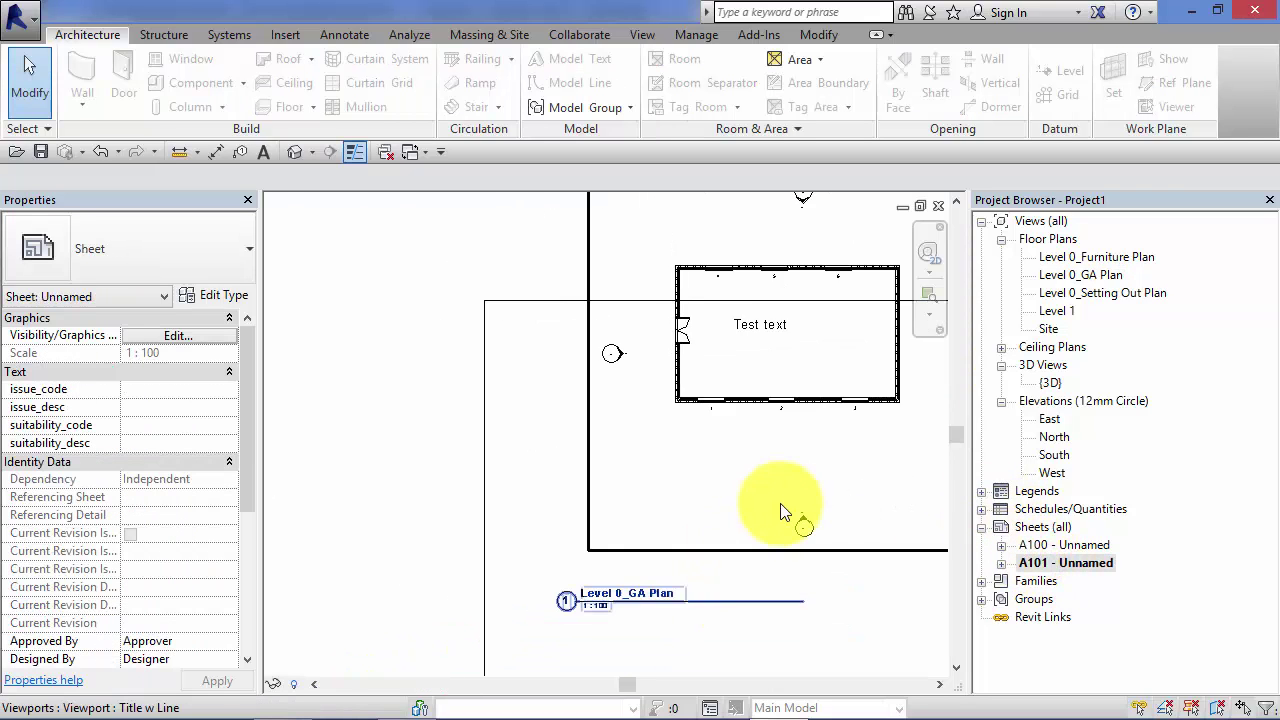
{"action": "middle_click_drag", "start_coordinate": [786, 509], "coordinate": [586, 509]}
{"action": "left_click", "coordinate": [641, 497]}
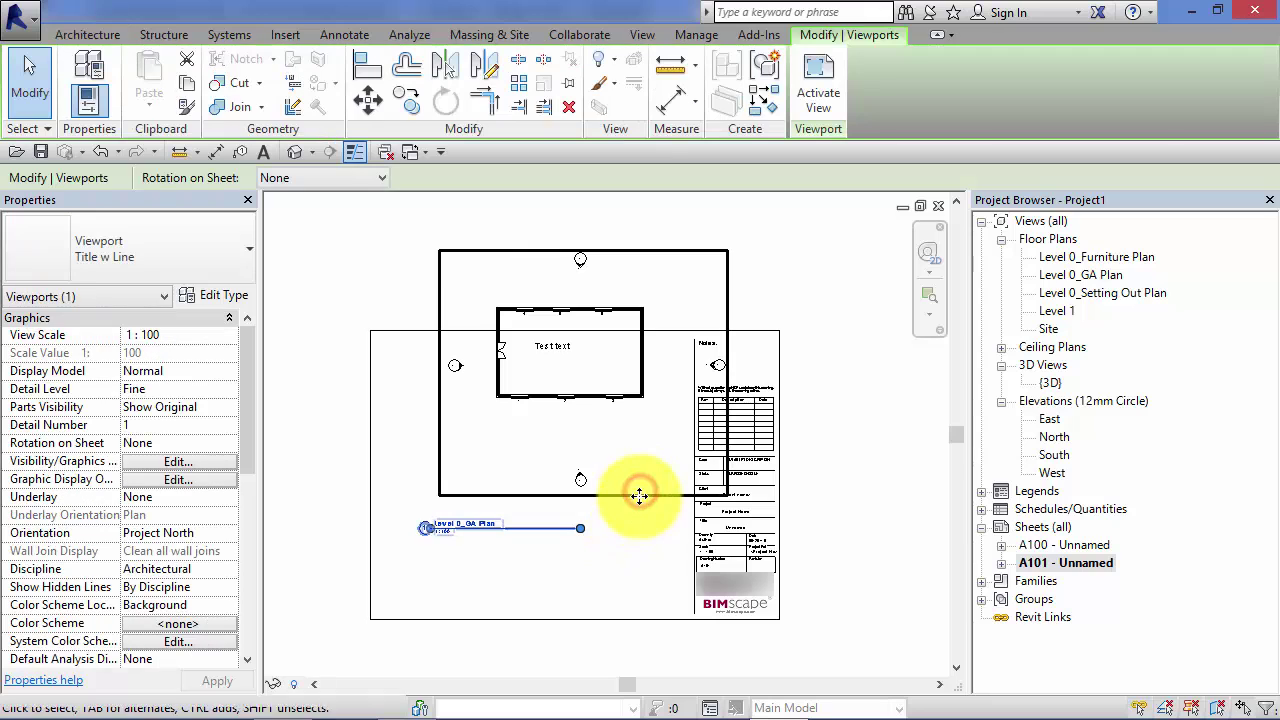
{"action": "left_click_drag", "start_coordinate": [640, 491], "coordinate": [563, 523]}
{"action": "scroll", "coordinate": [563, 523], "scroll_direction": "up", "scroll_amount": 3}
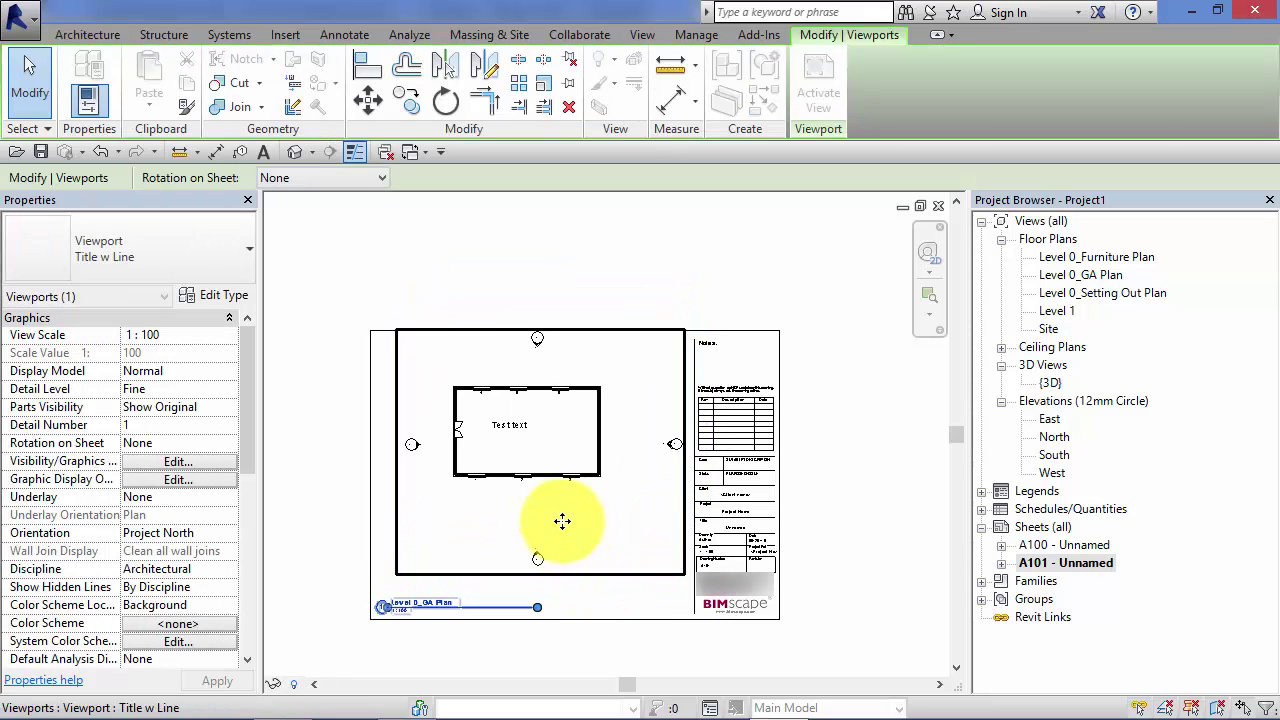
{"action": "key", "text": "Escape"}
Step: Measure the "Test text" letter height again on sheet A101 with the plan at 1:100
{"action": "scroll", "coordinate": [490, 465], "scroll_direction": "up", "scroll_amount": 5}
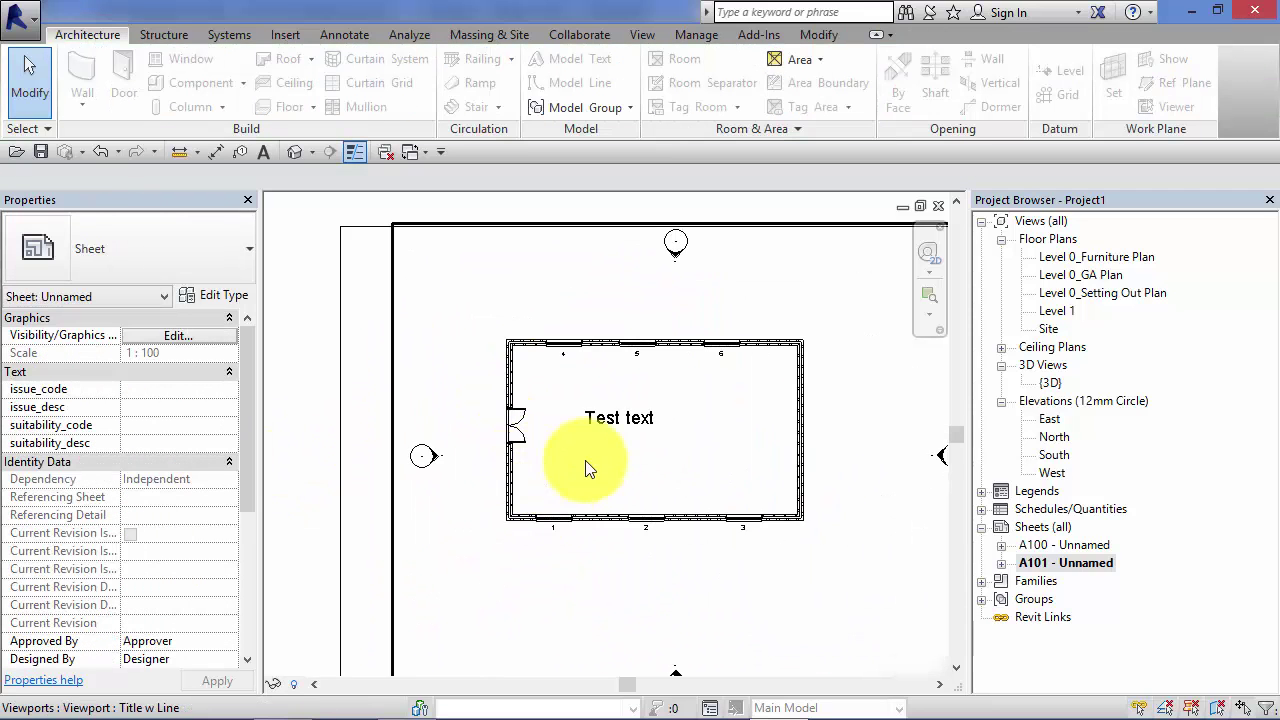
{"action": "middle_click_drag", "start_coordinate": [671, 457], "coordinate": [577, 509]}
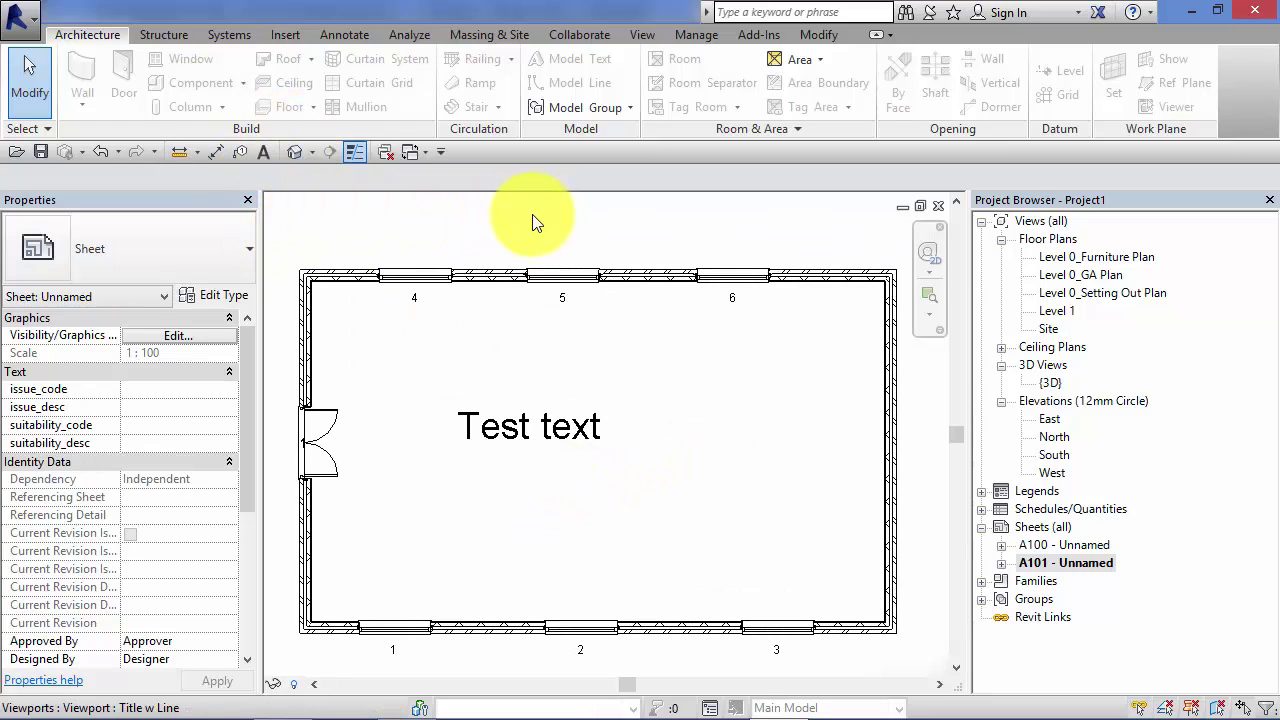
{"action": "left_click", "coordinate": [180, 155]}
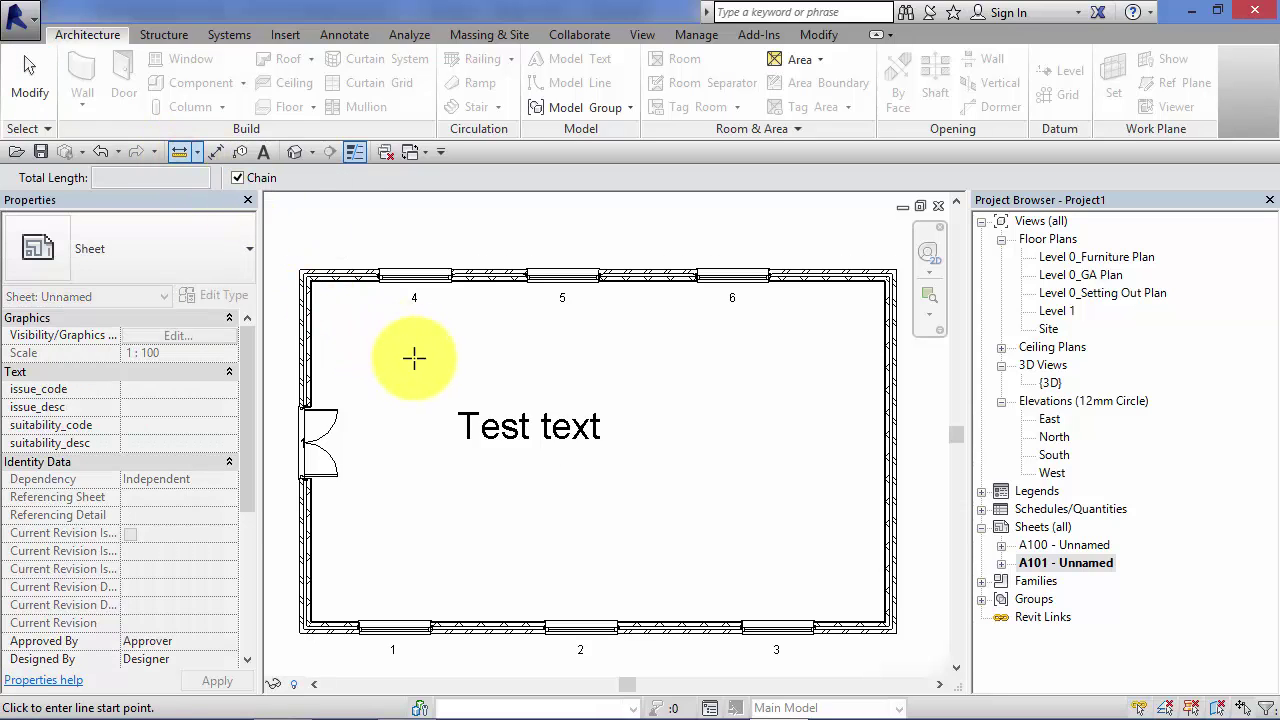
{"action": "scroll", "coordinate": [425, 372], "scroll_direction": "up", "scroll_amount": 3}
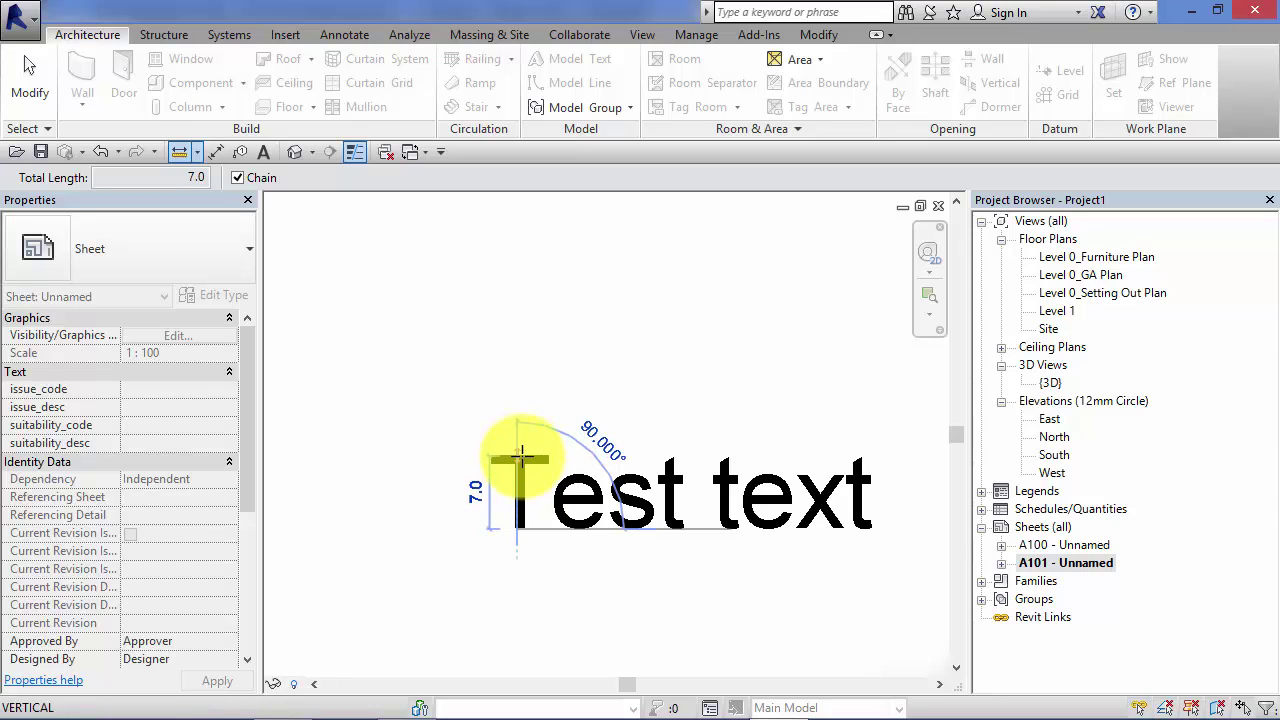
{"action": "key", "text": "Escape"}
{"action": "key", "text": "Escape"}
{"action": "scroll", "coordinate": [522, 456], "scroll_direction": "down", "scroll_amount": 5}
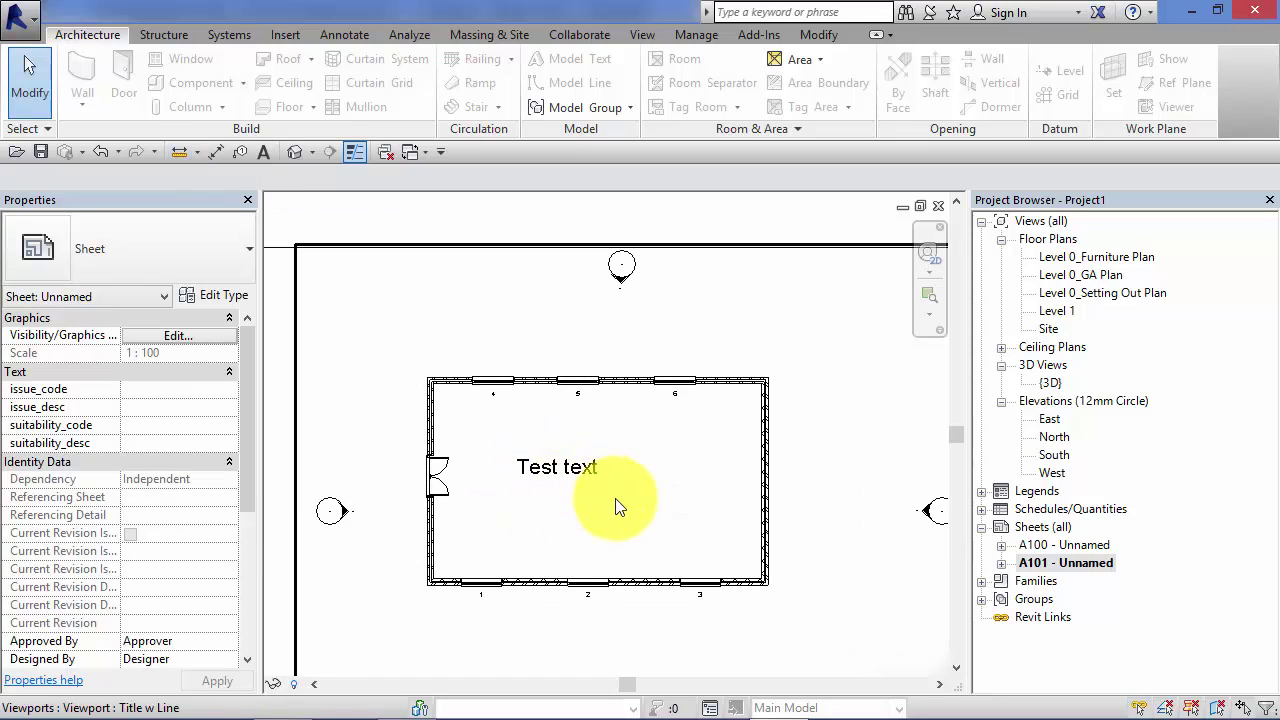
Step: Examine how large the "Test text" note is relative to the room in the 1:100 plan on sheet A101
{"action": "middle_click_drag", "start_coordinate": [645, 495], "coordinate": [629, 431]}
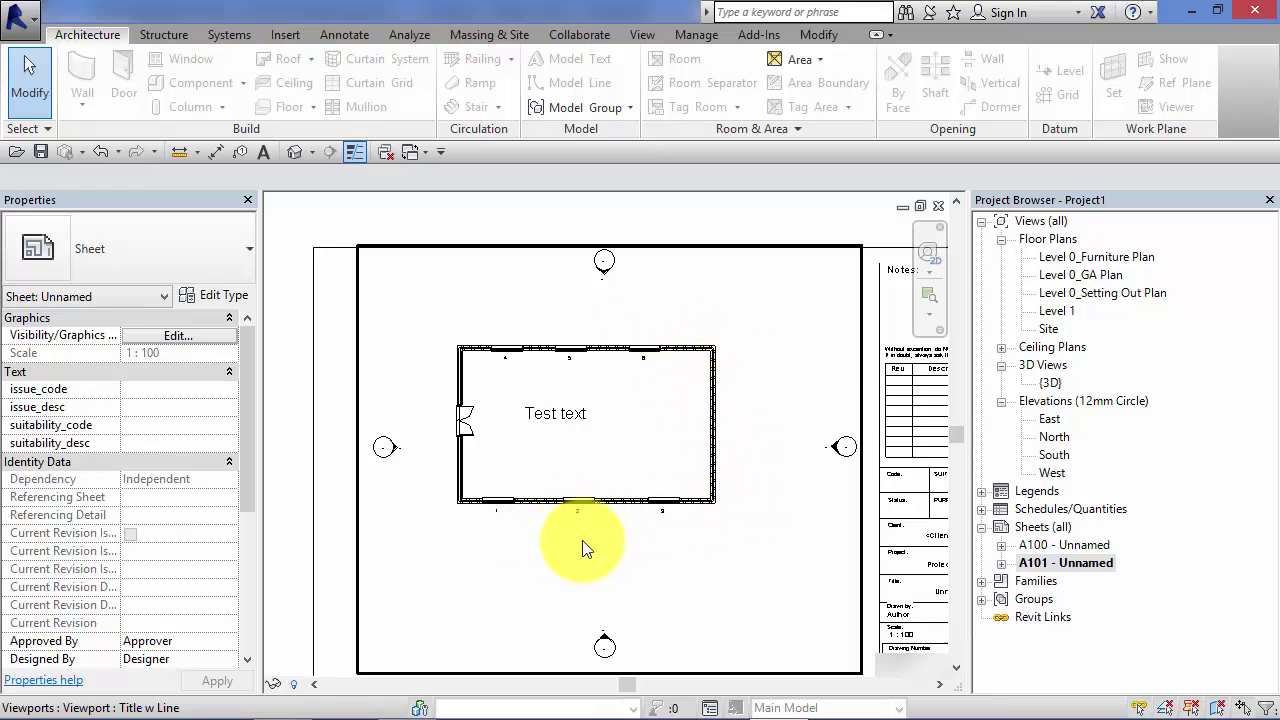
{"action": "scroll", "coordinate": [543, 600], "scroll_direction": "down", "scroll_amount": 2}
{"action": "middle_click_drag", "start_coordinate": [543, 600], "coordinate": [642, 532]}
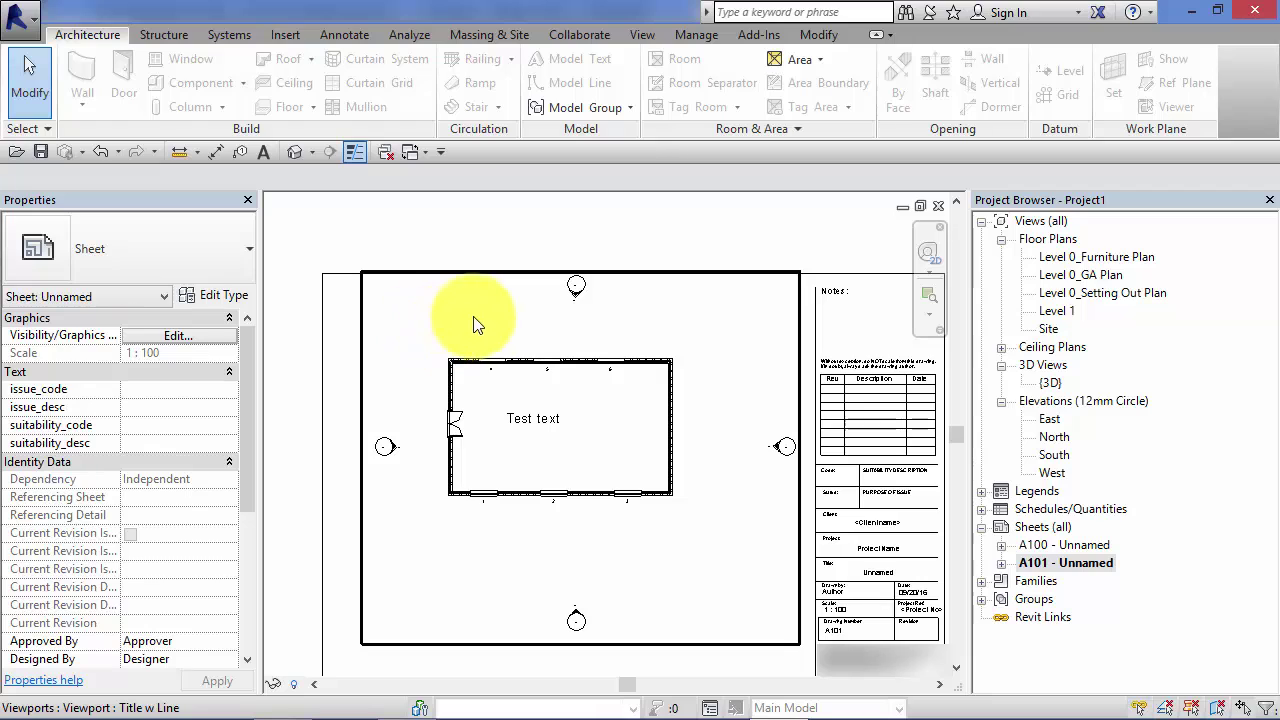
{"action": "scroll", "coordinate": [437, 356], "scroll_direction": "up", "scroll_amount": 3}
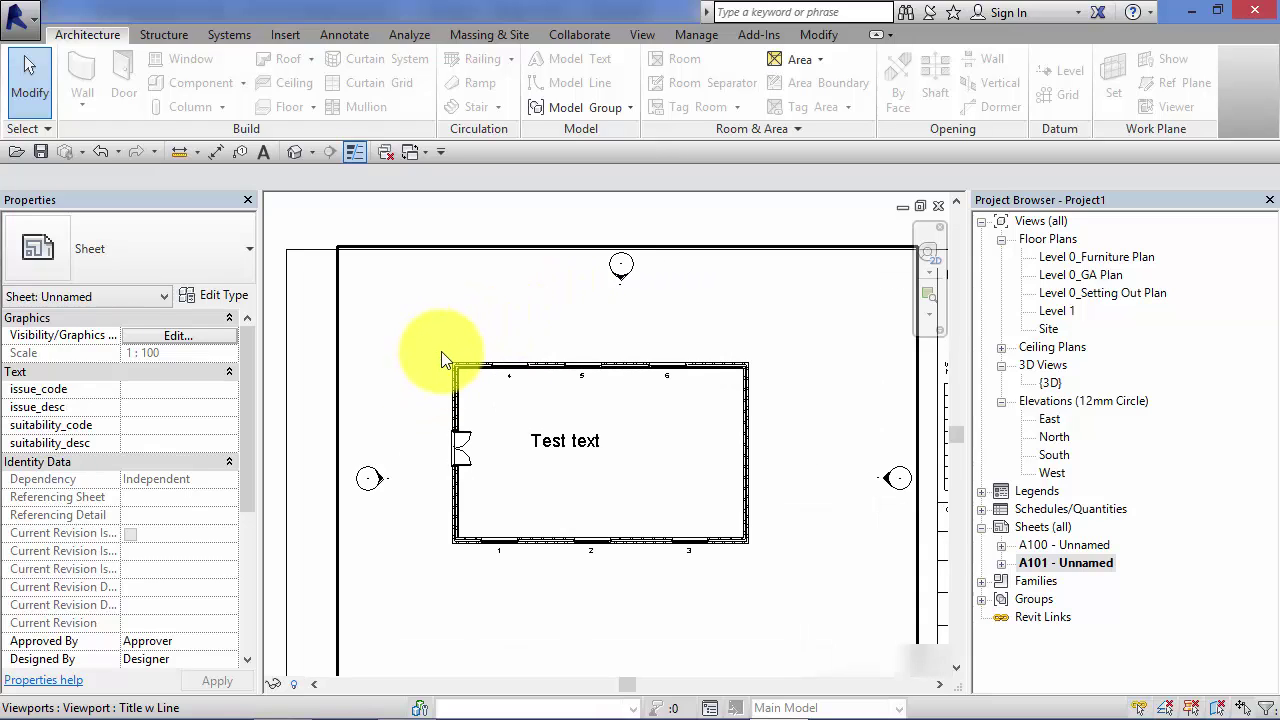
{"action": "middle_click_drag", "start_coordinate": [420, 414], "coordinate": [420, 400]}
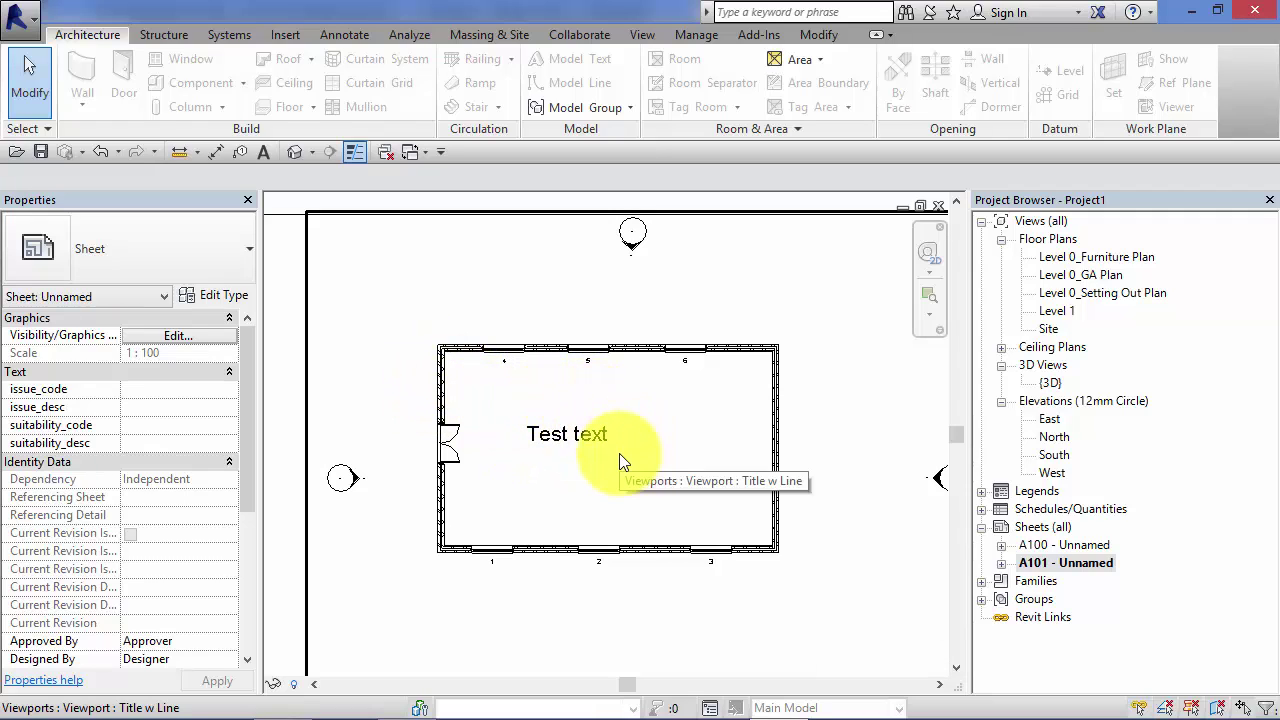
{"action": "scroll", "coordinate": [521, 435], "scroll_direction": "up", "scroll_amount": 1}
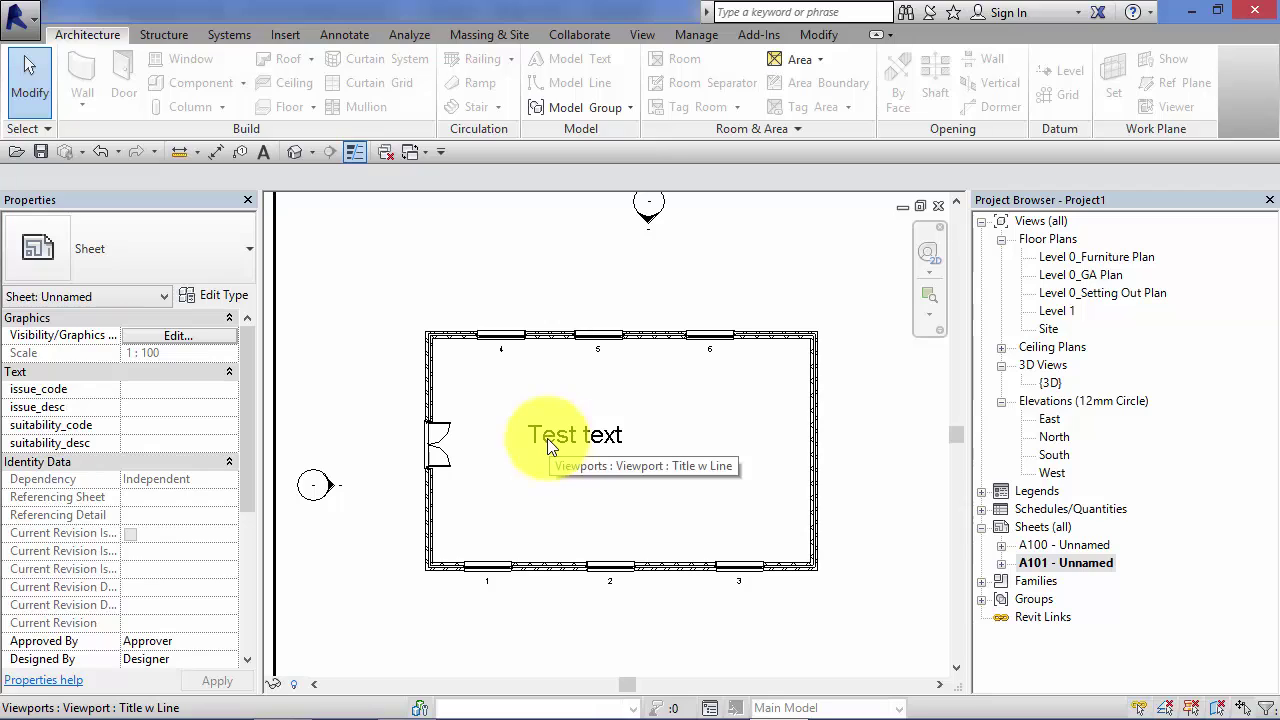
Step: Open sheet A100 and inspect the scale shown in the Level 0_Setting Out Plan's view title
{"action": "scroll", "coordinate": [538, 459], "scroll_direction": "down", "scroll_amount": 1}
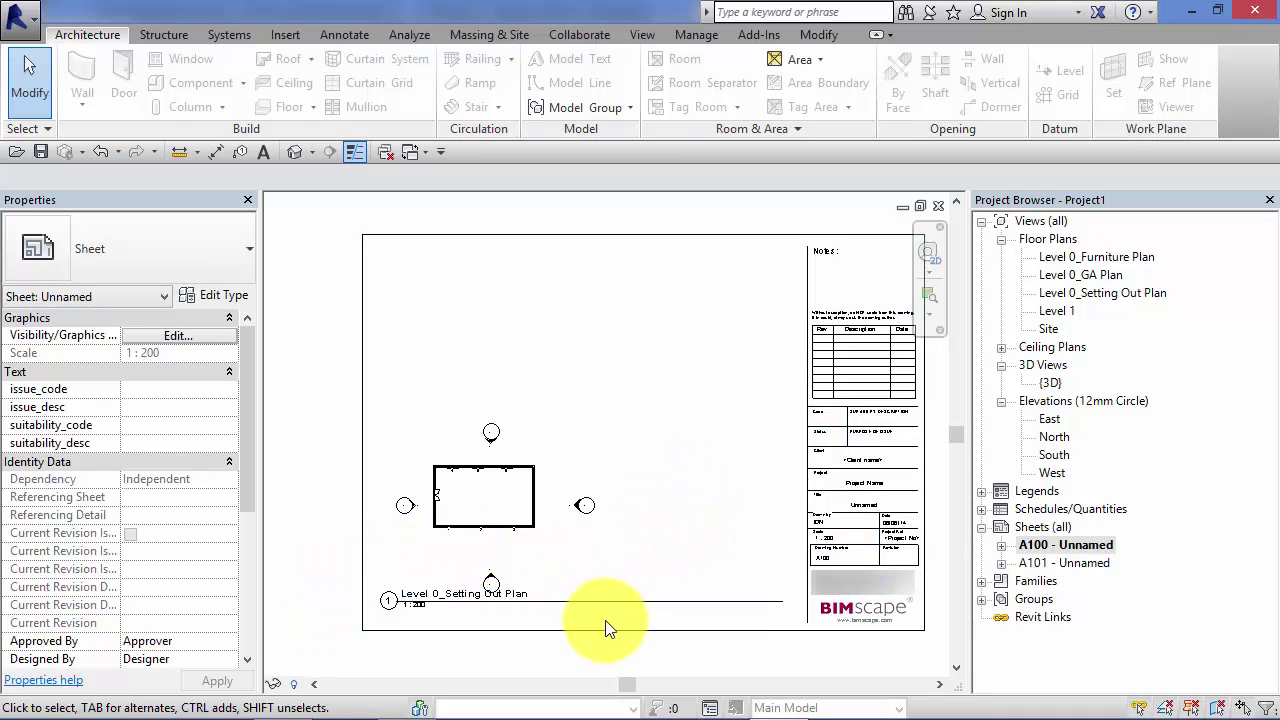
{"action": "scroll", "coordinate": [336, 634], "scroll_direction": "up", "scroll_amount": 4}
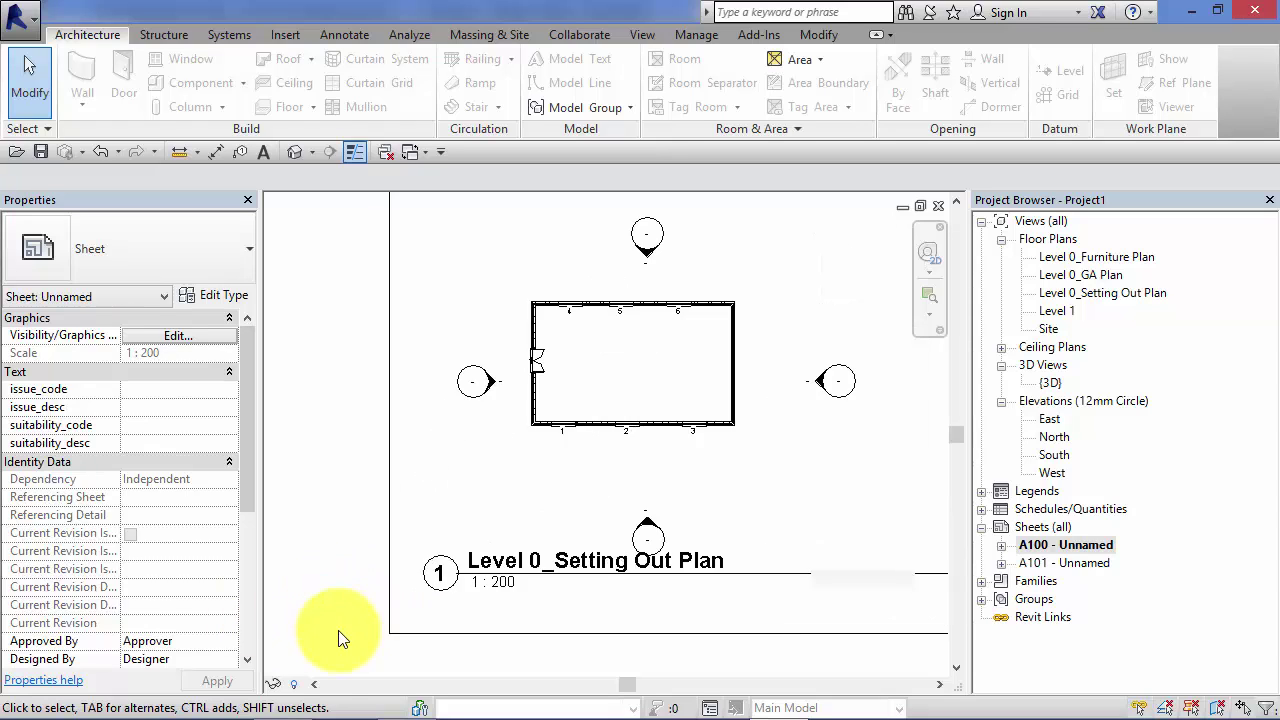
{"action": "middle_click_drag", "start_coordinate": [336, 690], "coordinate": [251, 557]}
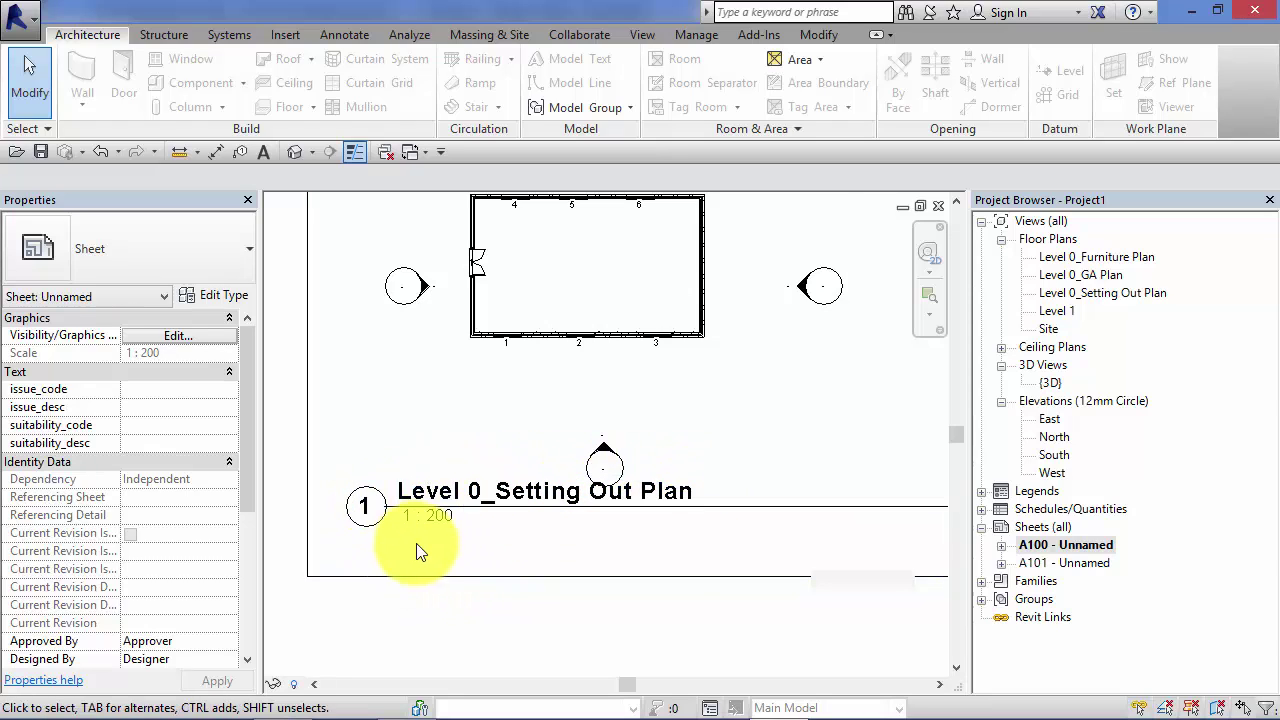
{"action": "scroll", "coordinate": [423, 540], "scroll_direction": "up", "scroll_amount": 3}
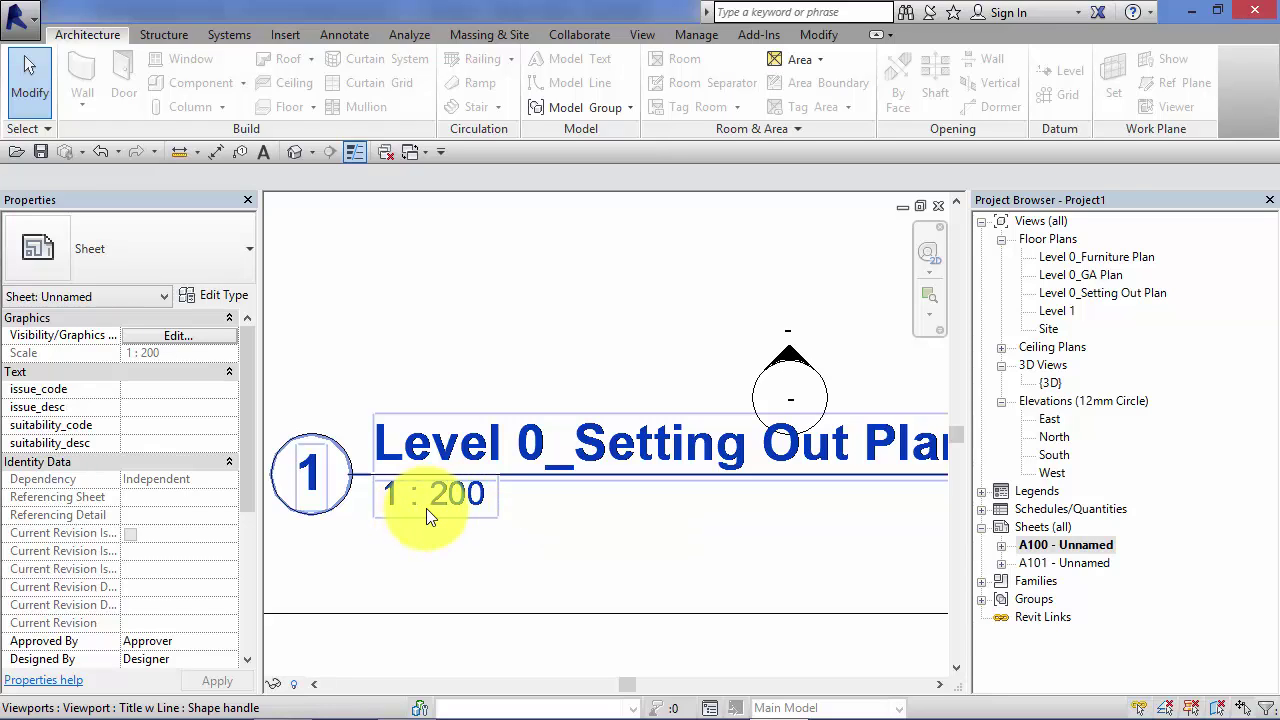
{"action": "scroll", "coordinate": [491, 516], "scroll_direction": "down", "scroll_amount": 5}
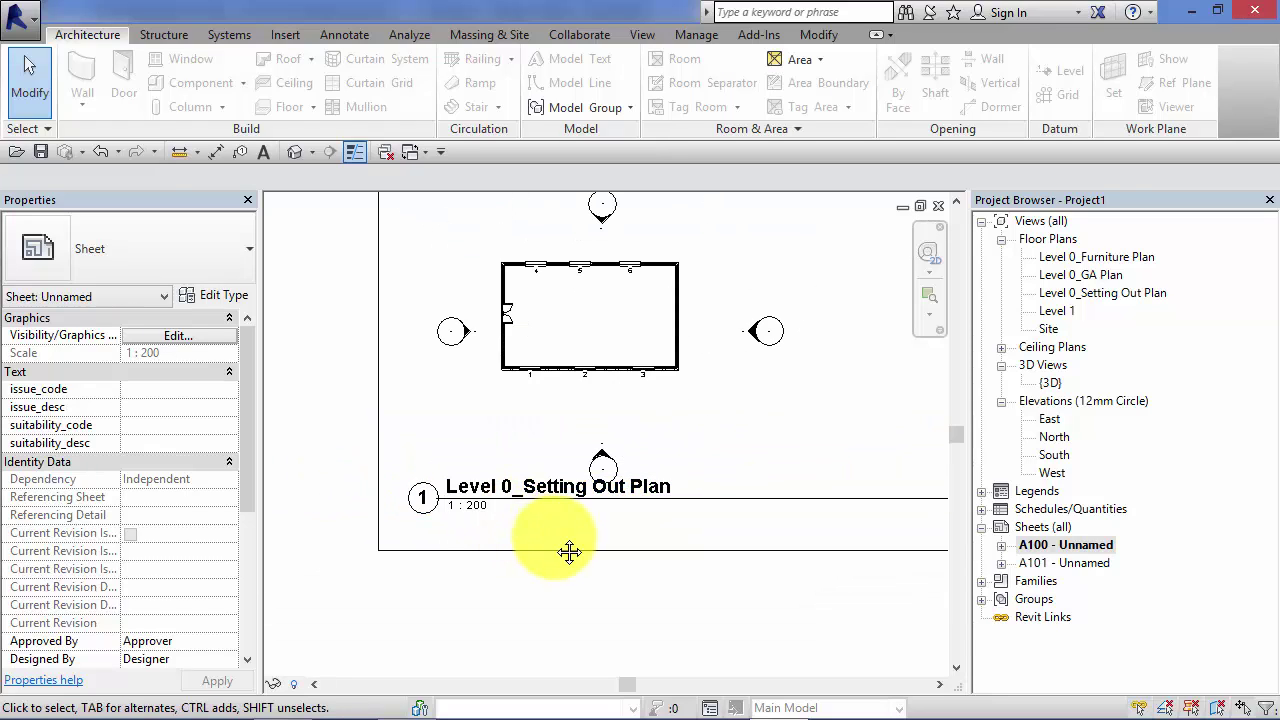
Step: Check the Level 0_Setting Out Plan view's scale against the scale in its view title on sheet A100
{"action": "double_click", "coordinate": [1142, 291]}
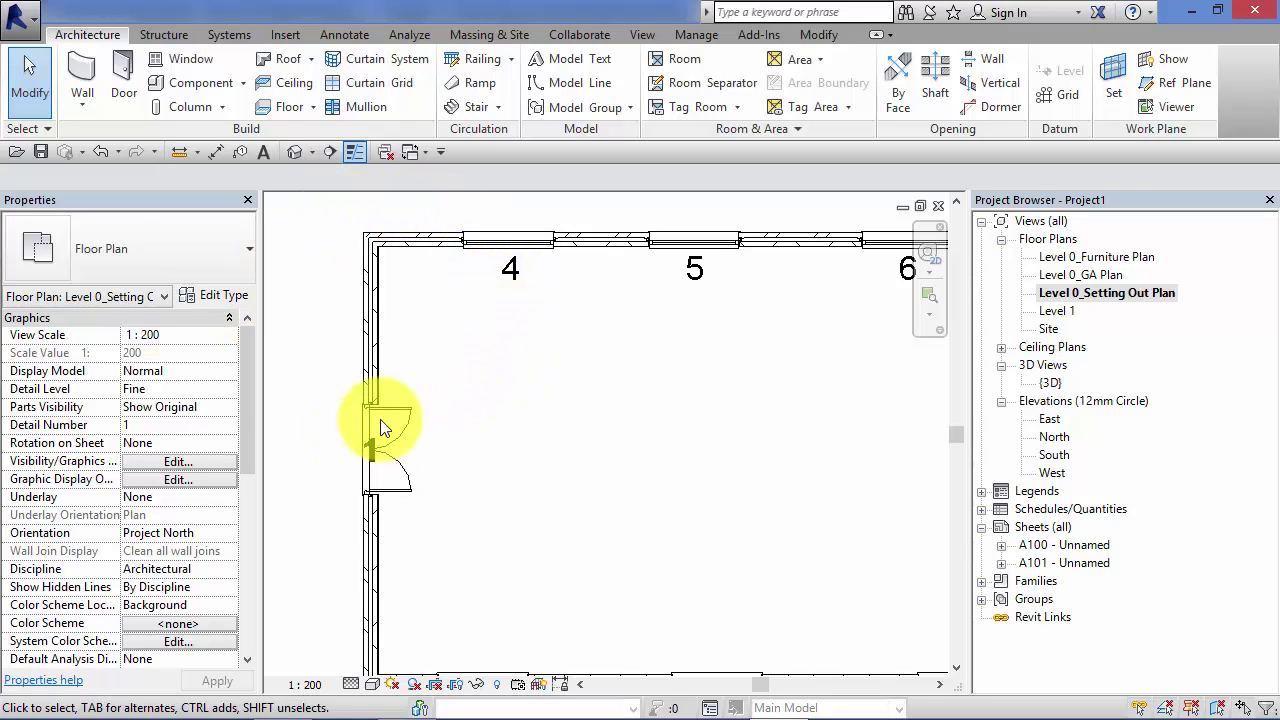
{"action": "left_click", "coordinate": [1057, 546]}
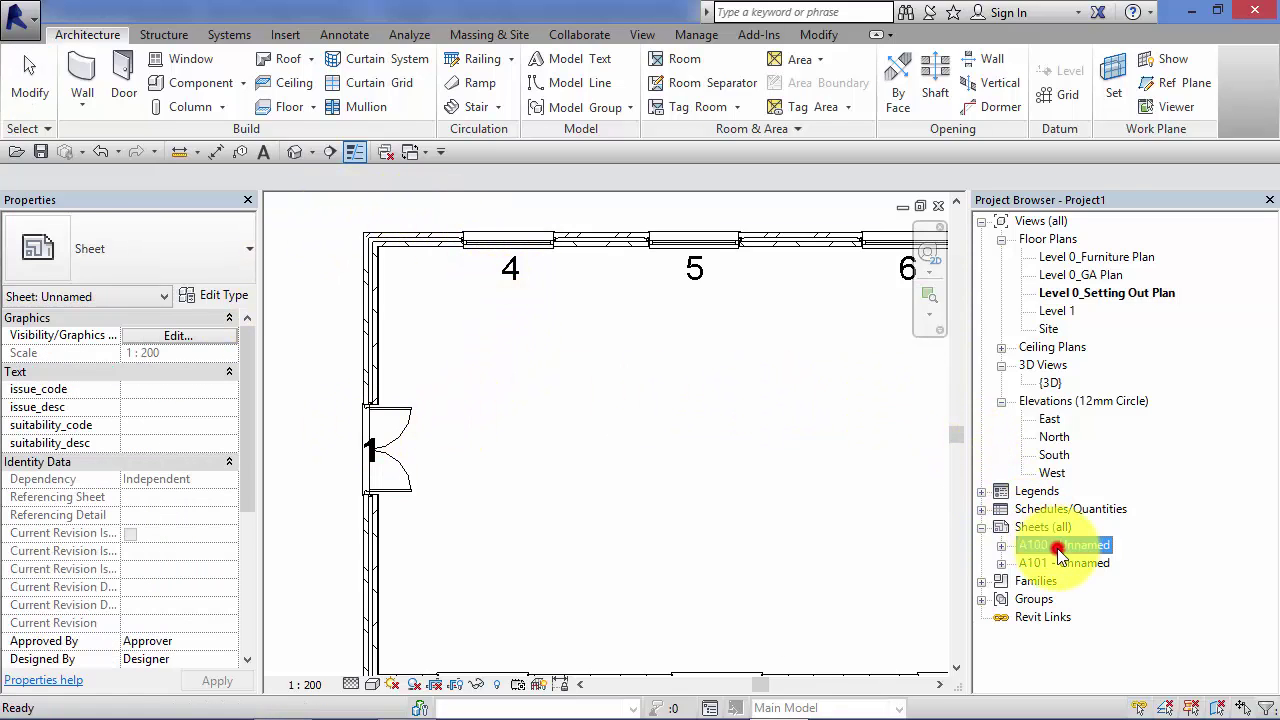
{"action": "double_click", "coordinate": [1057, 546]}
{"action": "scroll", "coordinate": [740, 500], "scroll_direction": "down", "scroll_amount": 2}
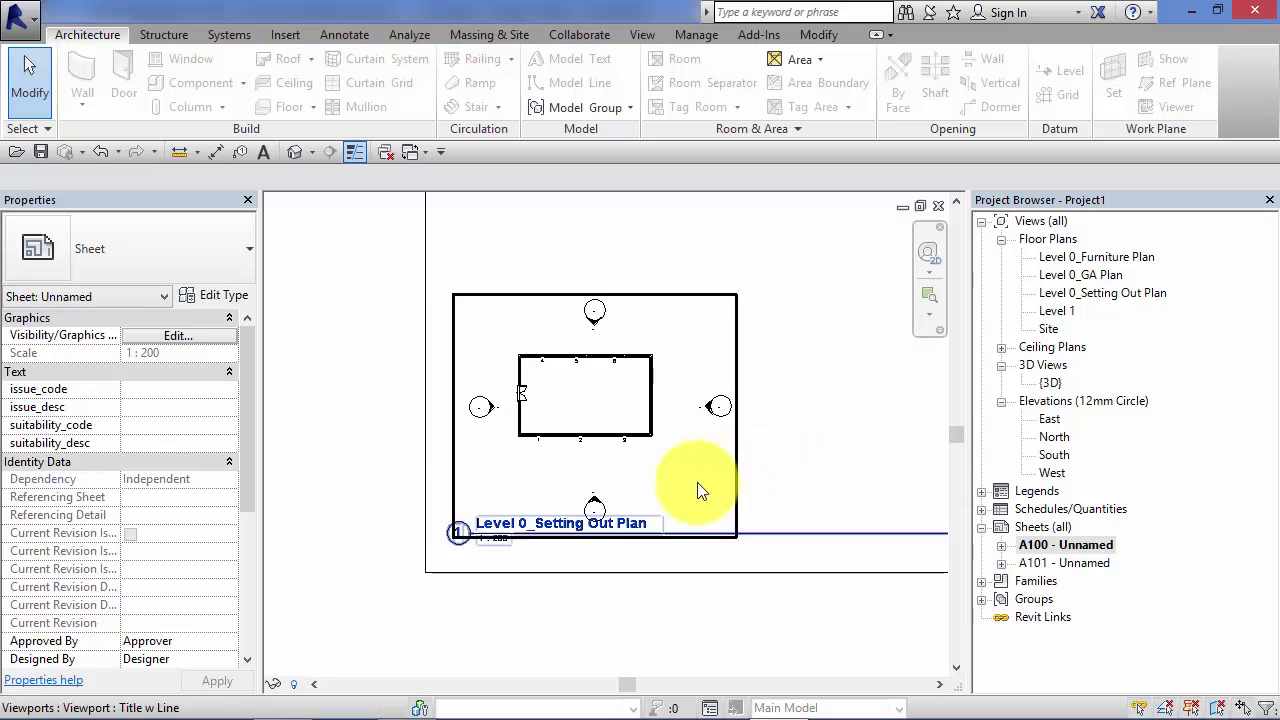
{"action": "scroll", "coordinate": [700, 490], "scroll_direction": "up", "scroll_amount": 5}
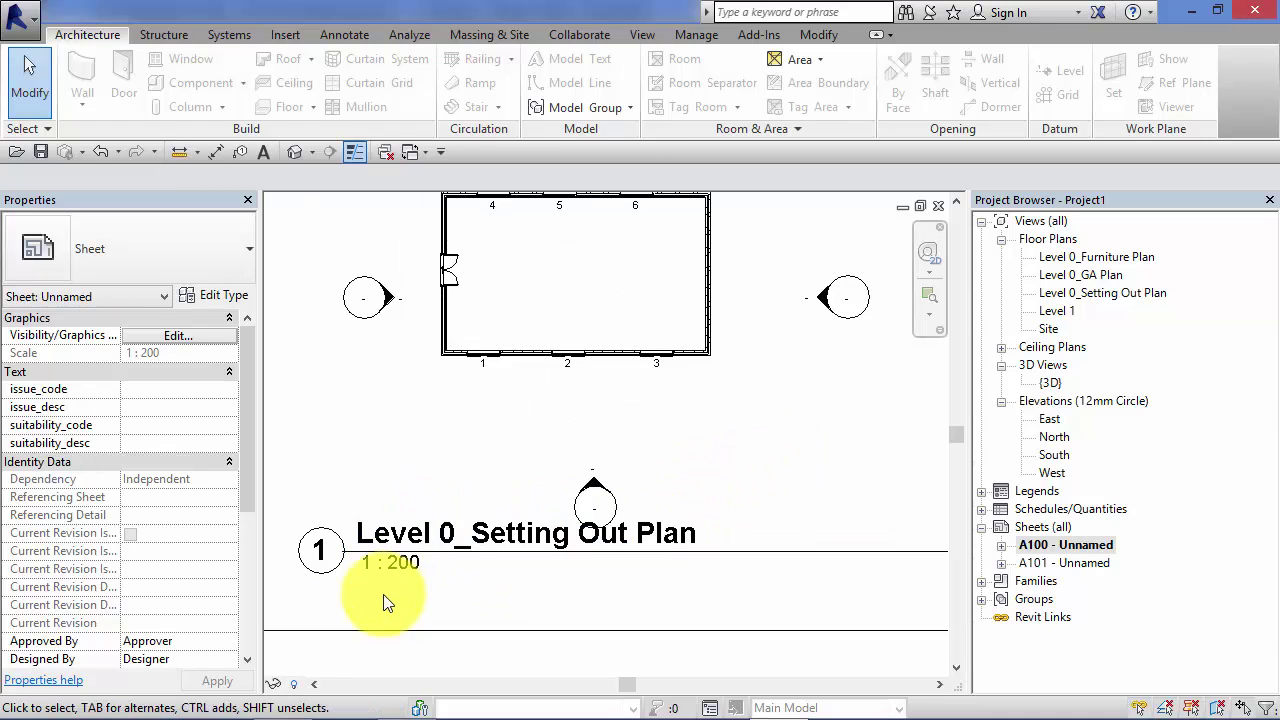
{"action": "scroll", "coordinate": [380, 598], "scroll_direction": "up", "scroll_amount": 1}
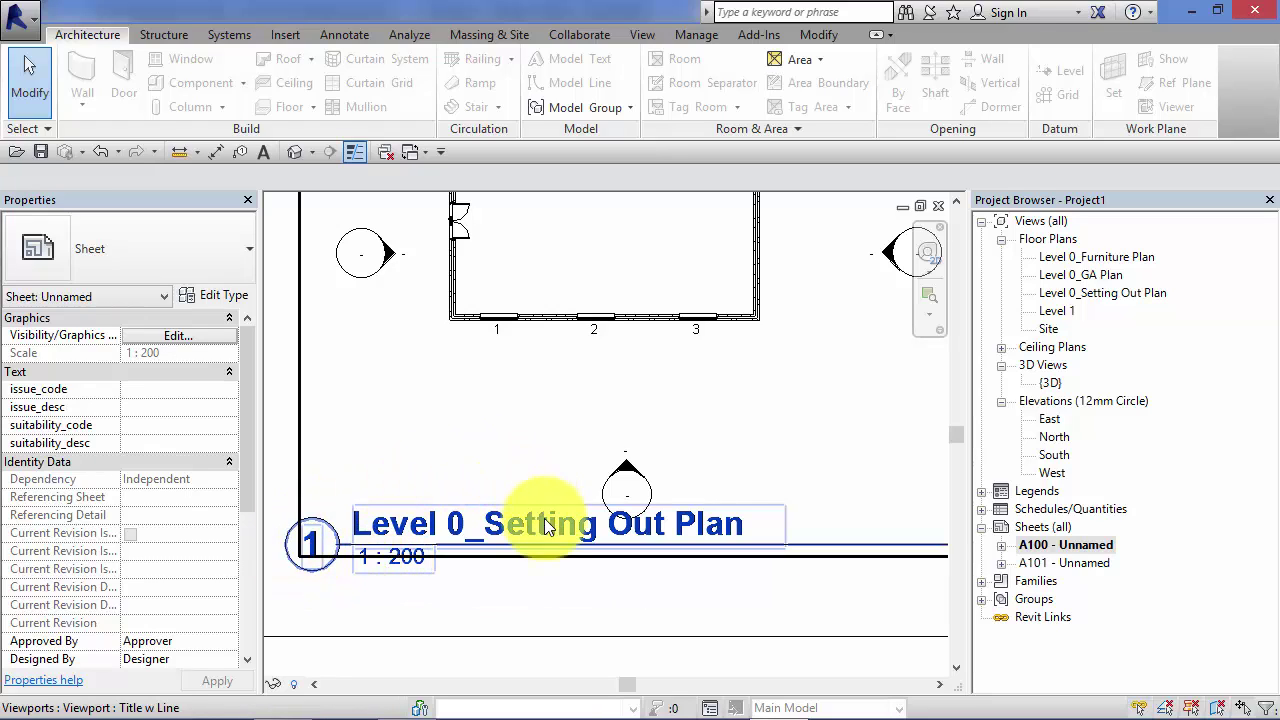
{"action": "scroll", "coordinate": [535, 590], "scroll_direction": "down", "scroll_amount": 2}
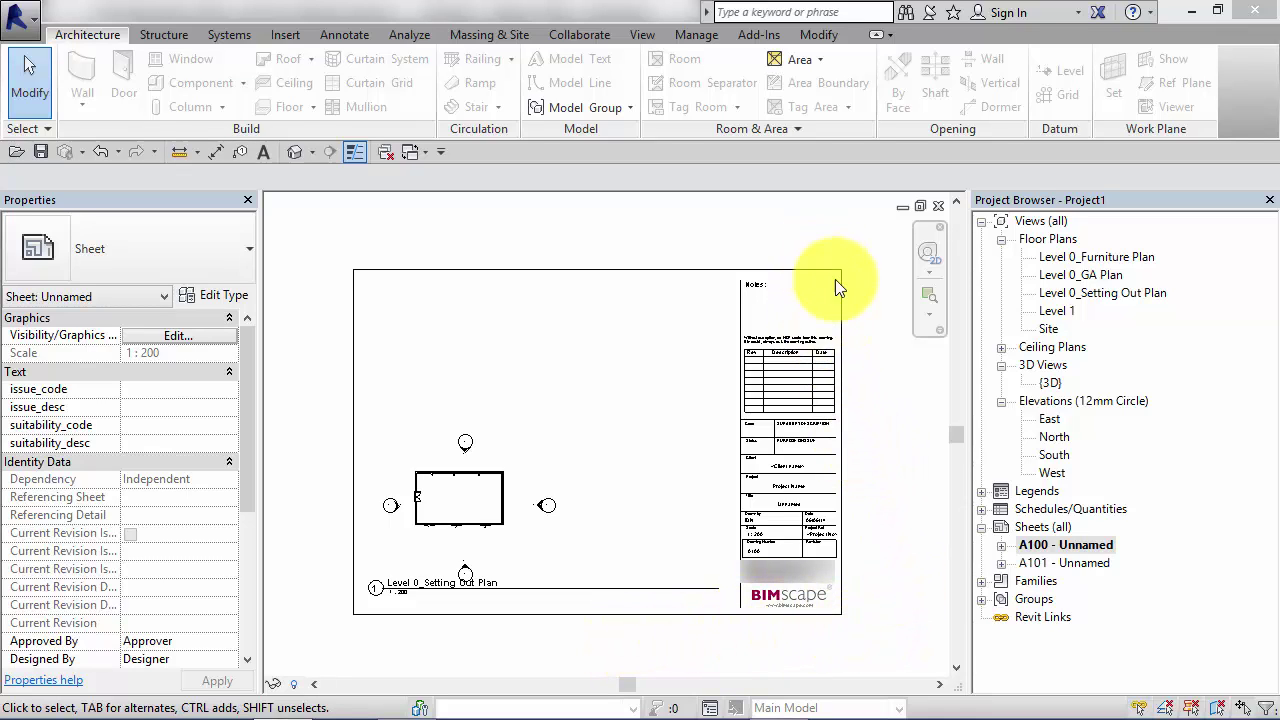
Step: Select the A3 title block on sheet A100 and examine its project and drawing information fields
{"action": "left_click", "coordinate": [824, 343]}
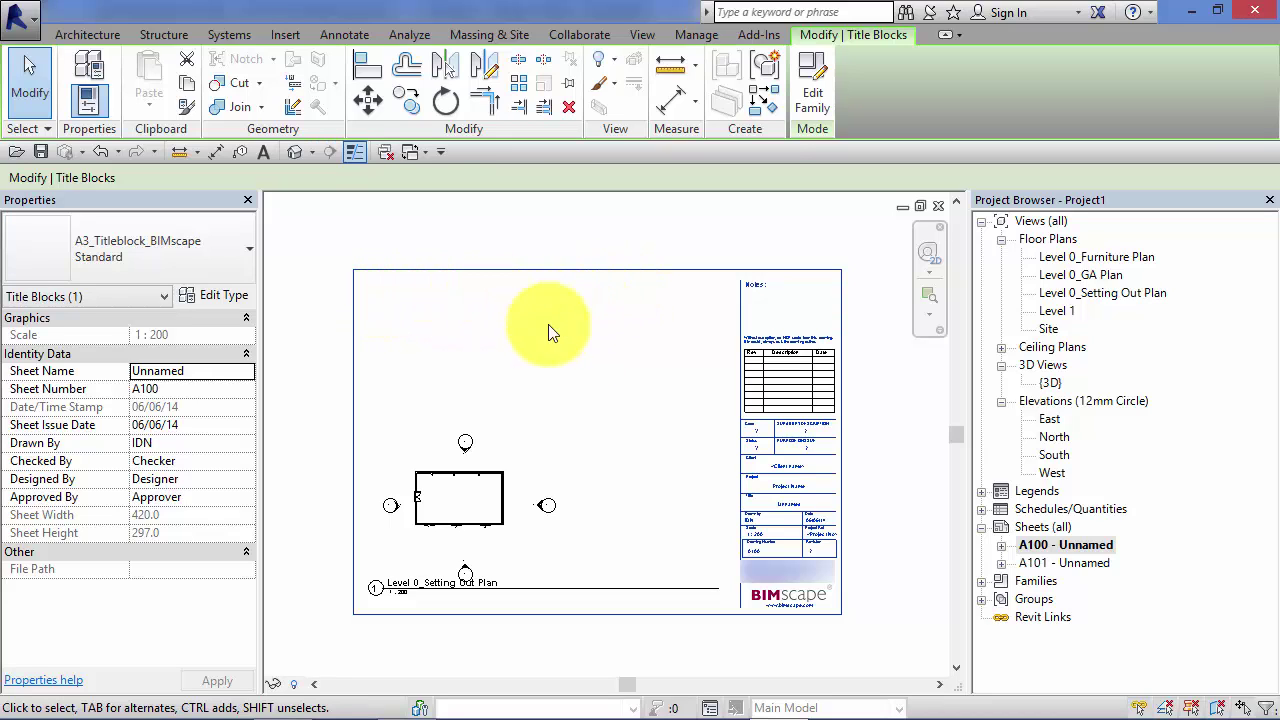
{"action": "scroll", "coordinate": [655, 438], "scroll_direction": "up", "scroll_amount": 1}
{"action": "middle_click_drag", "start_coordinate": [615, 430], "coordinate": [545, 445]}
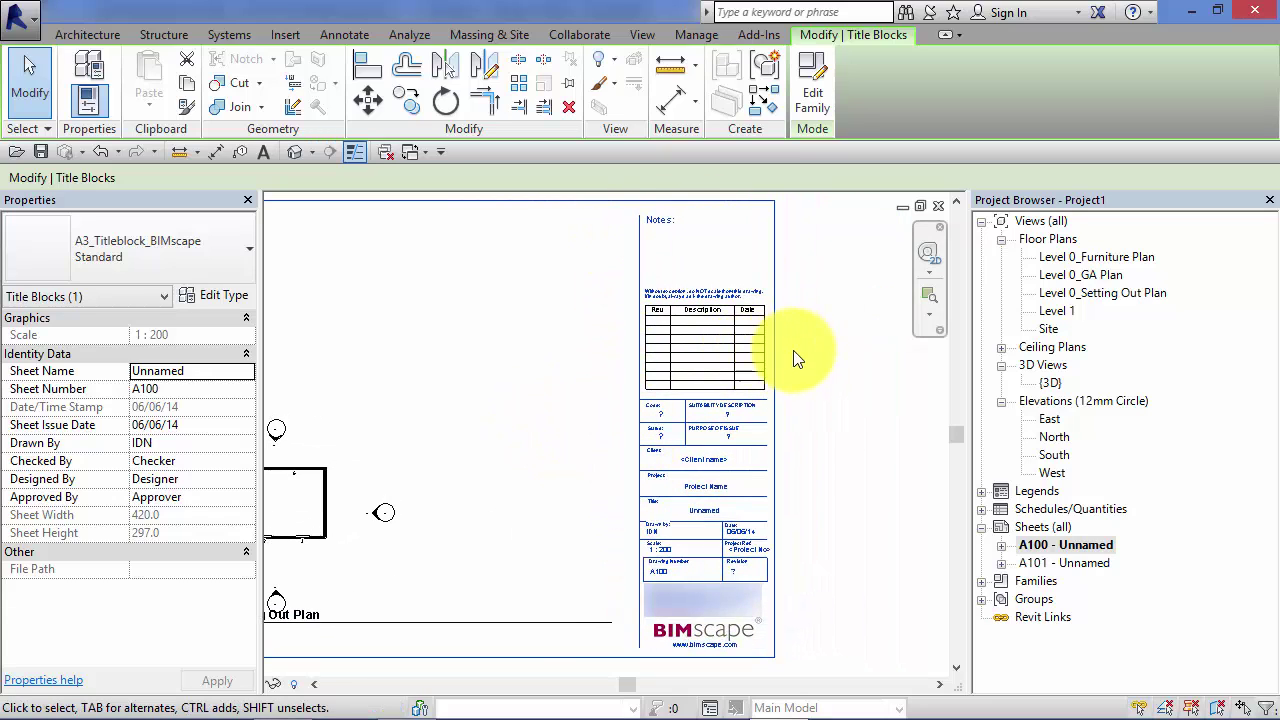
{"action": "mouse_move", "coordinate": [820, 490]}
{"action": "middle_mouse_down"}
{"action": "mouse_move", "coordinate": [829, 483]}
{"action": "mouse_move", "coordinate": [820, 492]}
{"action": "middle_mouse_up"}
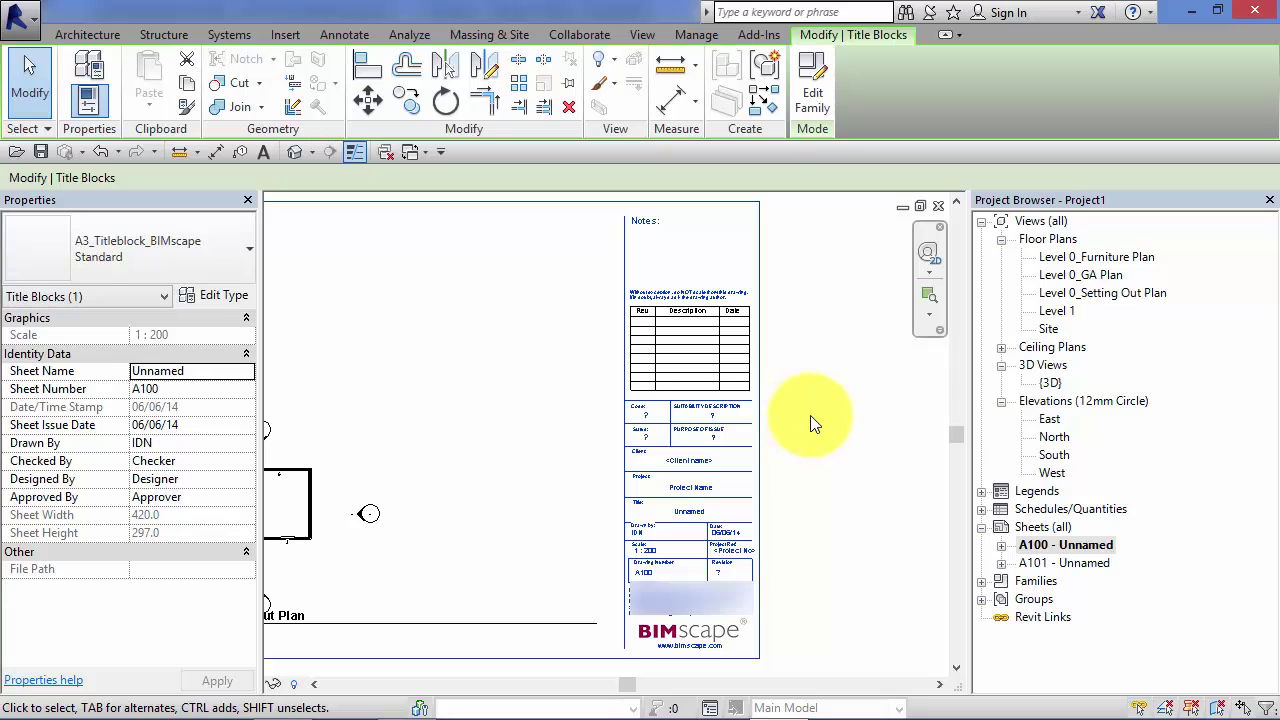
{"action": "scroll", "coordinate": [822, 492], "scroll_direction": "up", "scroll_amount": 2}
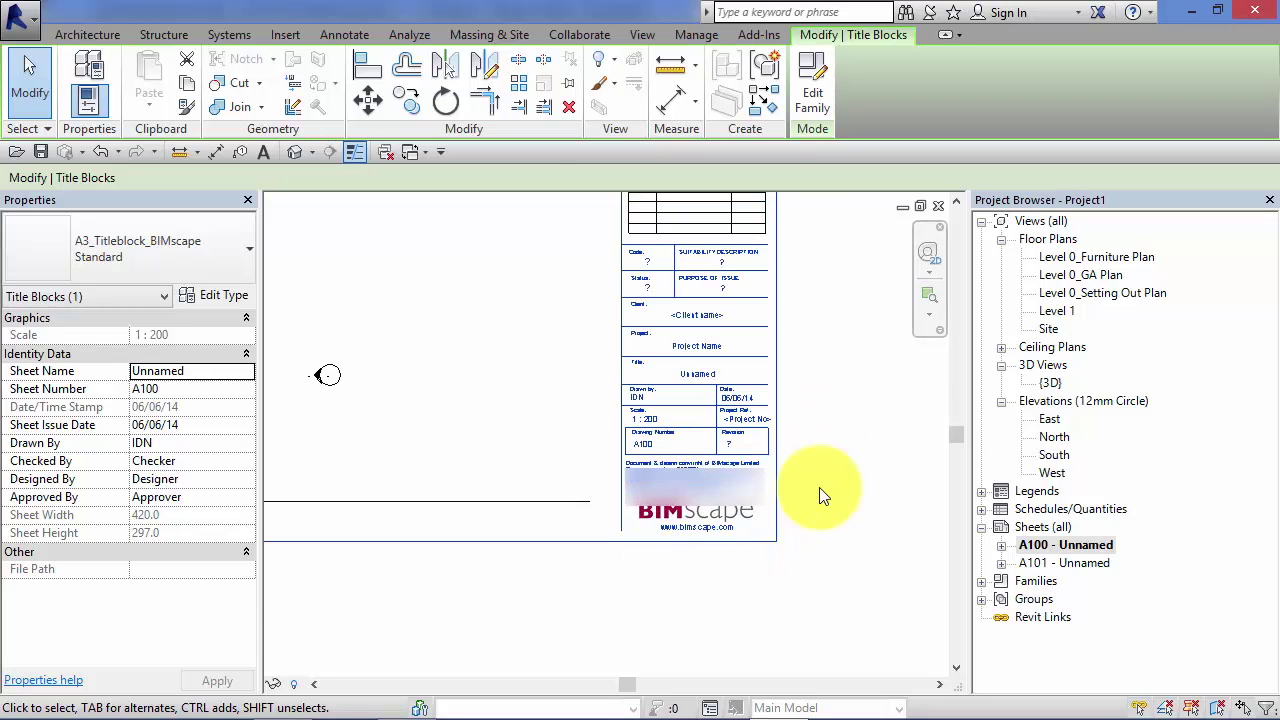
{"action": "scroll", "coordinate": [819, 487], "scroll_direction": "up", "scroll_amount": 1}
{"action": "middle_click_drag", "start_coordinate": [846, 508], "coordinate": [839, 598]}
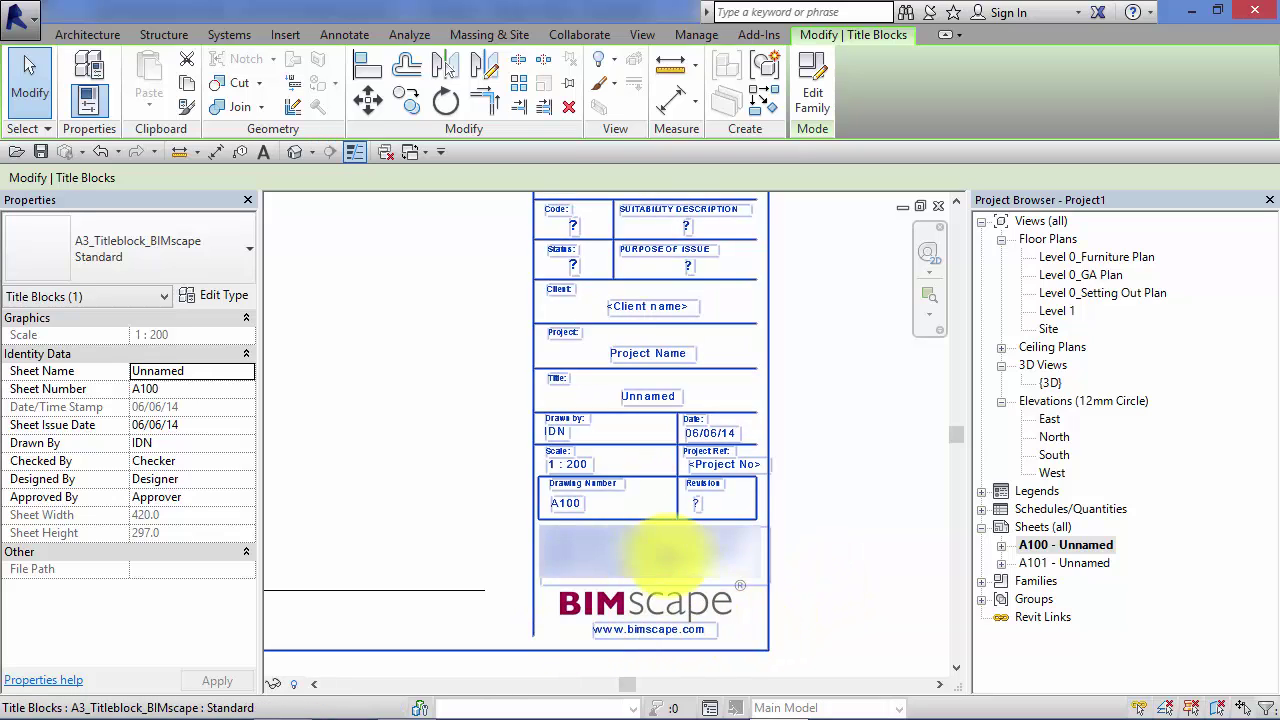
{"action": "middle_click_drag", "start_coordinate": [900, 521], "coordinate": [826, 580]}
{"action": "scroll", "coordinate": [826, 580], "scroll_direction": "down", "scroll_amount": 1}
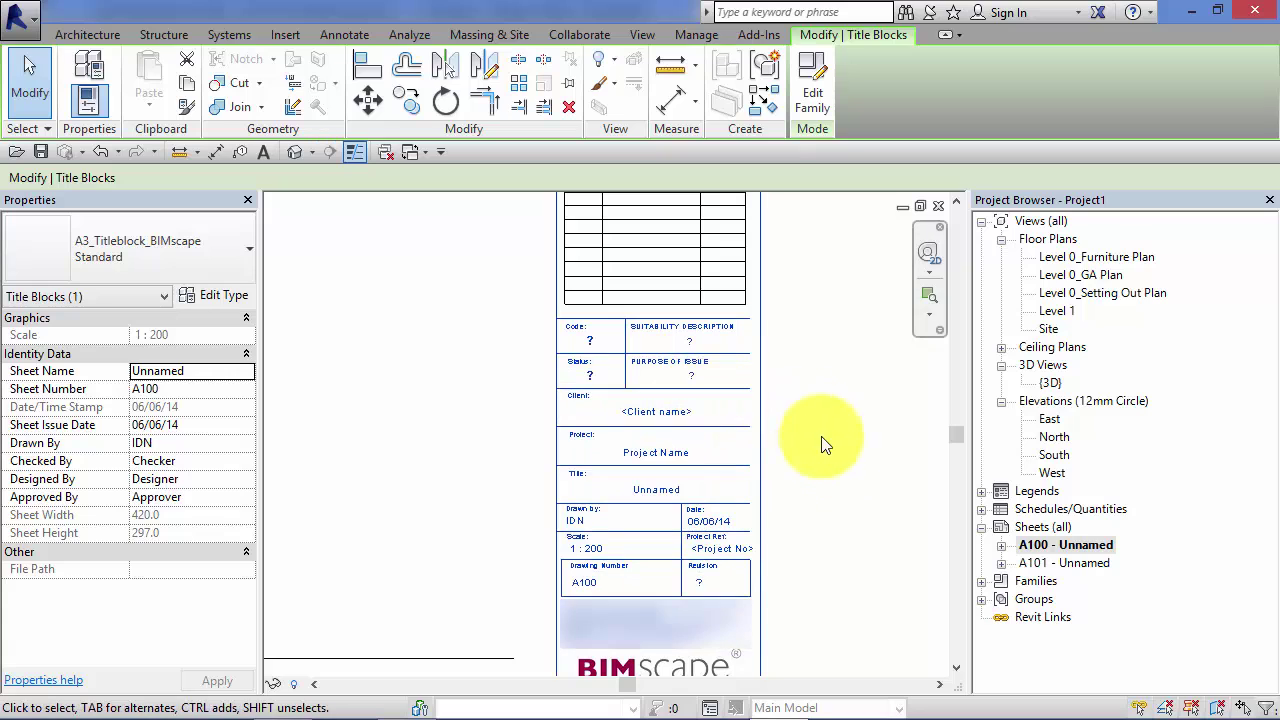
{"action": "middle_click_drag", "start_coordinate": [837, 526], "coordinate": [845, 482]}
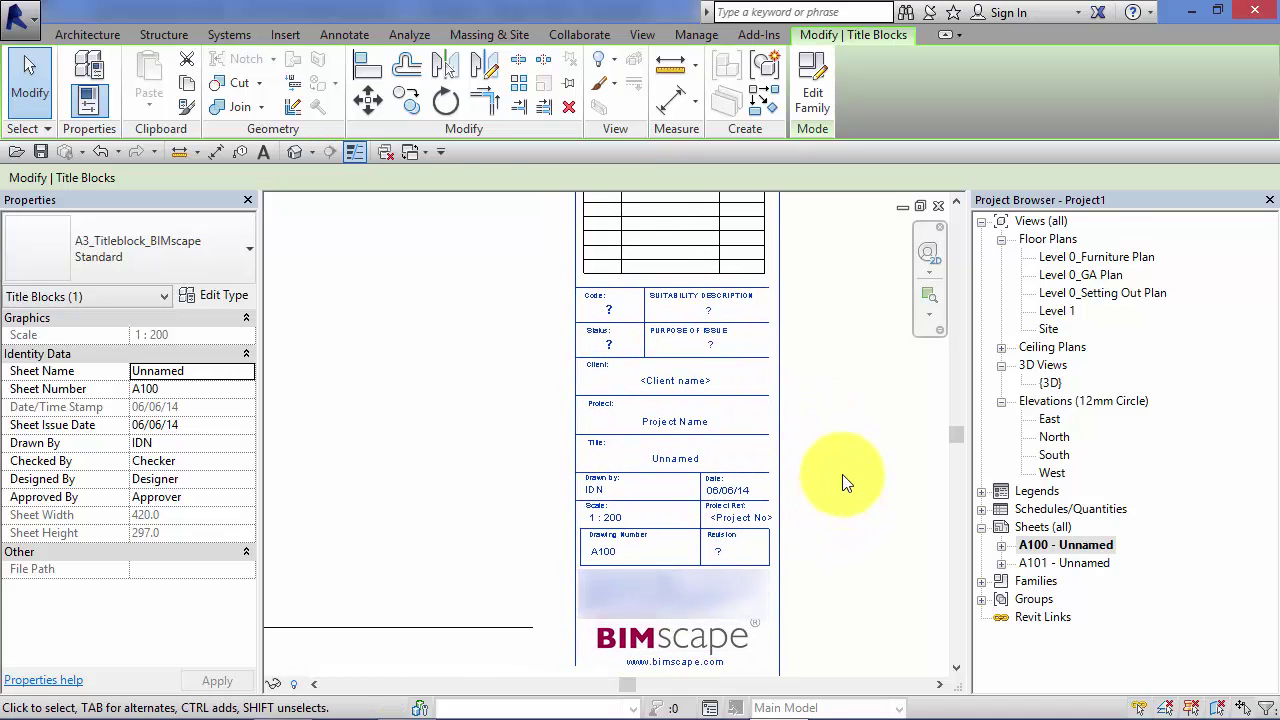
Step: Inspect the Scale field in sheet A100's title block at close range
{"action": "scroll", "coordinate": [731, 529], "scroll_direction": "up", "scroll_amount": 3}
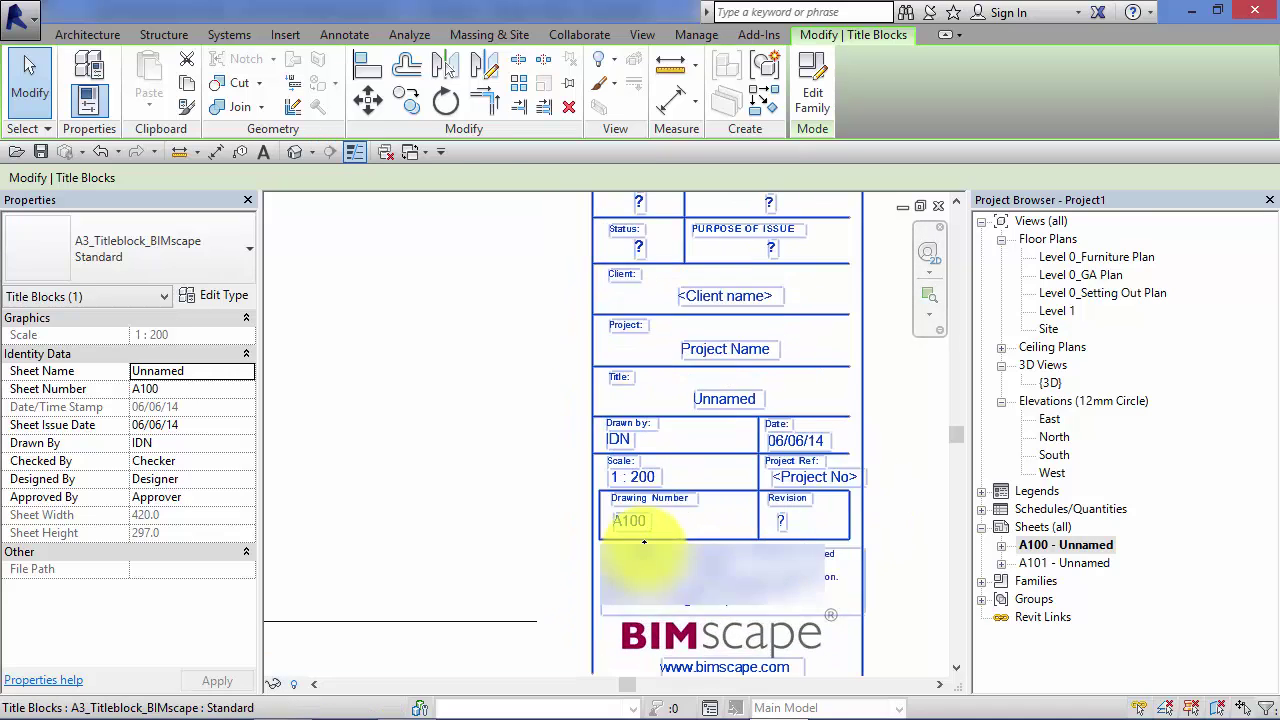
{"action": "scroll", "coordinate": [647, 542], "scroll_direction": "up", "scroll_amount": 2}
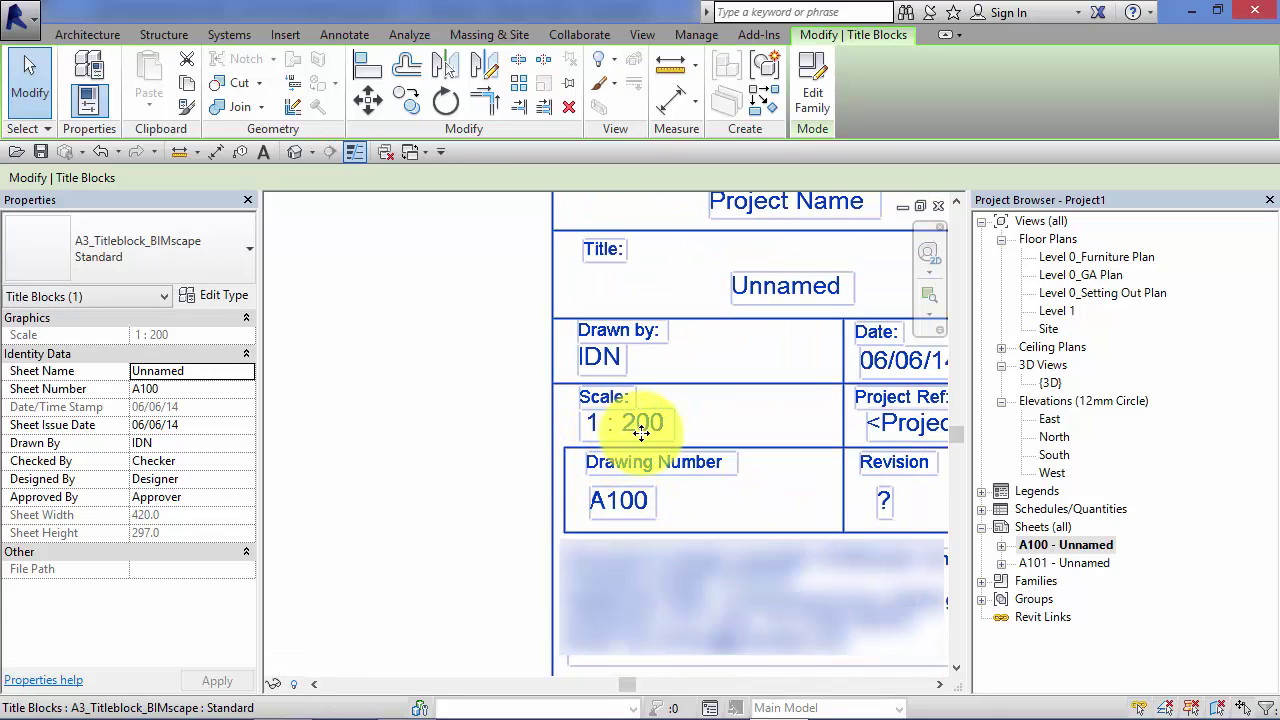
{"action": "scroll", "coordinate": [678, 444], "scroll_direction": "down", "scroll_amount": 1}
{"action": "scroll", "coordinate": [678, 450], "scroll_direction": "down", "scroll_amount": 1}
{"action": "scroll", "coordinate": [514, 491], "scroll_direction": "up", "scroll_amount": 1}
Step: Inspect the scale under the Level 0_Setting Out Plan view title for comparison with the title block
{"action": "middle_click_drag", "start_coordinate": [514, 491], "coordinate": [697, 511]}
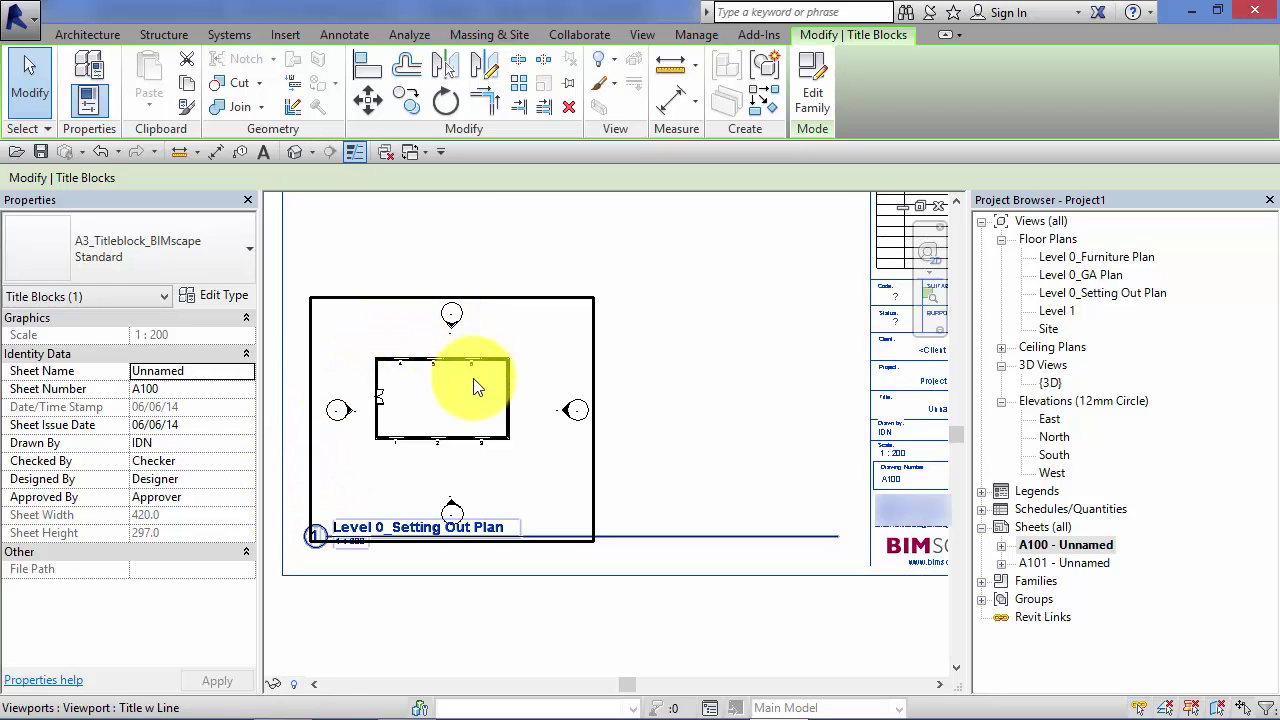
{"action": "middle_click_drag", "start_coordinate": [477, 388], "coordinate": [471, 506]}
{"action": "scroll", "coordinate": [471, 506], "scroll_direction": "down", "scroll_amount": 1}
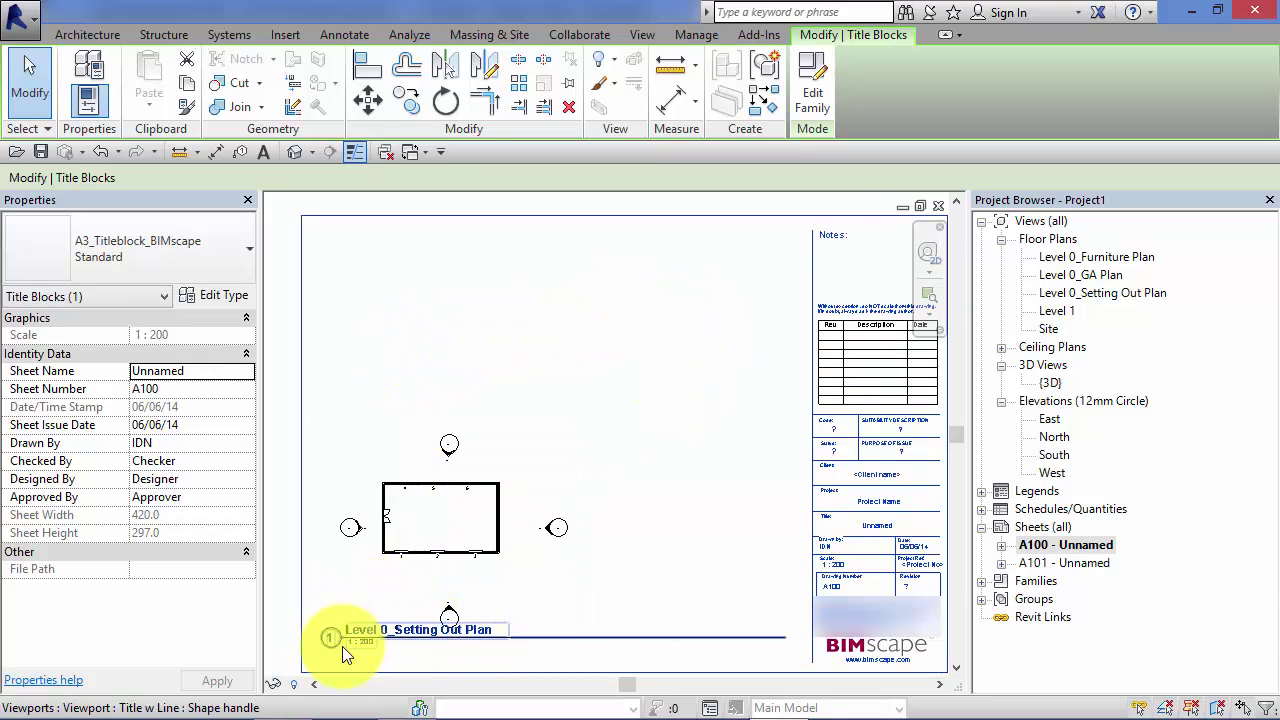
{"action": "scroll", "coordinate": [354, 652], "scroll_direction": "up", "scroll_amount": 2}
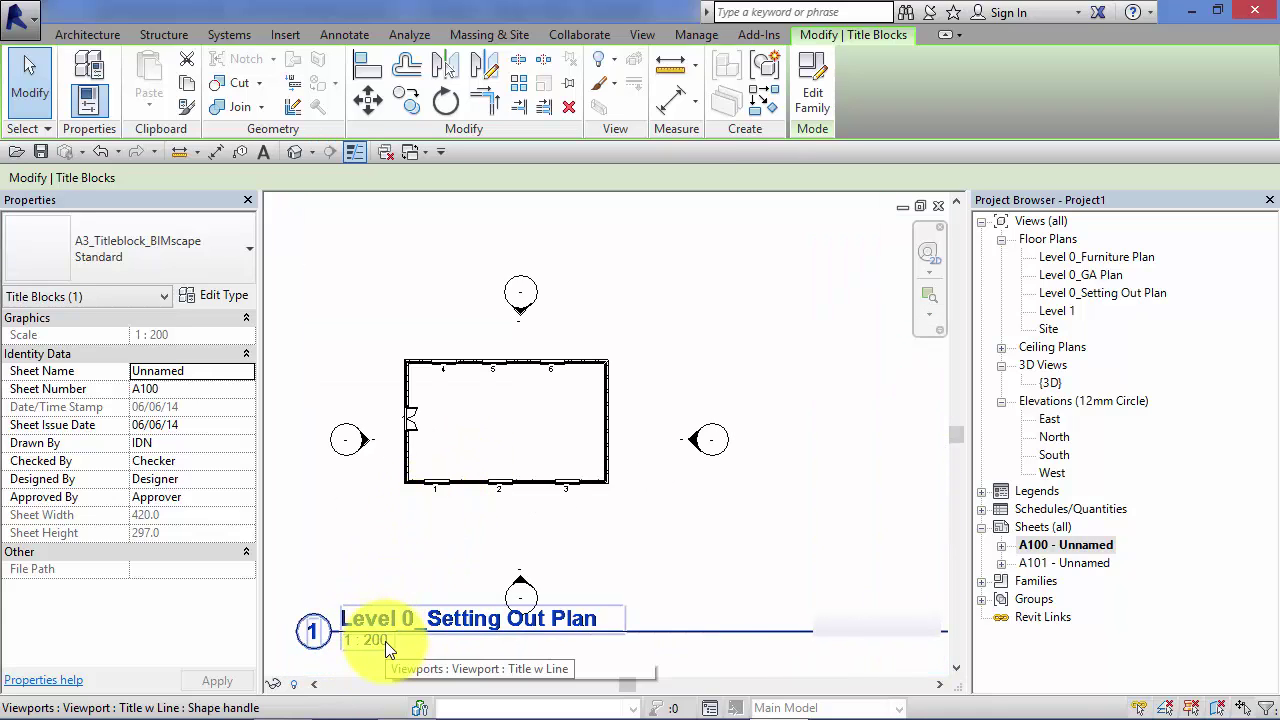
{"action": "scroll", "coordinate": [405, 622], "scroll_direction": "down", "scroll_amount": 2}
{"action": "scroll", "coordinate": [740, 545], "scroll_direction": "down", "scroll_amount": 2}
{"action": "middle_click_drag", "start_coordinate": [743, 551], "coordinate": [731, 557]}
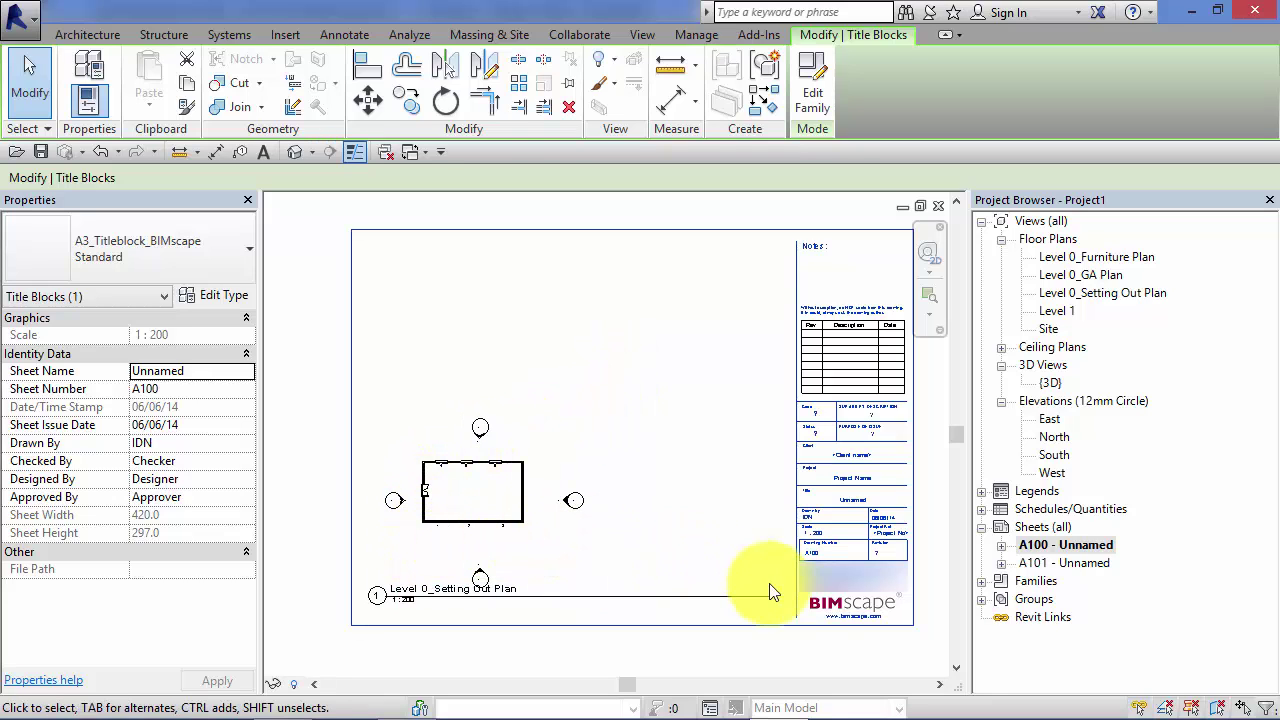
Step: Recheck the title block's Scale entry against the single plan placed on sheet A100
{"action": "scroll", "coordinate": [885, 595], "scroll_direction": "up", "scroll_amount": 3}
{"action": "scroll", "coordinate": [885, 595], "scroll_direction": "up", "scroll_amount": 2}
{"action": "middle_click_drag", "start_coordinate": [857, 643], "coordinate": [723, 526]}
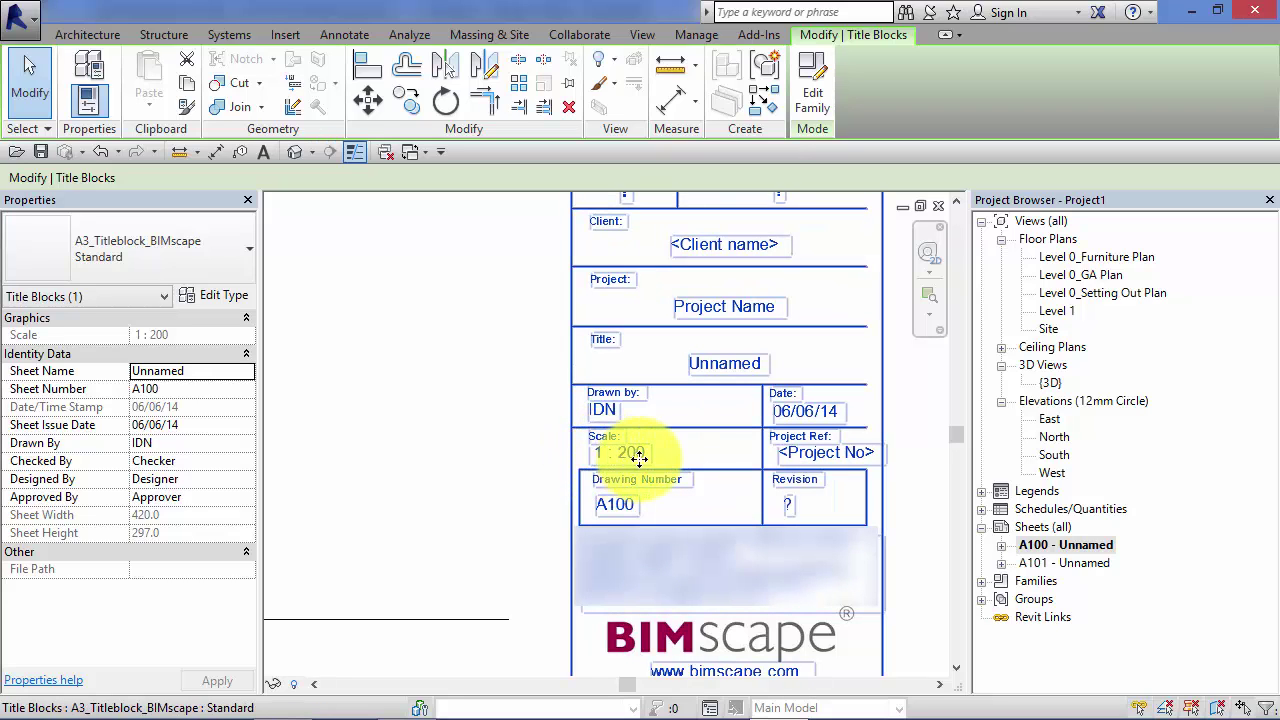
{"action": "scroll", "coordinate": [637, 458], "scroll_direction": "down", "scroll_amount": 3}
{"action": "scroll", "coordinate": [637, 462], "scroll_direction": "down", "scroll_amount": 3}
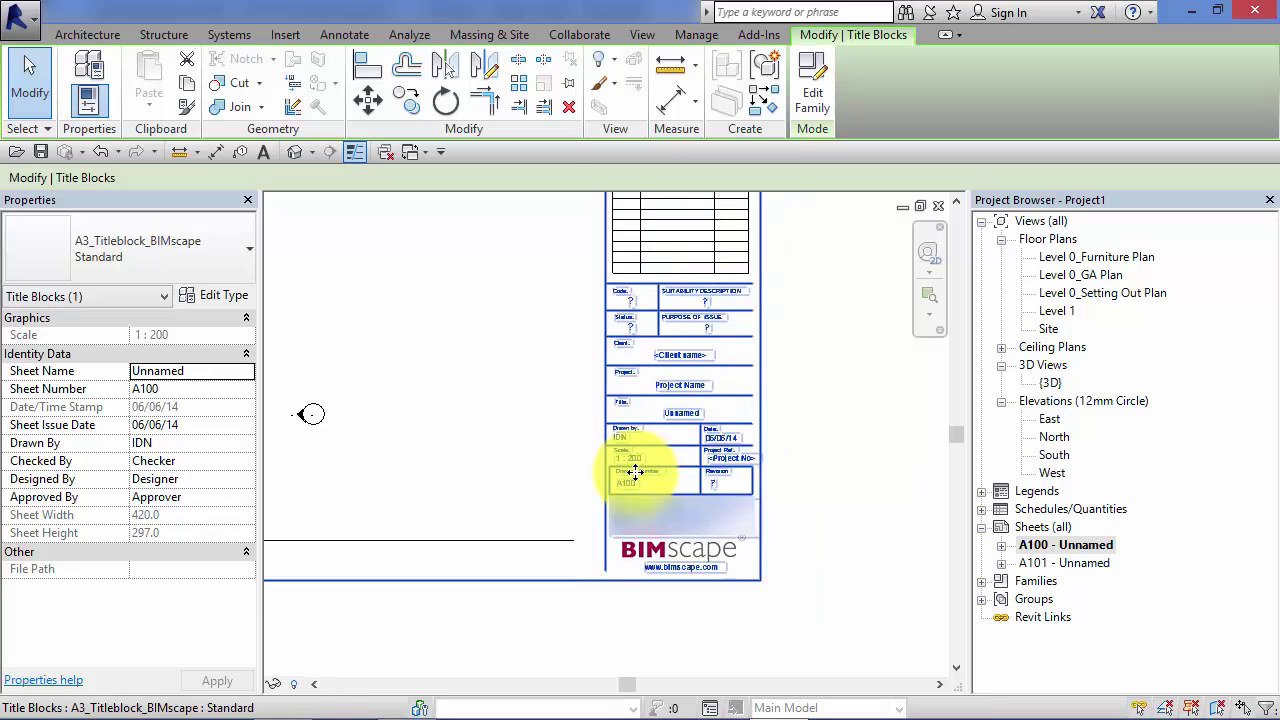
{"action": "mouse_move", "coordinate": [766, 528]}
{"action": "middle_mouse_down"}
{"action": "mouse_move", "coordinate": [786, 571]}
{"action": "mouse_move", "coordinate": [771, 551]}
{"action": "middle_mouse_up"}
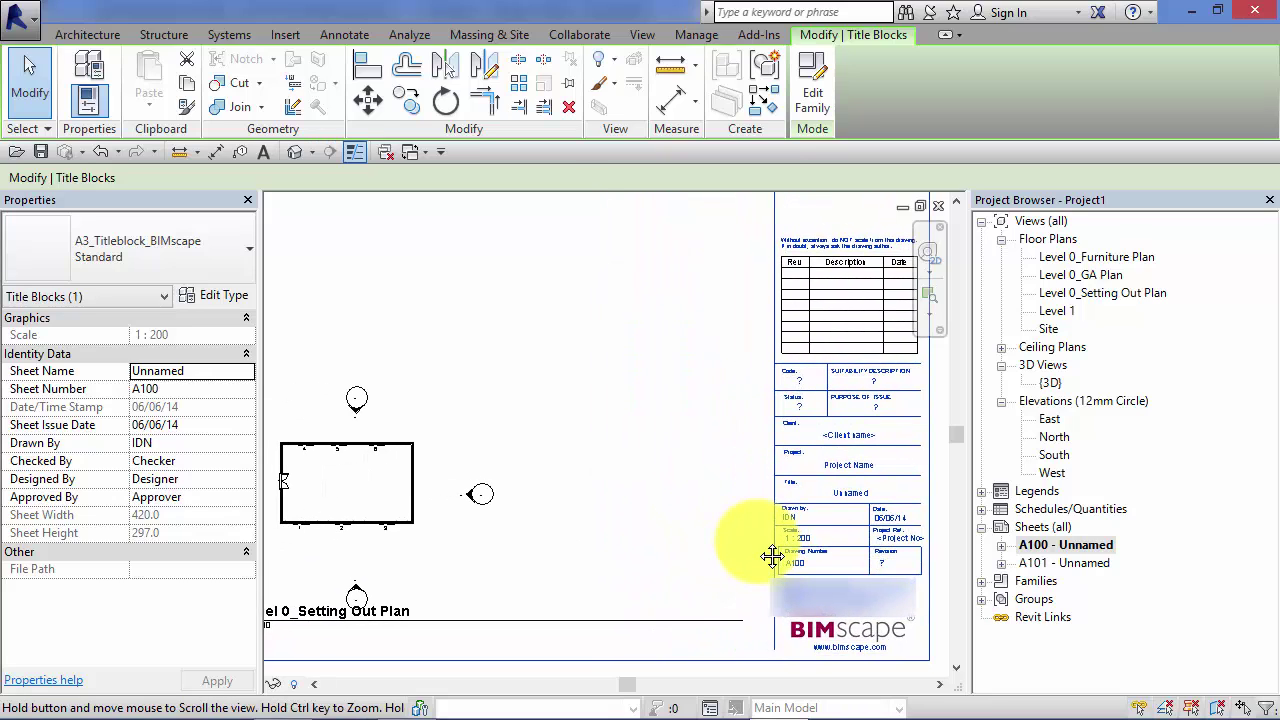
{"action": "middle_click_drag", "start_coordinate": [646, 549], "coordinate": [651, 563]}
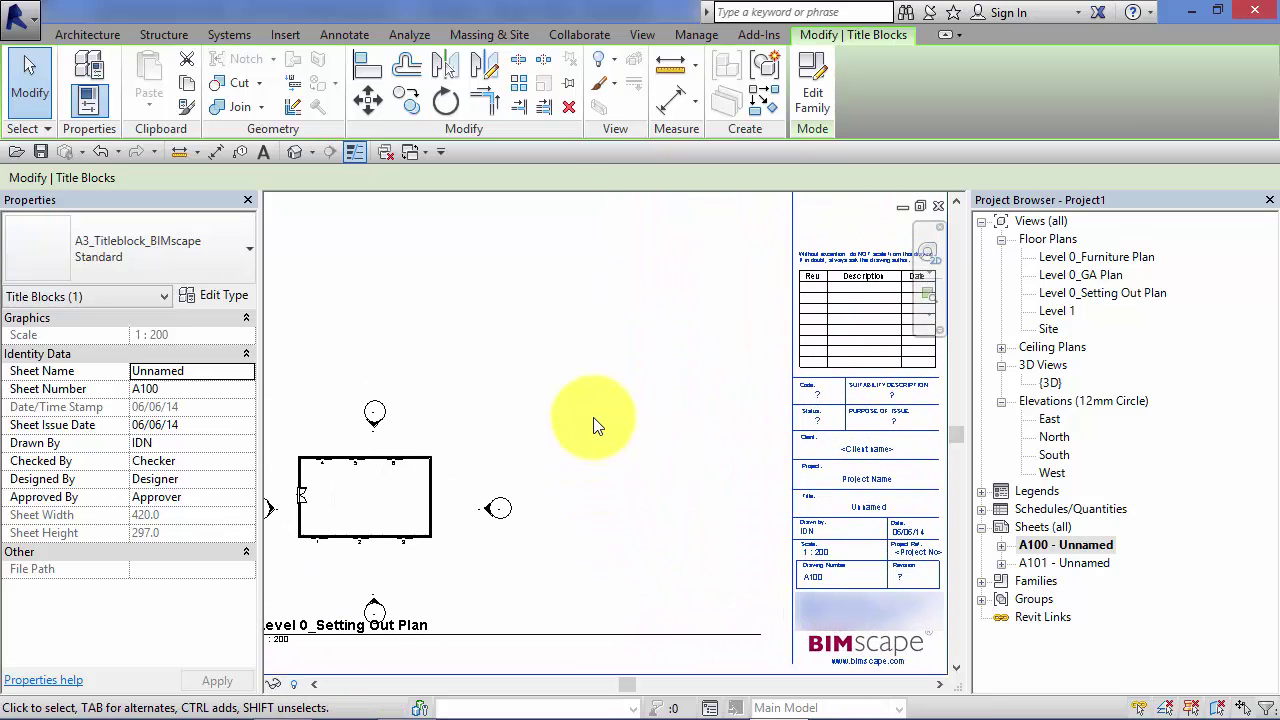
Step: Place the North elevation on sheet A100 above the Level 0_Setting Out Plan
{"action": "scroll", "coordinate": [624, 443], "scroll_direction": "down", "scroll_amount": 2}
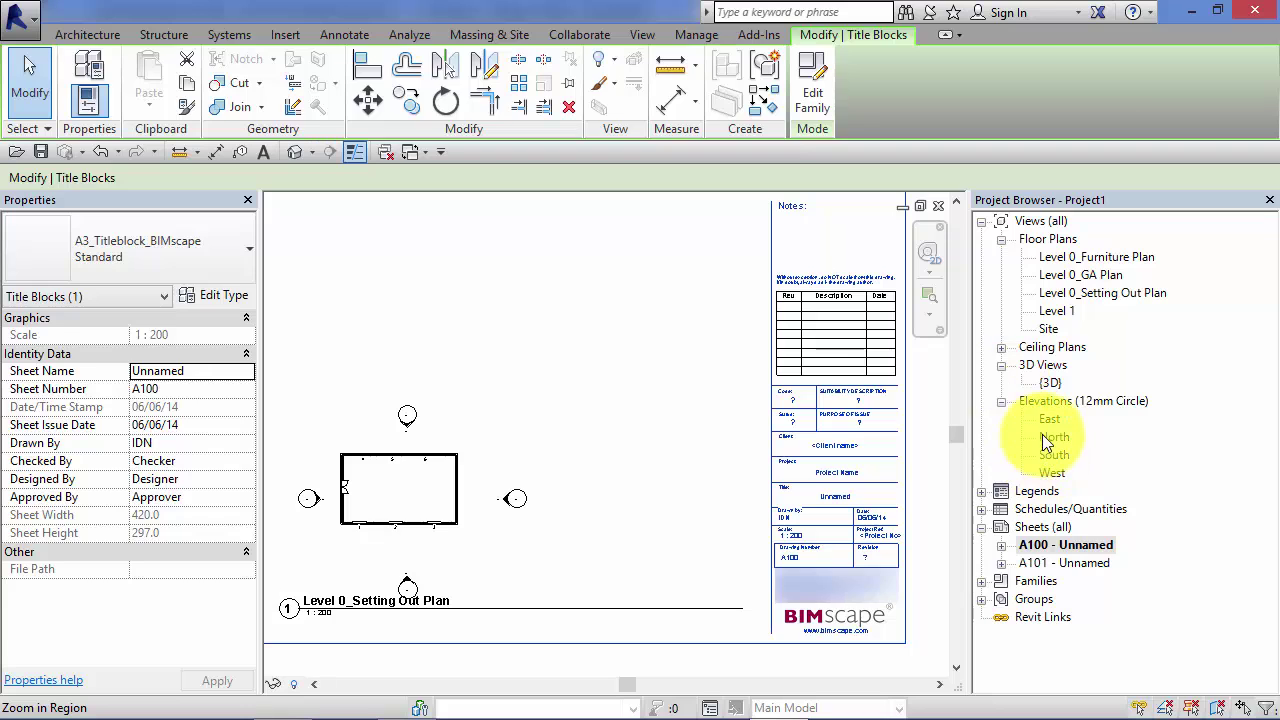
{"action": "left_click_drag", "start_coordinate": [1052, 437], "coordinate": [491, 297]}
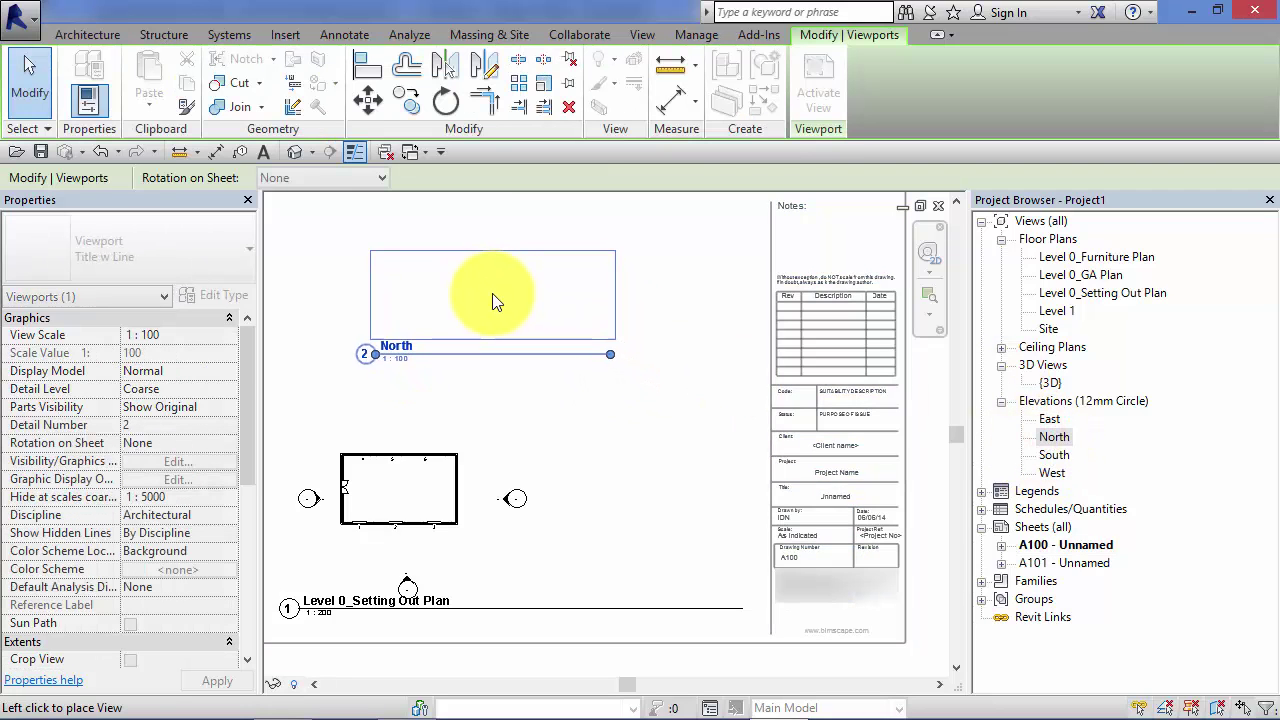
{"action": "left_click", "coordinate": [466, 283]}
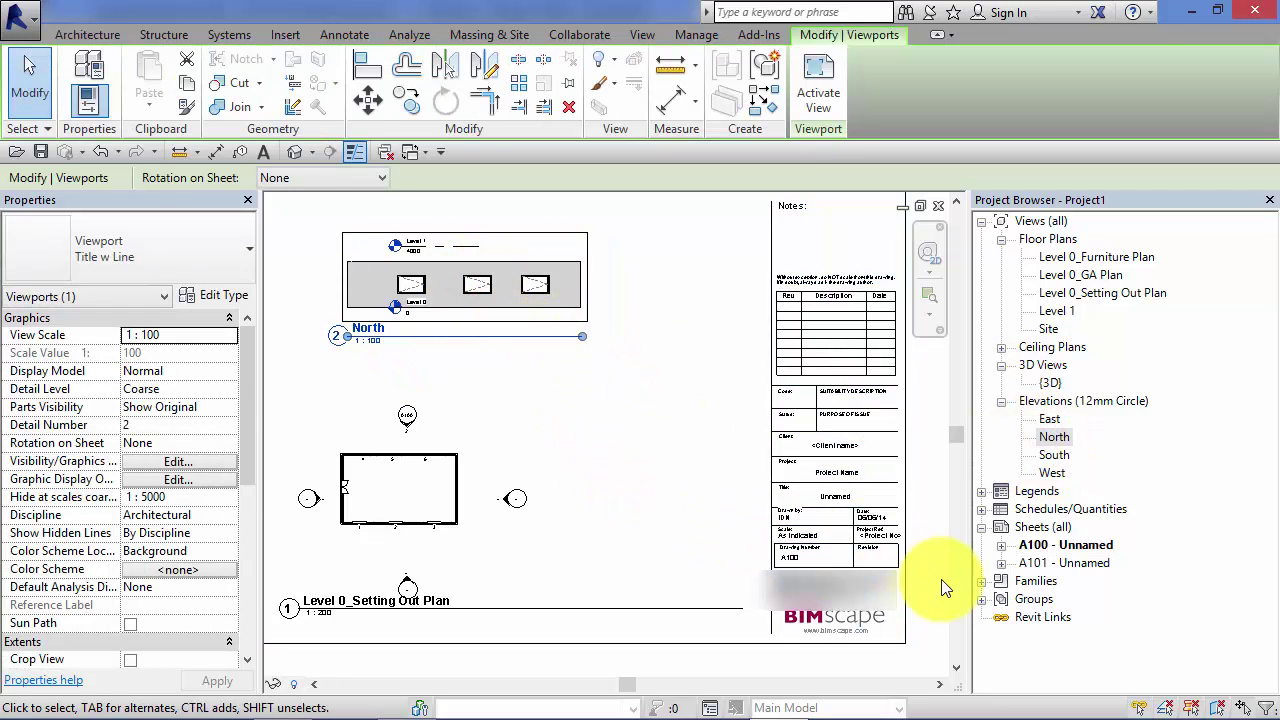
Step: Compare the title block's Scale entry with the individual scales in the North and Level 0_Setting Out Plan view titles
{"action": "scroll", "coordinate": [896, 556], "scroll_direction": "up", "scroll_amount": 5}
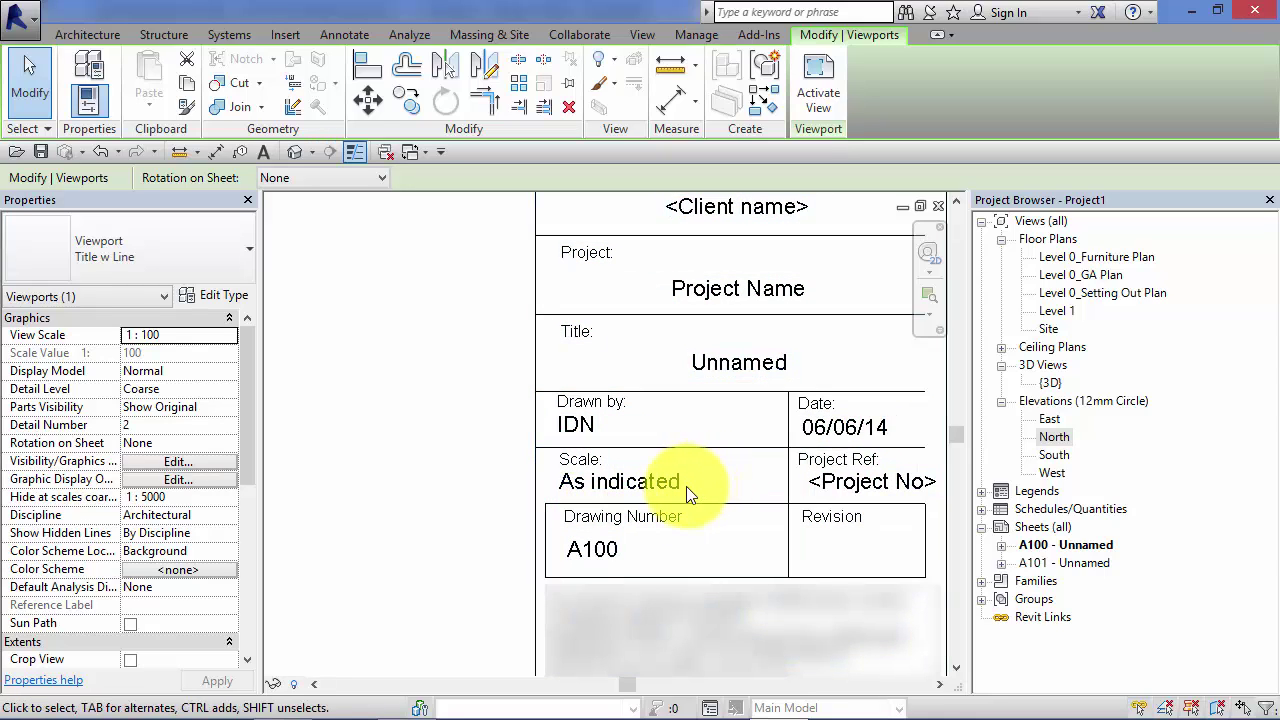
{"action": "scroll", "coordinate": [644, 489], "scroll_direction": "down", "scroll_amount": 1}
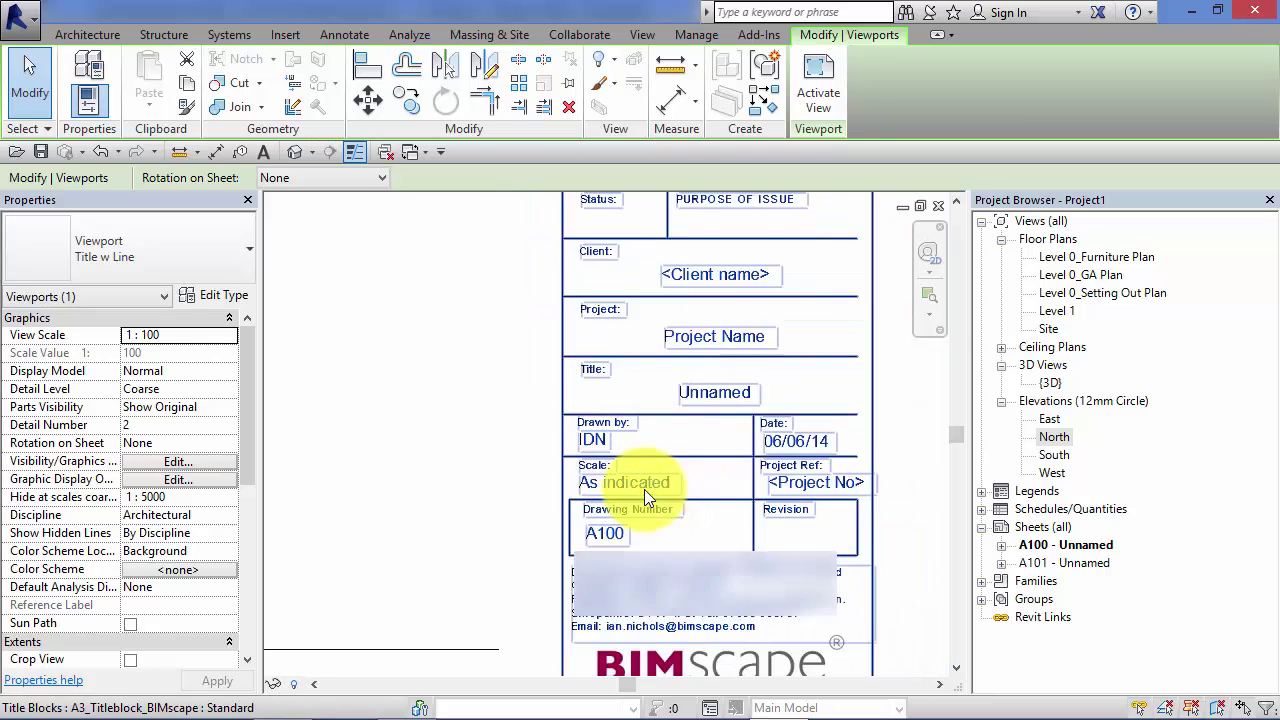
{"action": "scroll", "coordinate": [644, 489], "scroll_direction": "down", "scroll_amount": 2}
{"action": "middle_click_drag", "start_coordinate": [503, 509], "coordinate": [680, 580]}
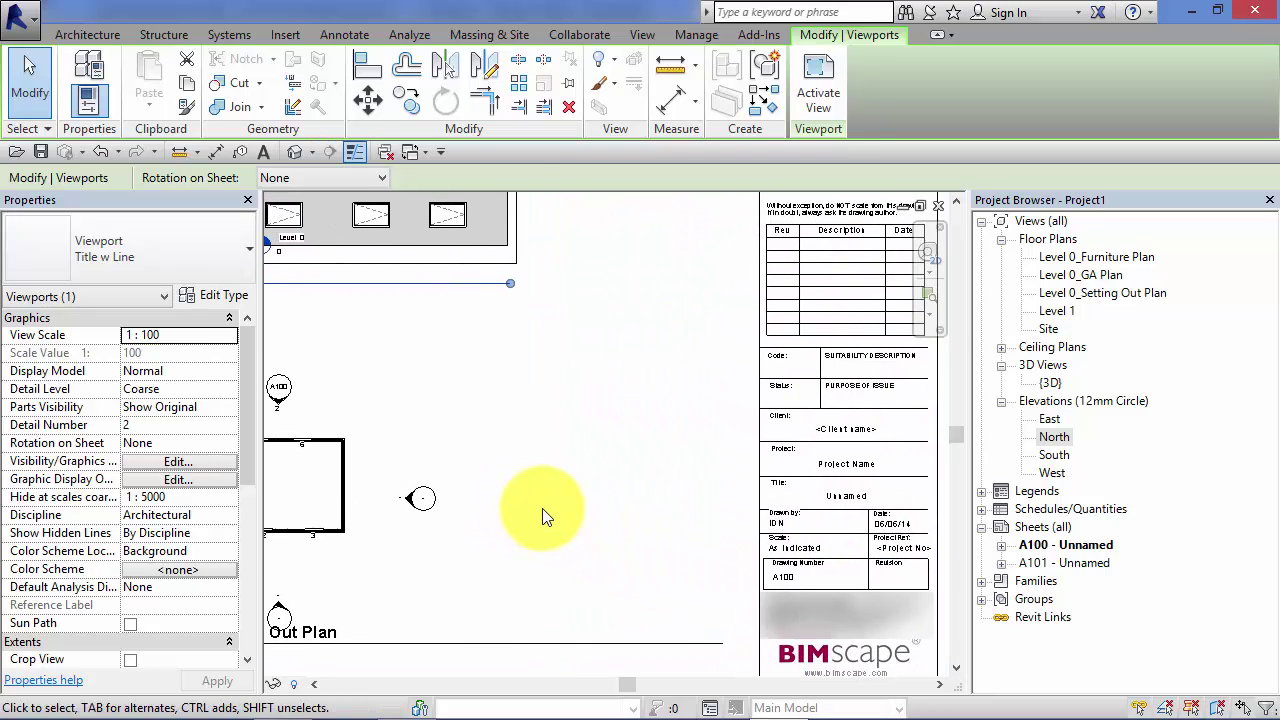
{"action": "middle_click_drag", "start_coordinate": [543, 510], "coordinate": [683, 543]}
{"action": "middle_click_drag", "start_coordinate": [600, 500], "coordinate": [663, 478]}
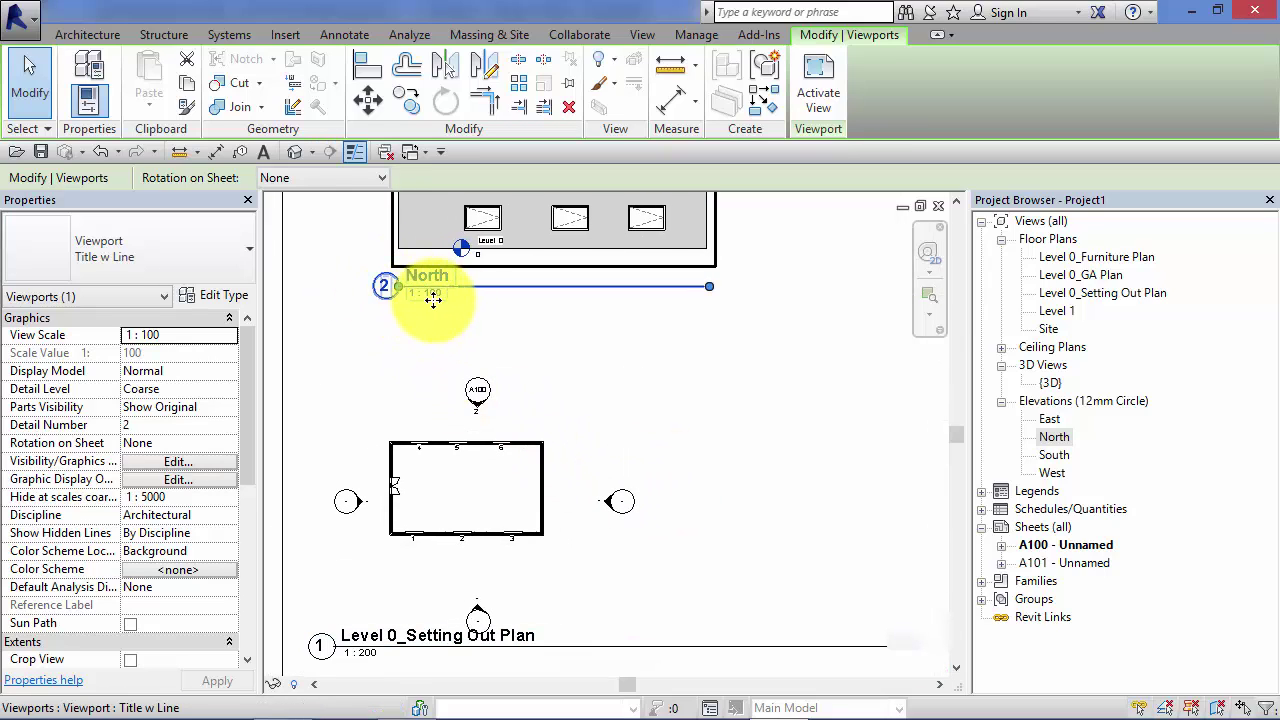
{"action": "left_click", "coordinate": [433, 622]}
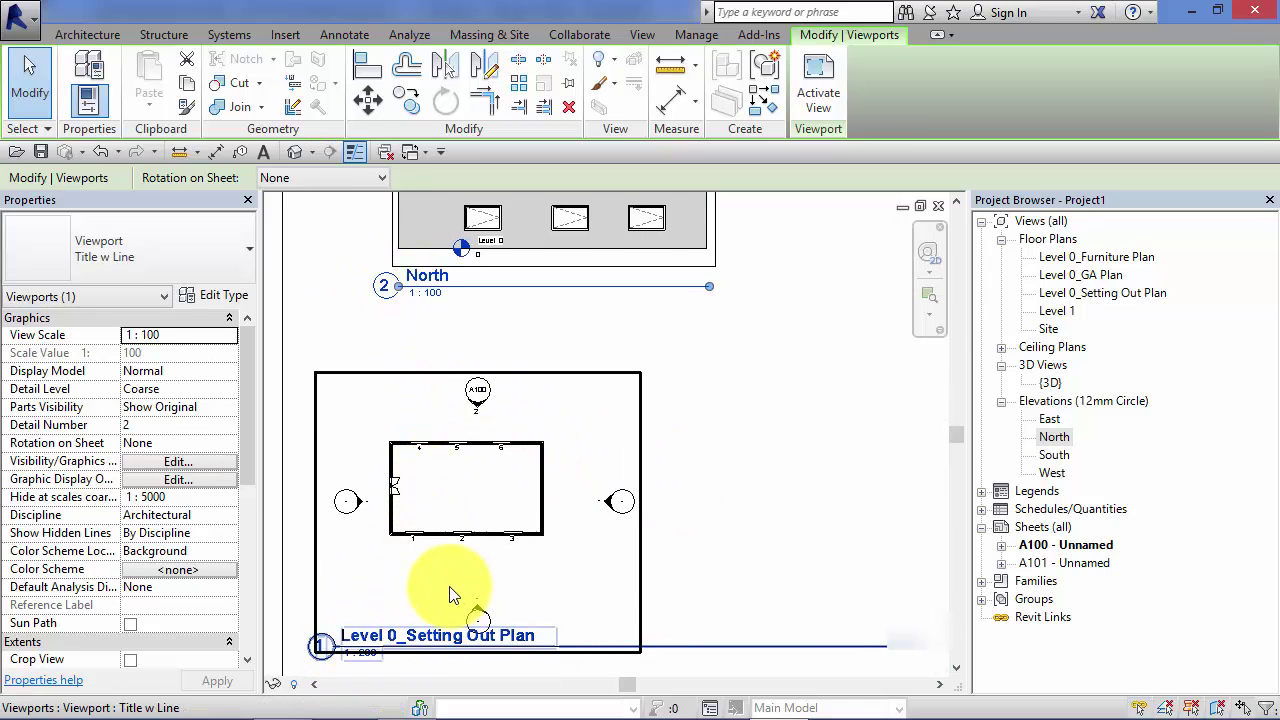
{"action": "left_click", "coordinate": [690, 520]}
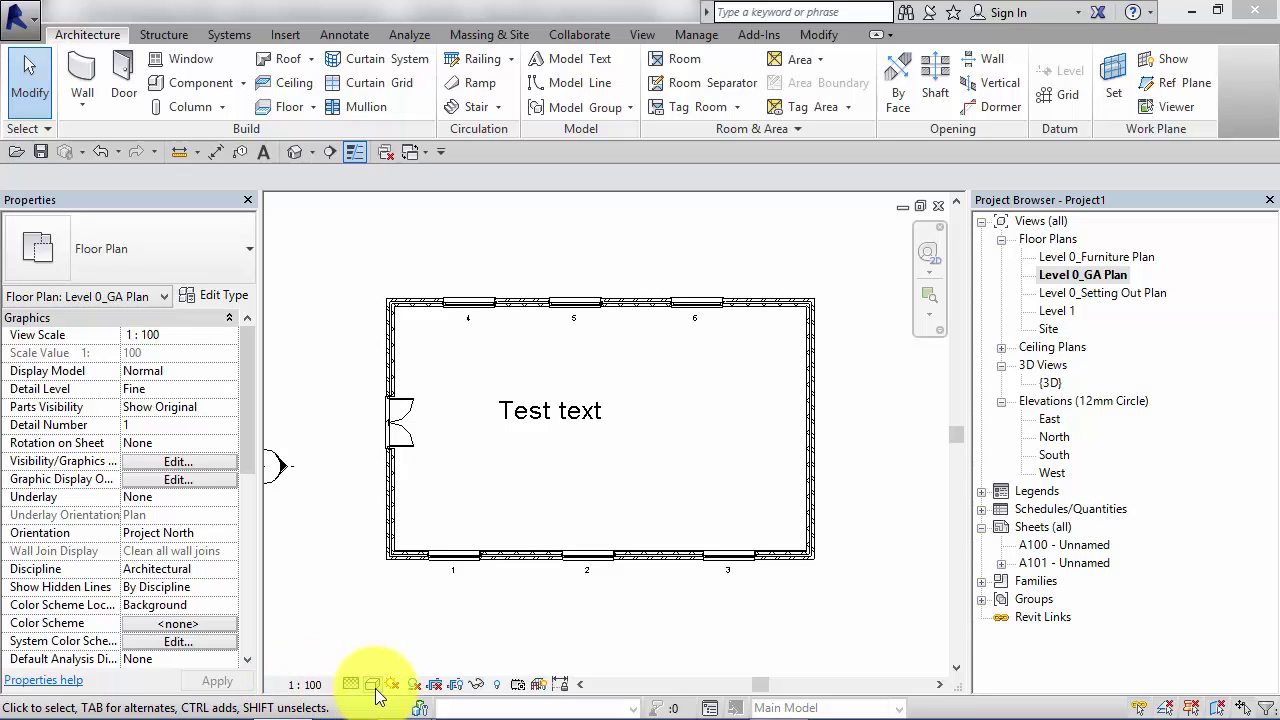
Step: Review the preset view scales available for Level 0_GA Plan without changing its scale
{"action": "left_click", "coordinate": [318, 686]}
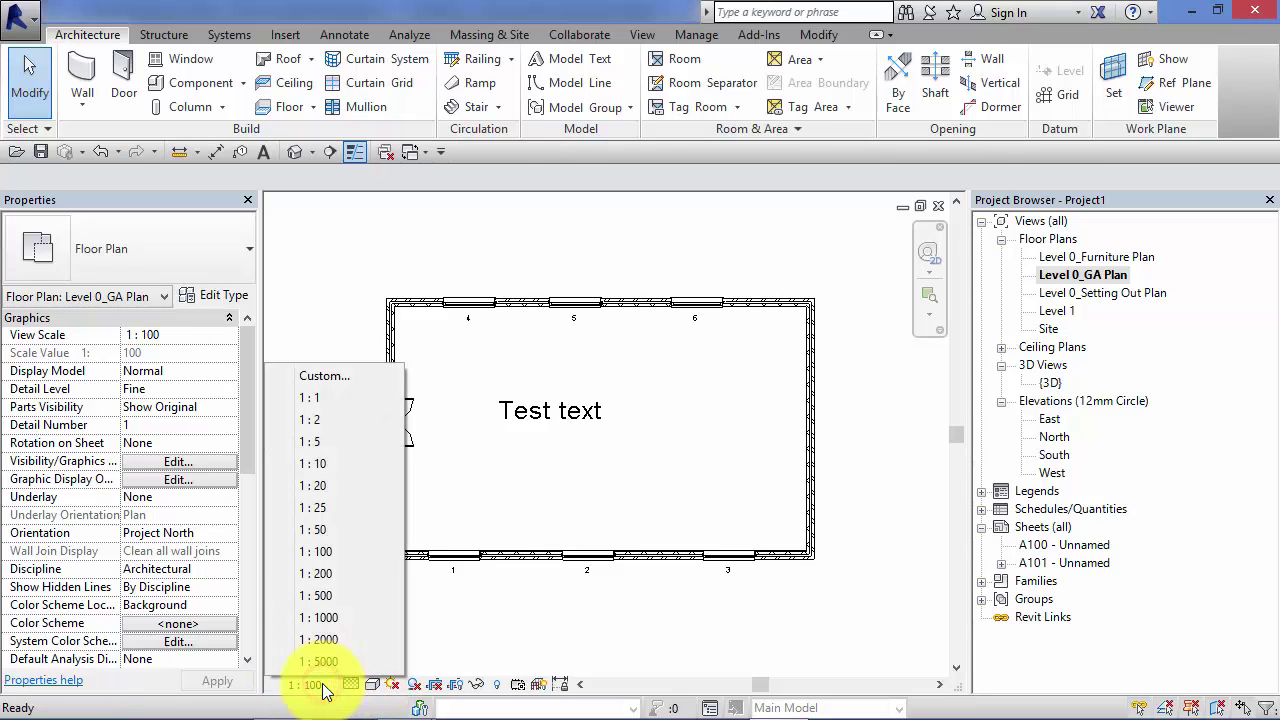
{"action": "left_click", "coordinate": [318, 686]}
{"action": "left_click", "coordinate": [318, 686]}
{"action": "left_click", "coordinate": [314, 234]}
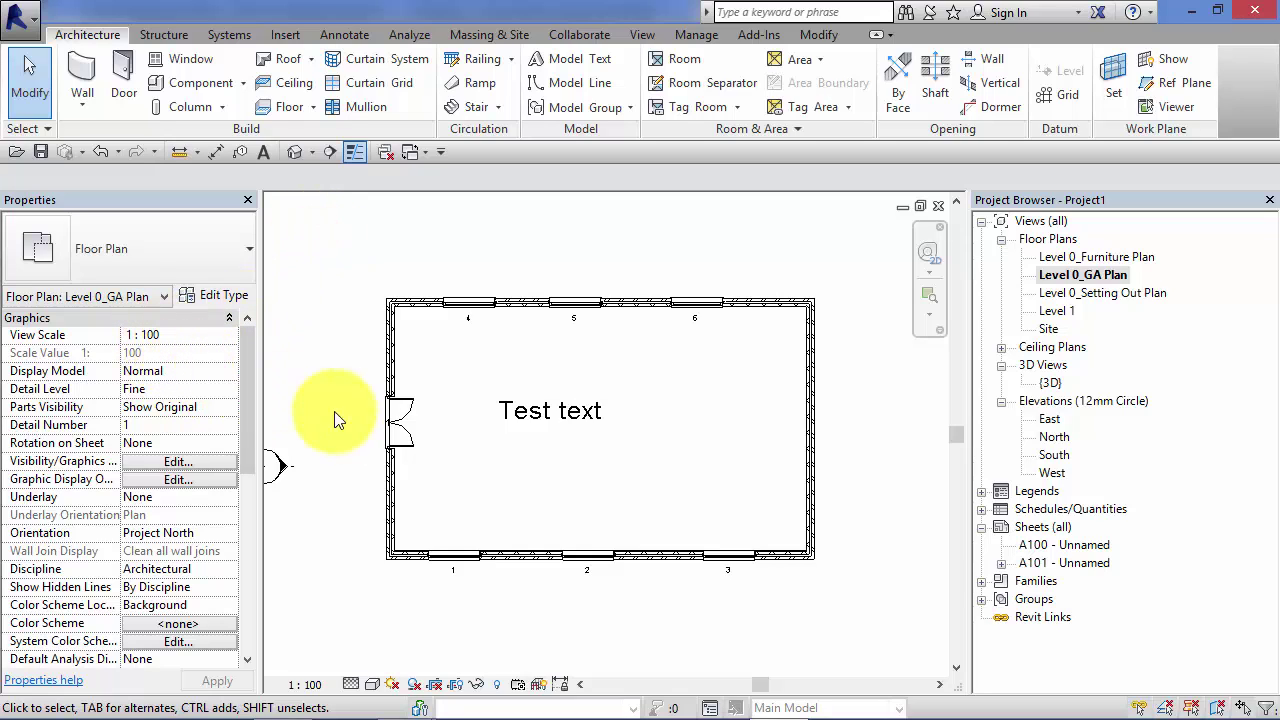
Step: Try to place the Level 0_GA Plan view on sheet A100
{"action": "double_click", "coordinate": [1092, 544]}
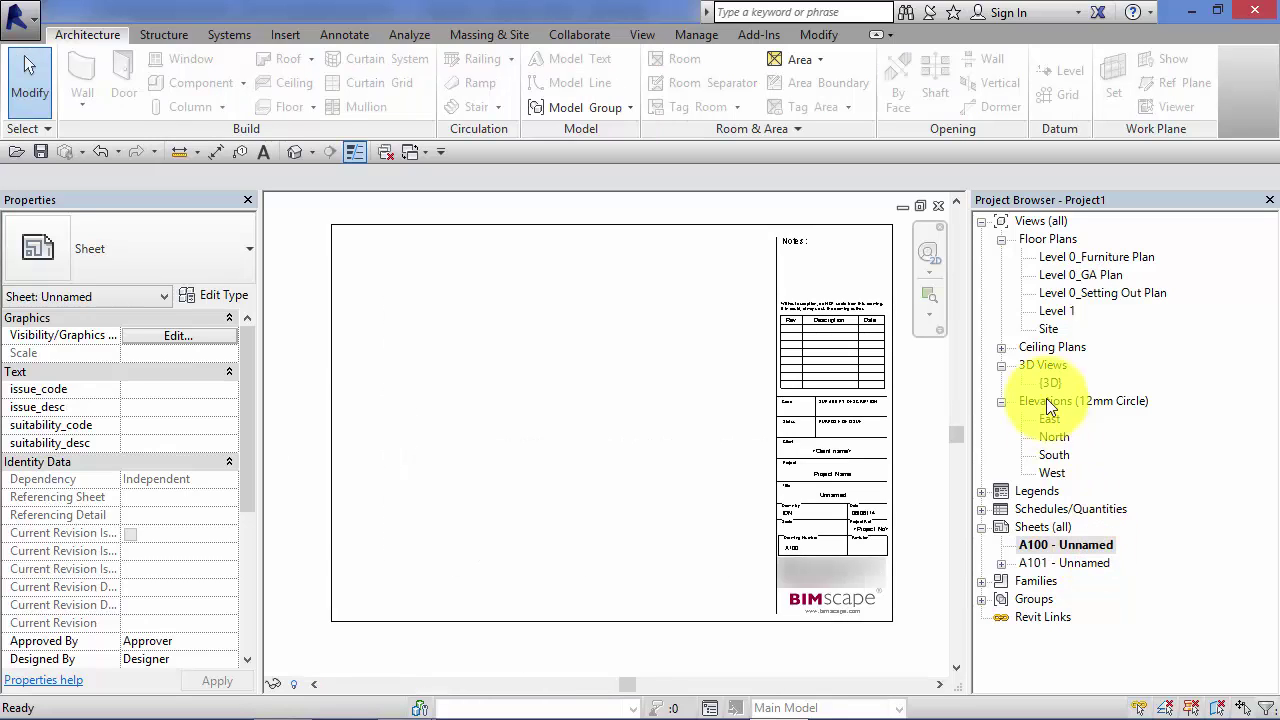
{"action": "left_click", "coordinate": [1101, 276]}
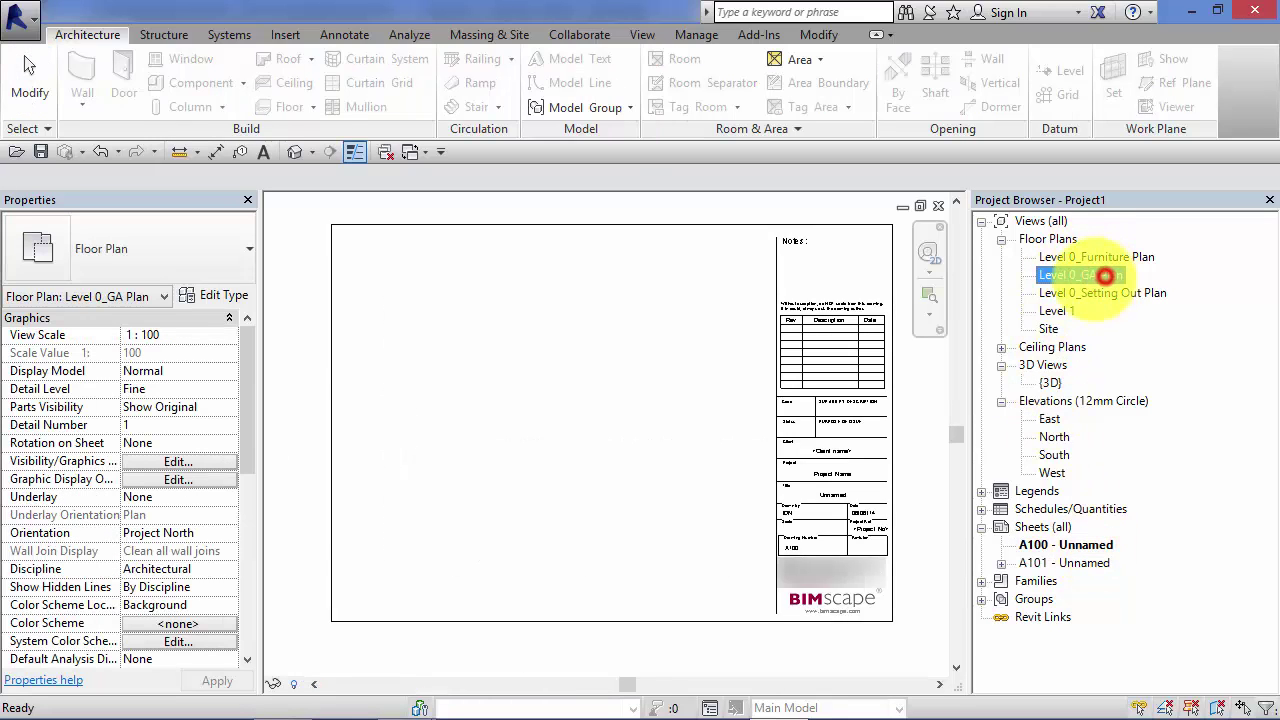
{"action": "left_click_drag", "start_coordinate": [1105, 275], "coordinate": [525, 364]}
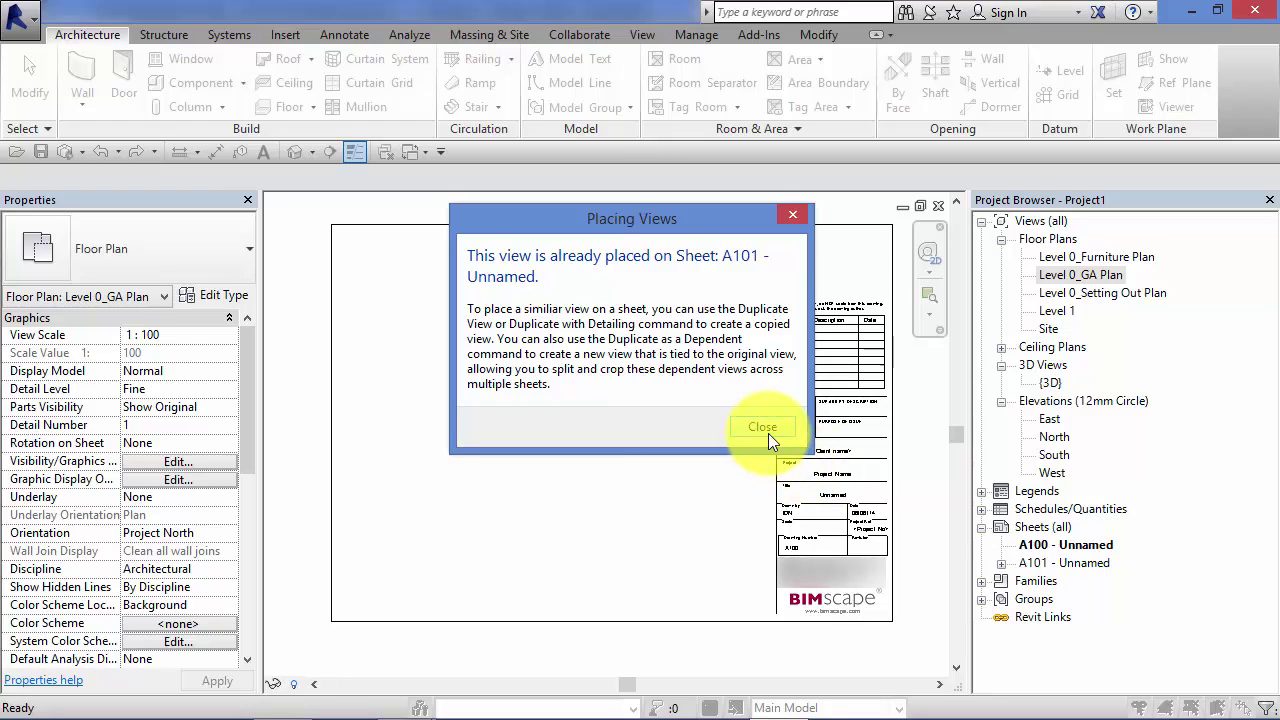
{"action": "left_click", "coordinate": [766, 430]}
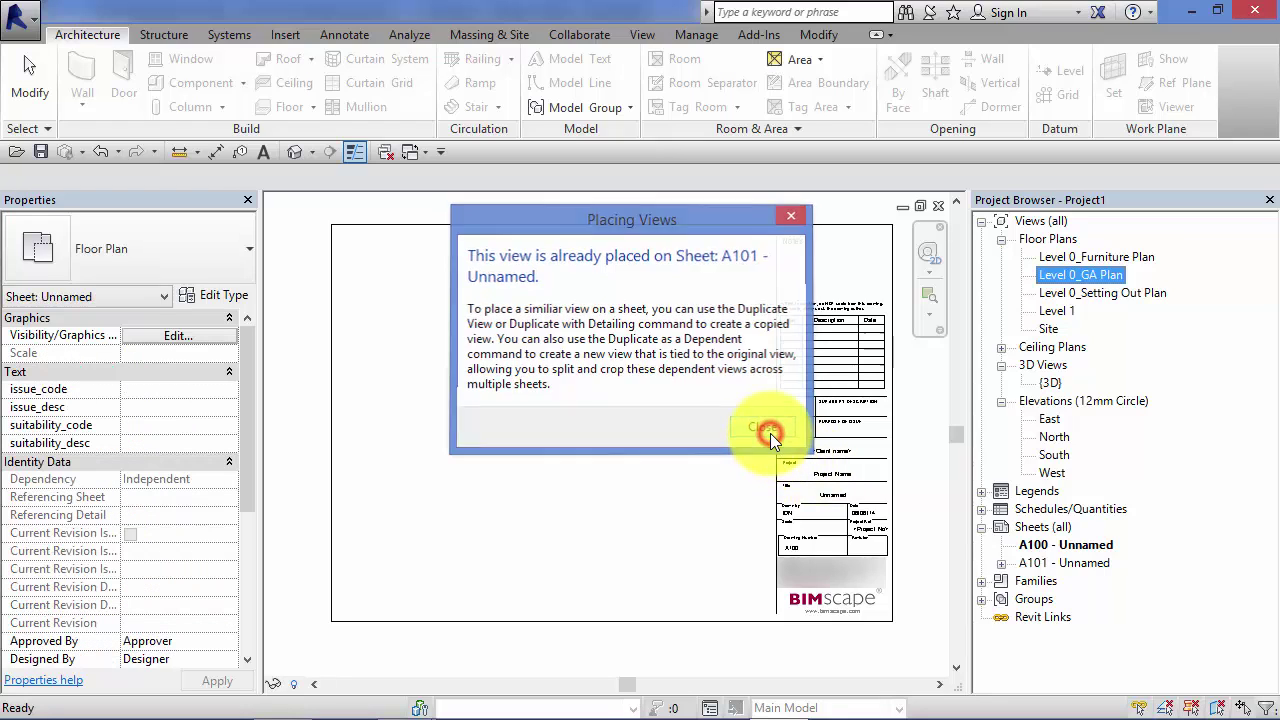
Step: Delete the Level 0_GA Plan viewport from sheet A101
{"action": "double_click", "coordinate": [1050, 565]}
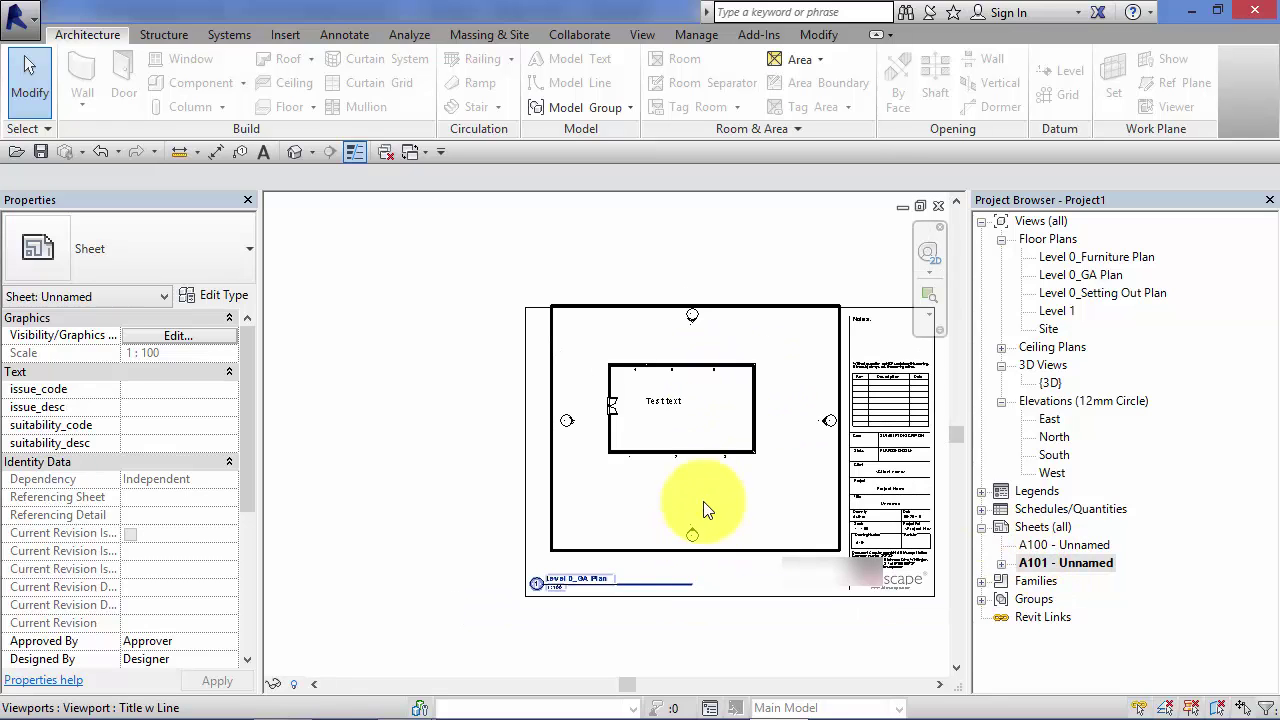
{"action": "middle_click_drag", "start_coordinate": [705, 510], "coordinate": [648, 519]}
{"action": "left_click", "coordinate": [651, 457]}
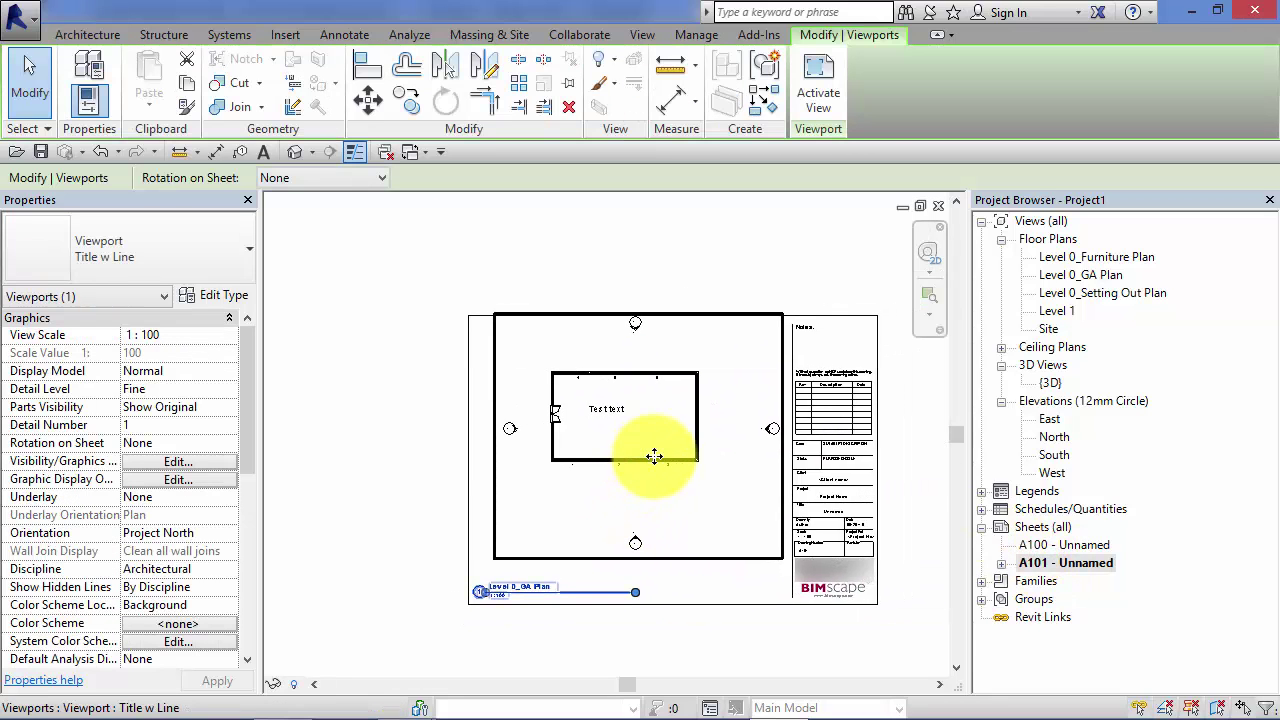
{"action": "key", "text": "Delete"}
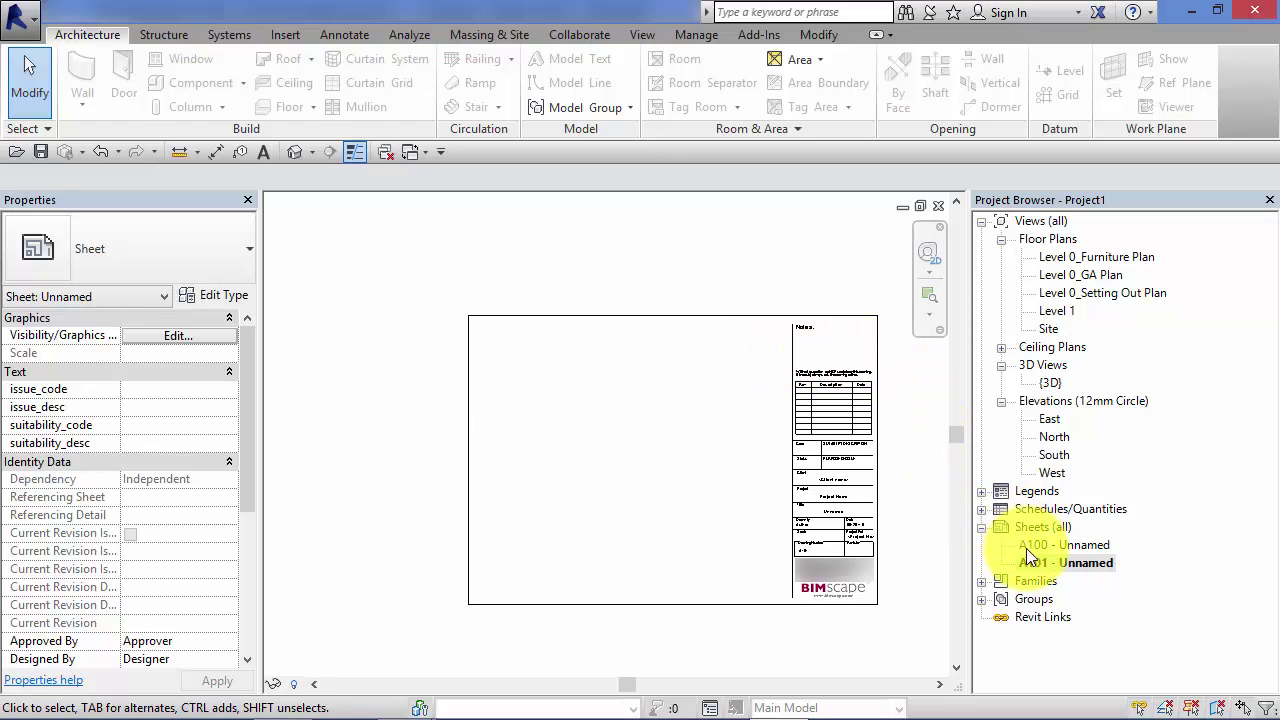
Step: Place the Level 0_GA Plan view on sheet A100 in the drawing area beside the title block
{"action": "double_click", "coordinate": [1083, 544]}
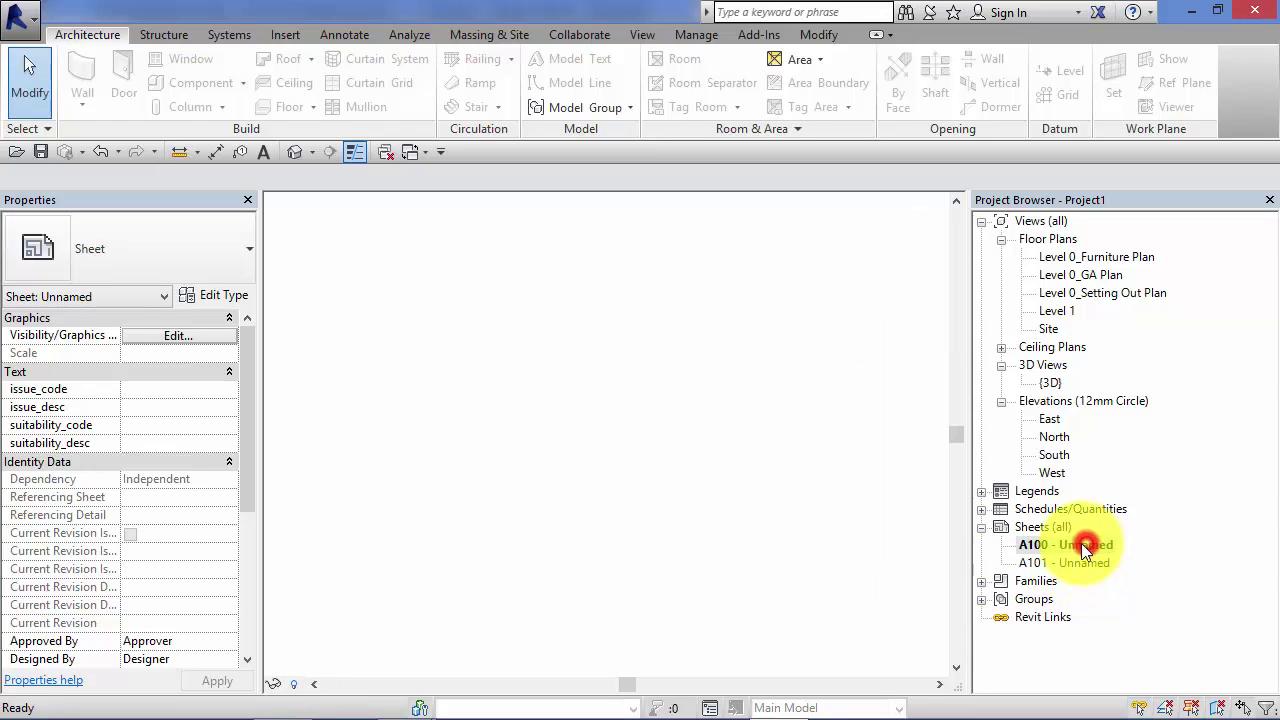
{"action": "left_click", "coordinate": [1086, 276]}
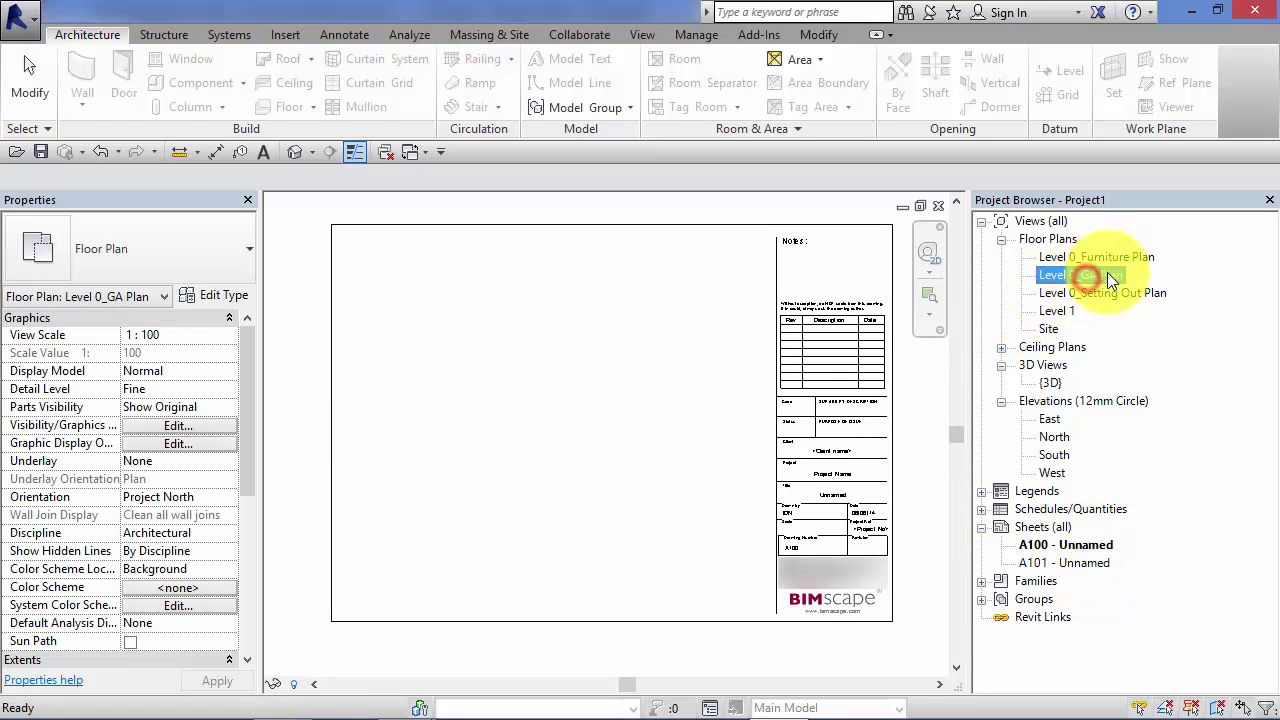
{"action": "left_click", "coordinate": [556, 413]}
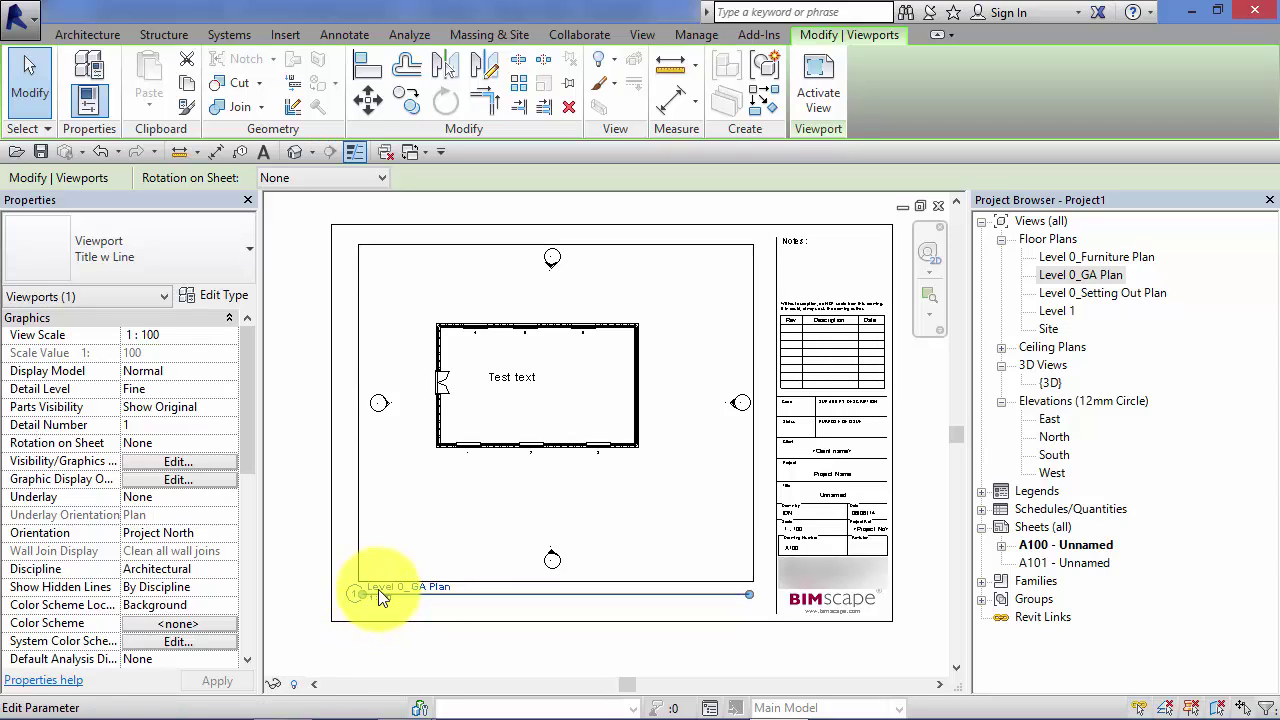
{"action": "left_click", "coordinate": [700, 665]}
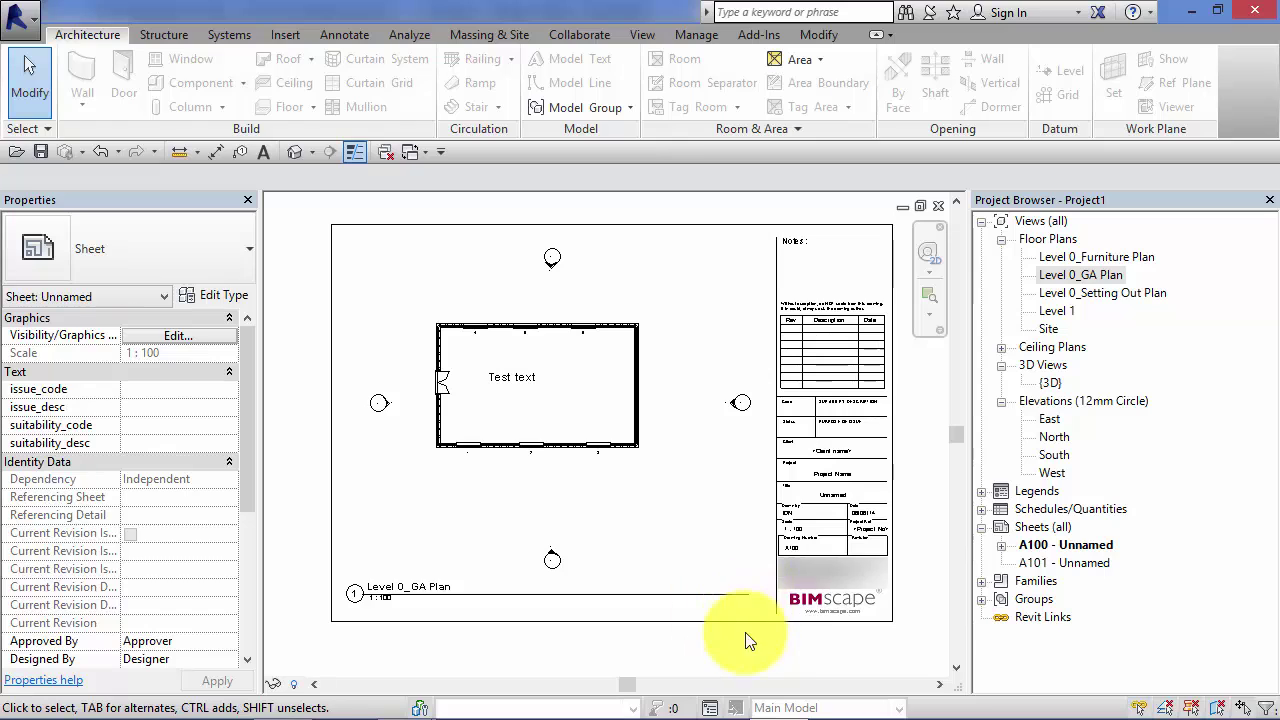
Step: Set the Level 0_GA Plan view scale to 1:200 and reopen sheet A100 to see the result
{"action": "double_click", "coordinate": [1082, 275]}
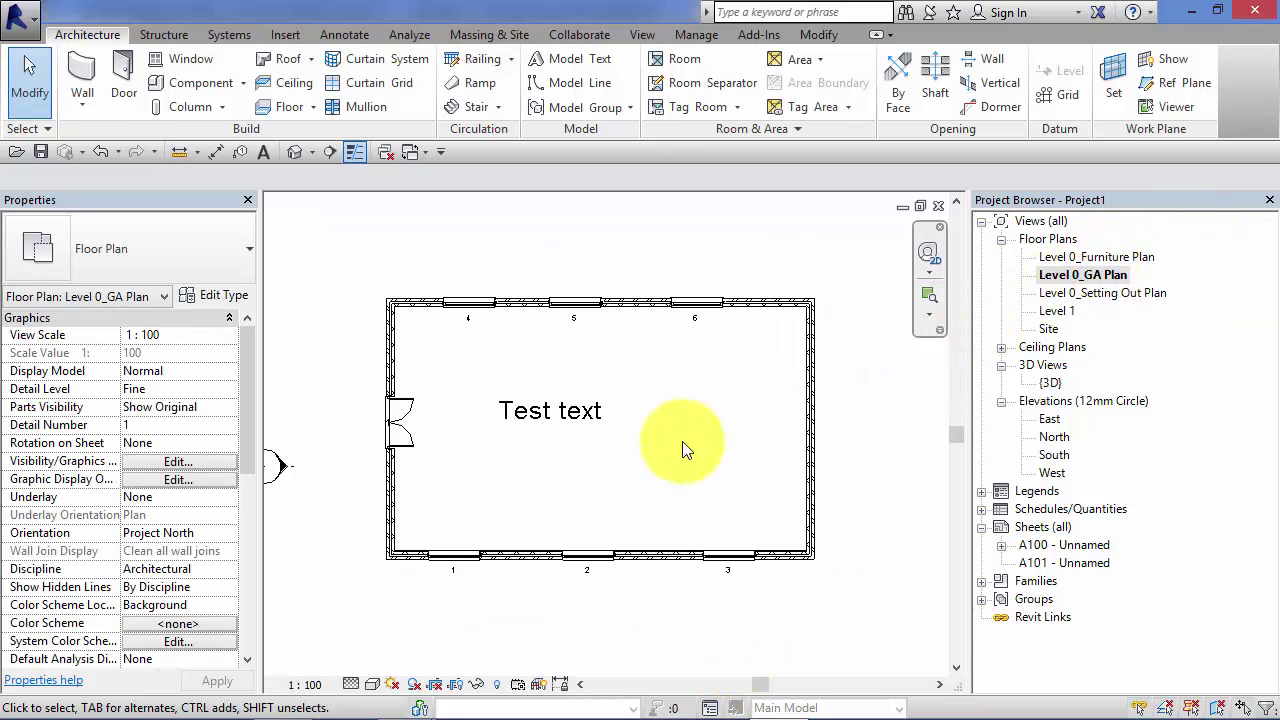
{"action": "left_click", "coordinate": [305, 685]}
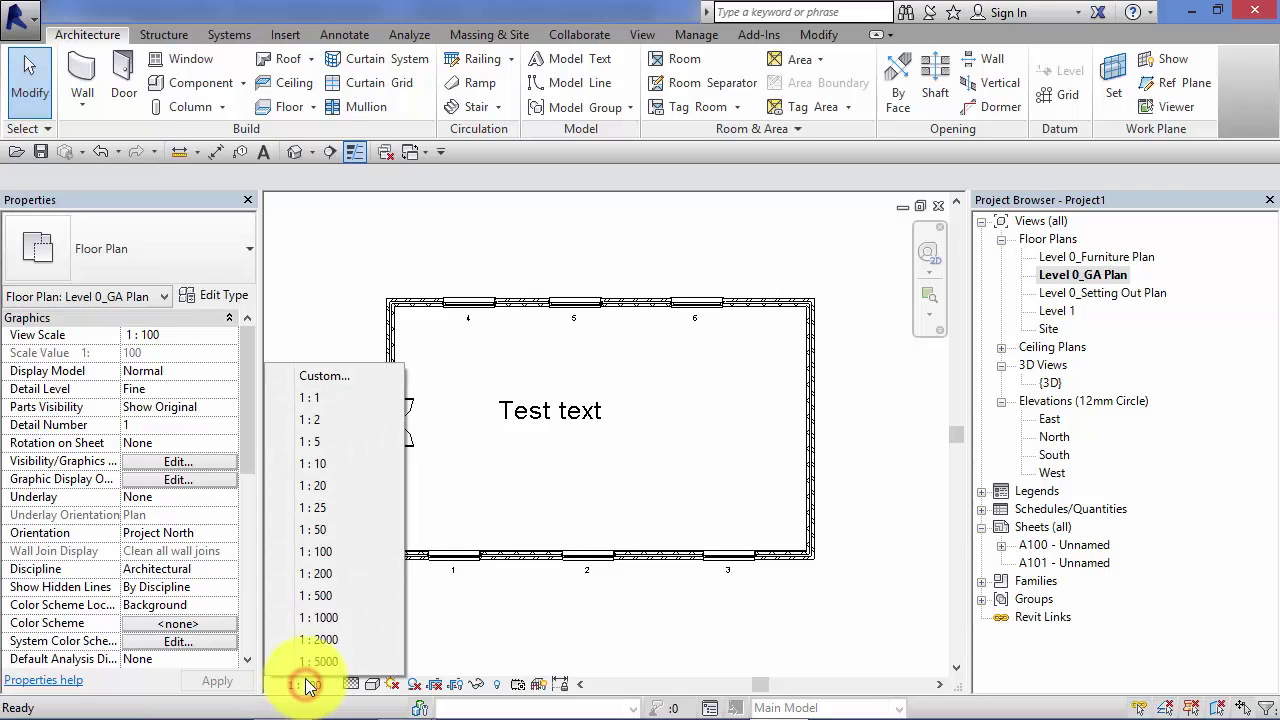
{"action": "left_click", "coordinate": [347, 577]}
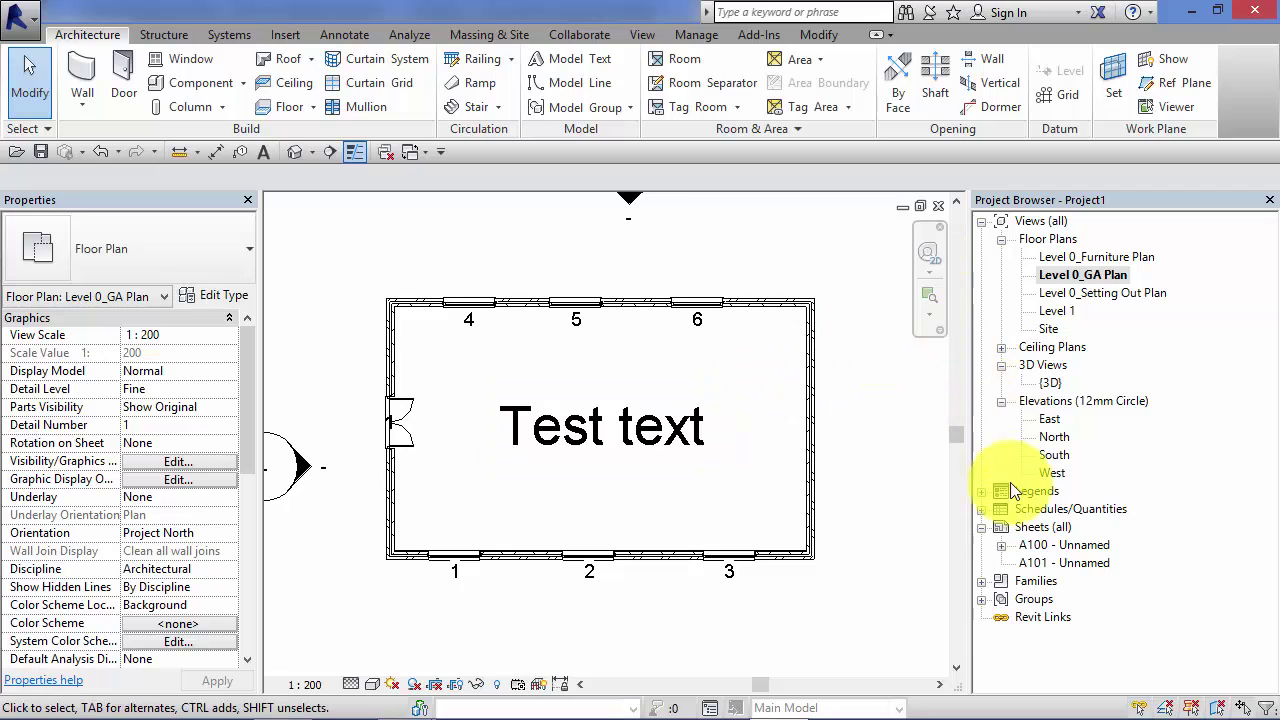
{"action": "double_click", "coordinate": [1060, 543]}
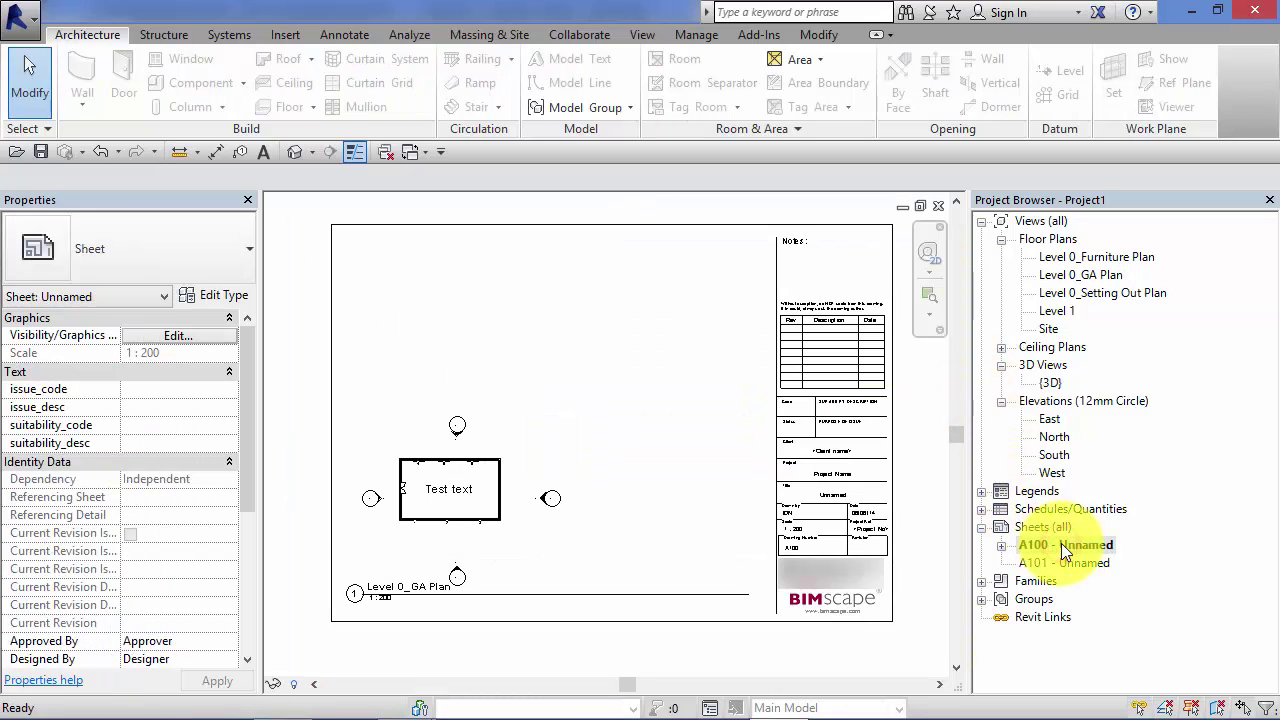
{"action": "middle_click_drag", "start_coordinate": [546, 368], "coordinate": [541, 415]}
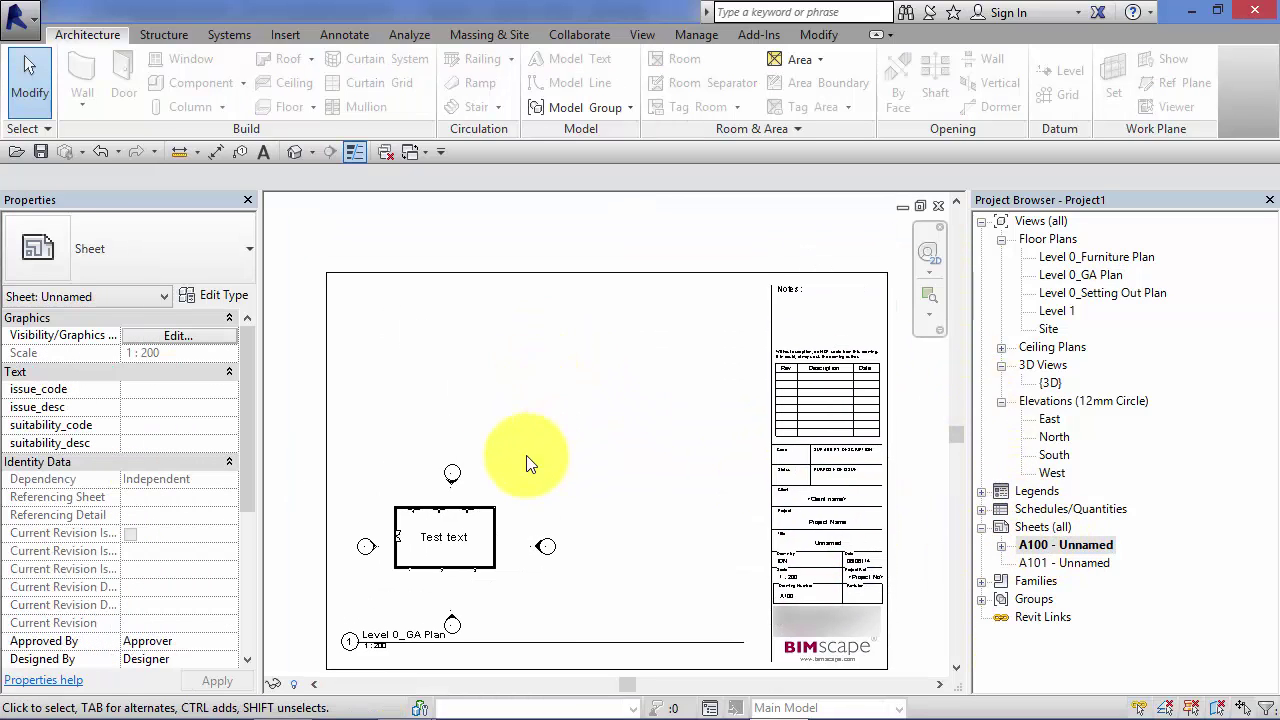
Step: Shorten the Level 0_GA Plan view title line on sheet A100 to match the viewport's width
{"action": "left_click", "coordinate": [474, 547]}
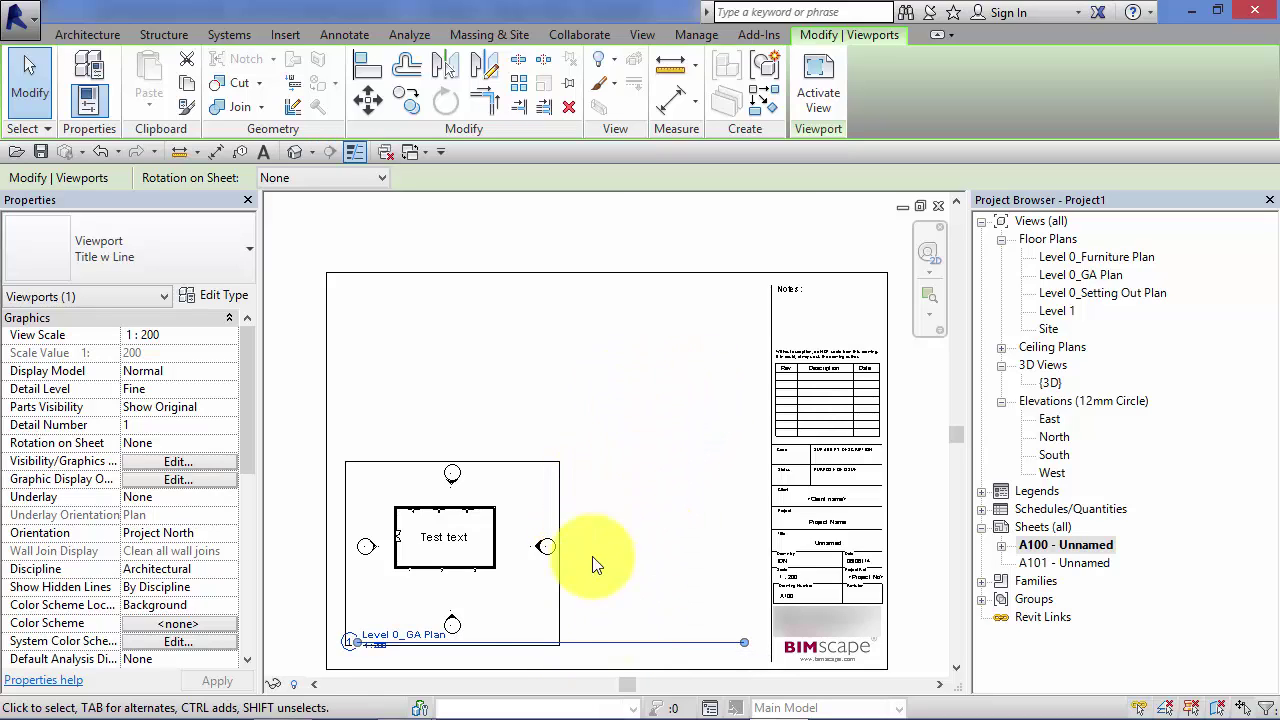
{"action": "left_click_drag", "start_coordinate": [743, 642], "coordinate": [729, 643]}
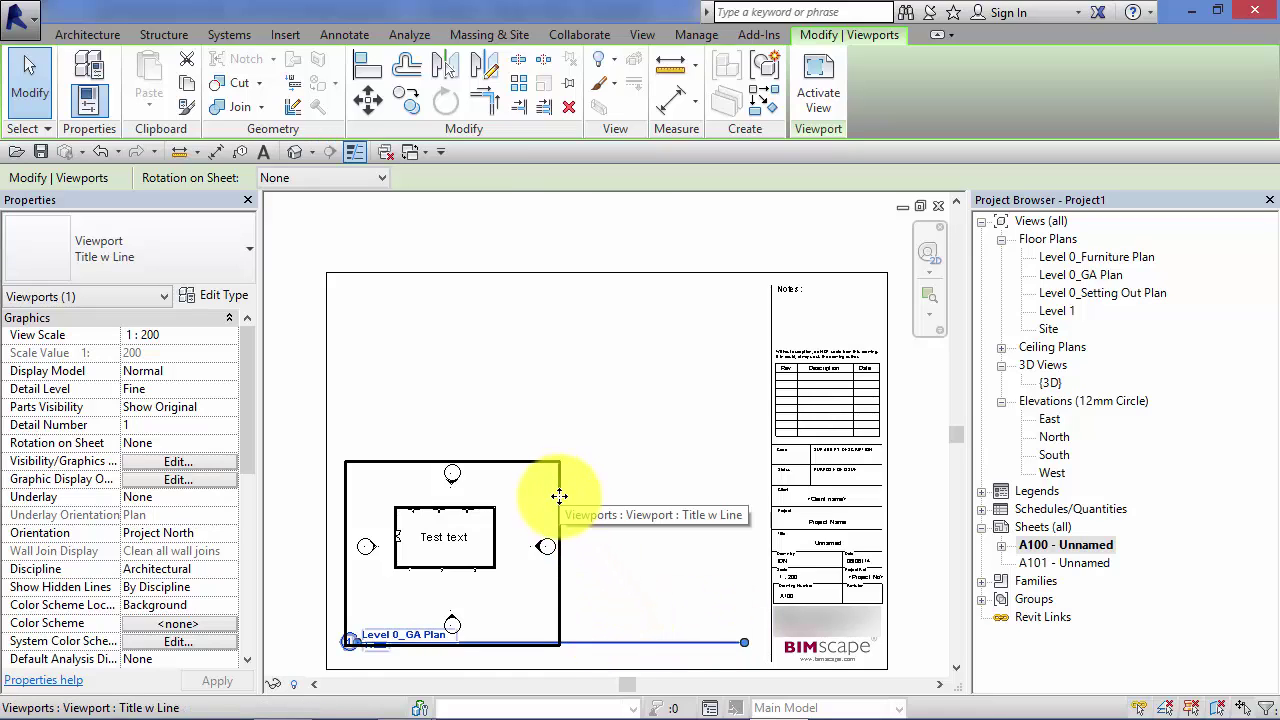
{"action": "left_click", "coordinate": [686, 557]}
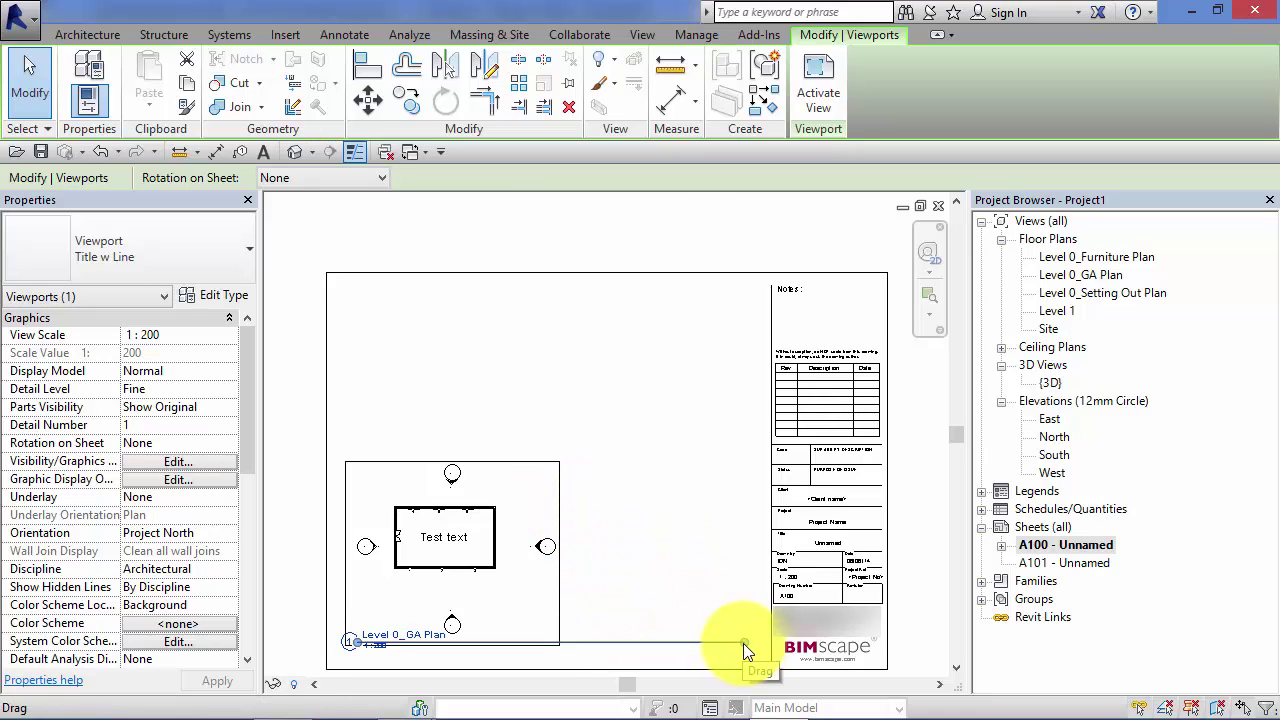
{"action": "left_click_drag", "start_coordinate": [743, 643], "coordinate": [556, 642]}
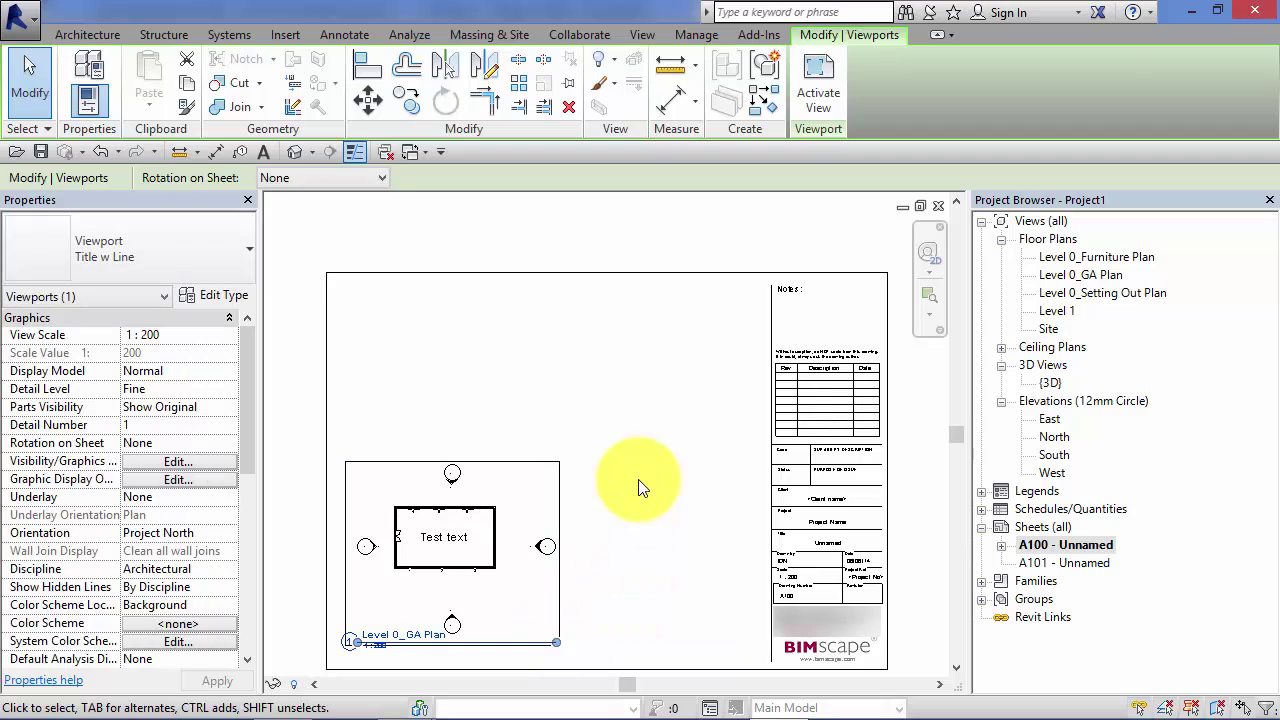
{"action": "left_click", "coordinate": [635, 483]}
Step: Delete the Level 0_GA Plan viewport from sheet A100 and place the view again in the sheet's upper-left area
{"action": "left_click", "coordinate": [477, 537]}
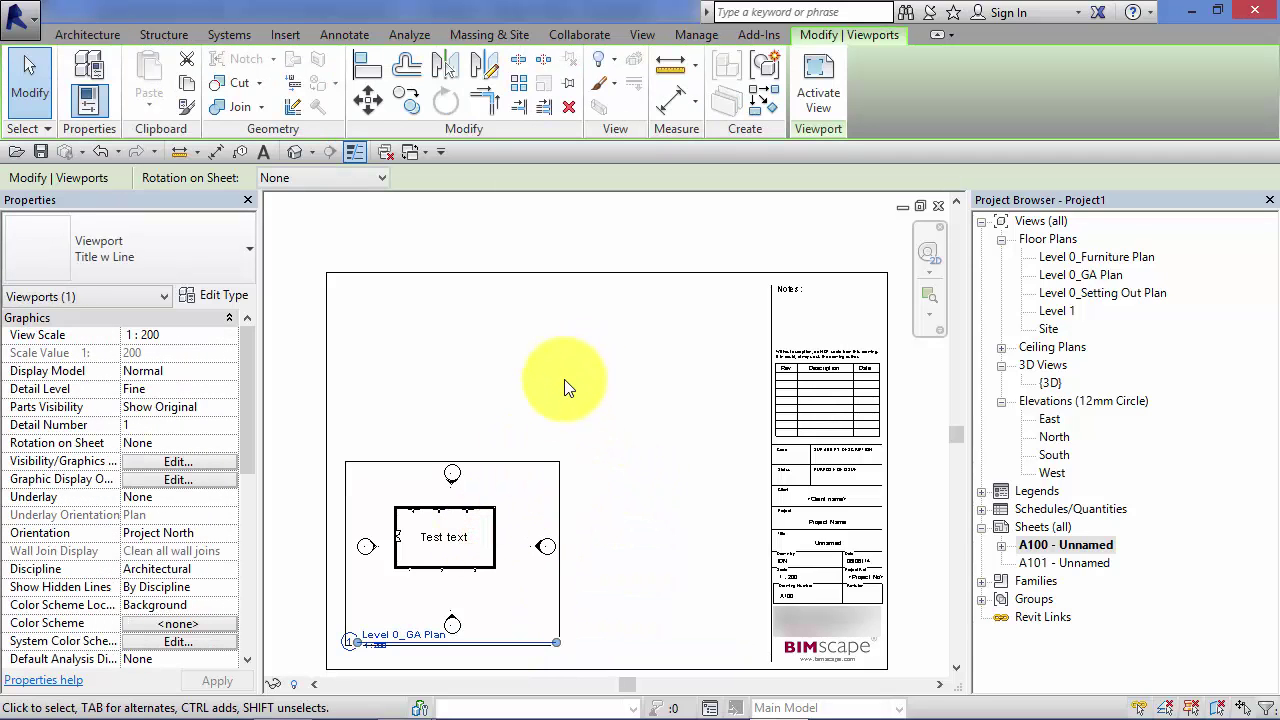
{"action": "key", "text": "Delete"}
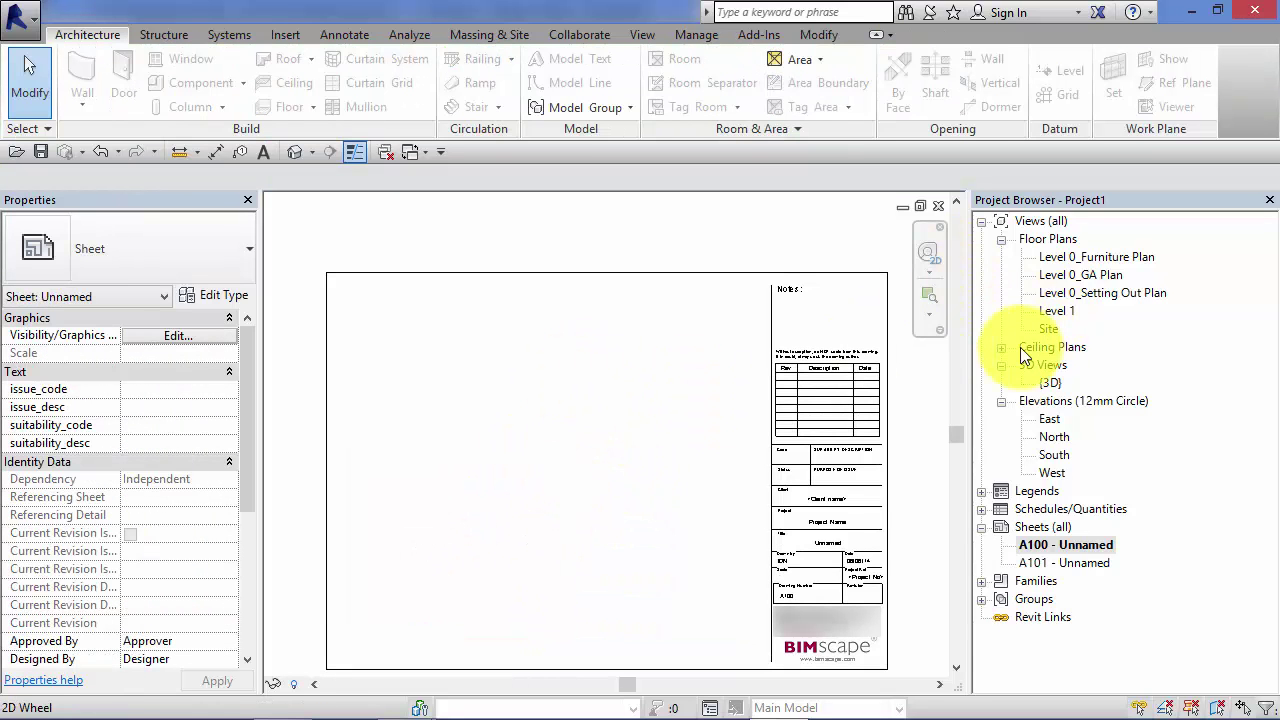
{"action": "left_click", "coordinate": [1080, 275]}
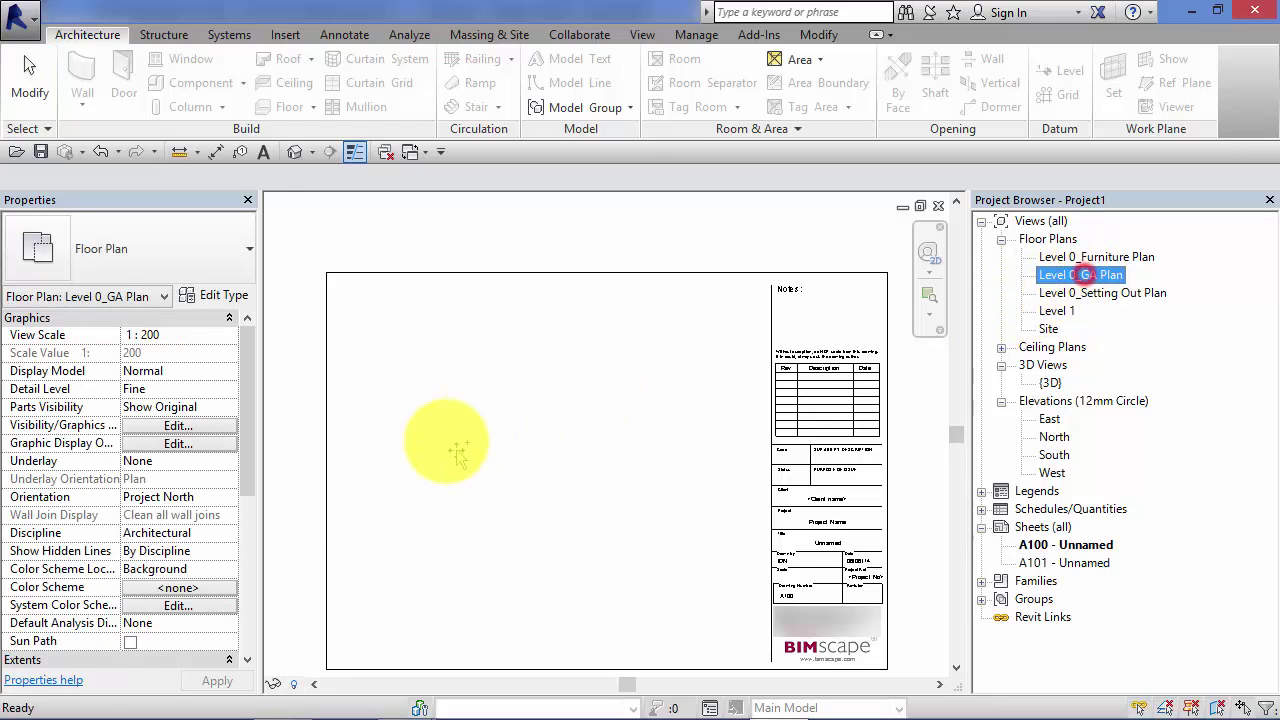
{"action": "left_click_drag", "start_coordinate": [457, 450], "coordinate": [430, 438]}
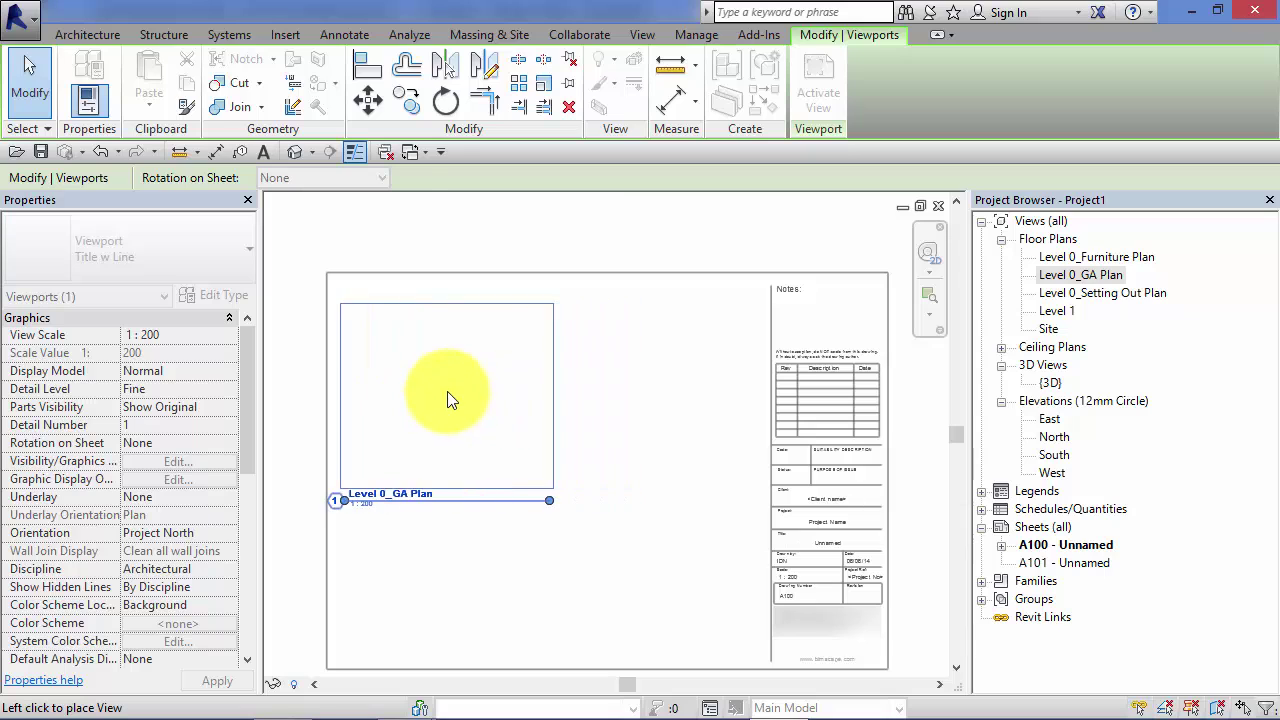
{"action": "left_click", "coordinate": [458, 386]}
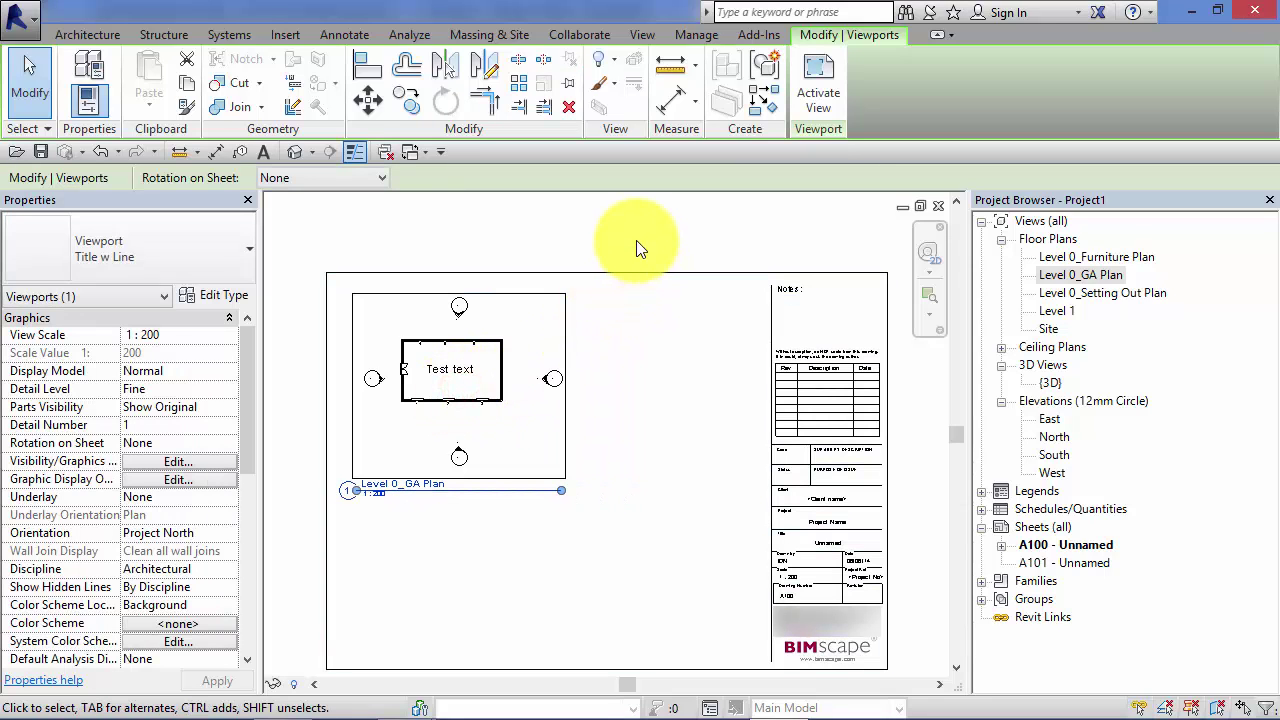
Step: Set the Level 0_GA Plan view scale to 1:50 and reopen sheet A100
{"action": "double_click", "coordinate": [1077, 275]}
{"action": "left_click", "coordinate": [304, 686]}
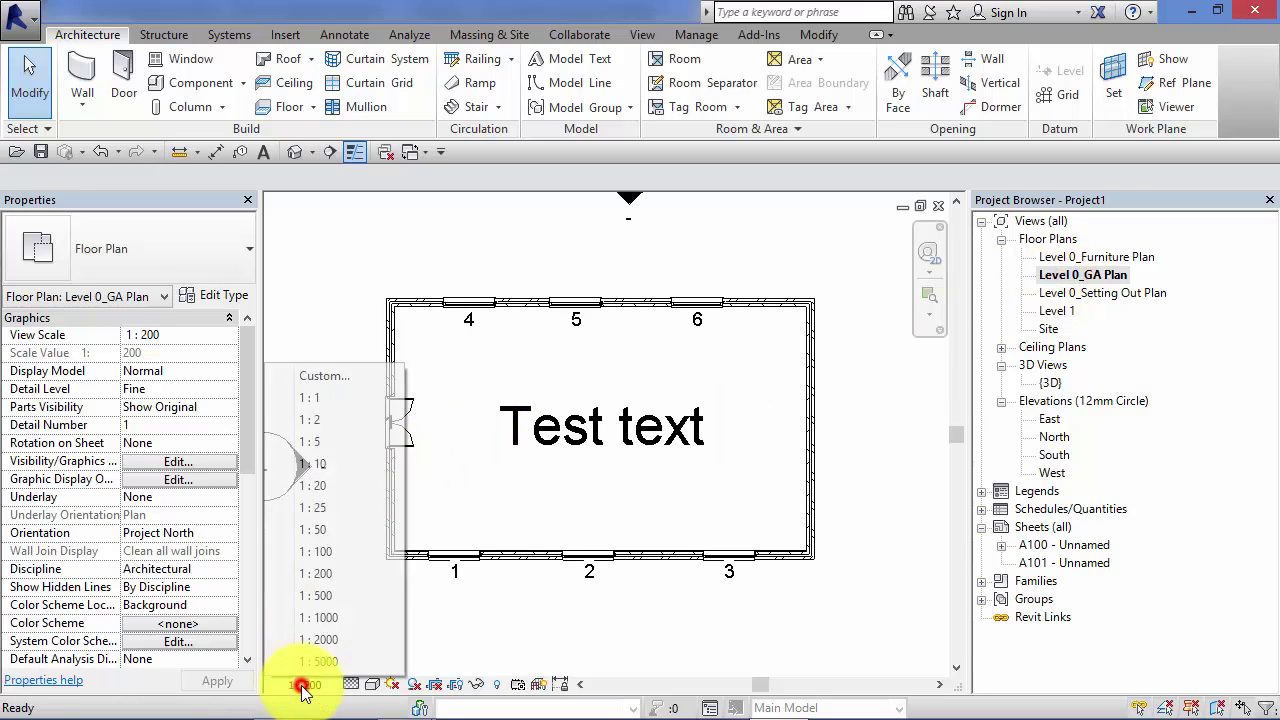
{"action": "left_click", "coordinate": [346, 531]}
{"action": "middle_click_drag", "start_coordinate": [656, 442], "coordinate": [692, 452]}
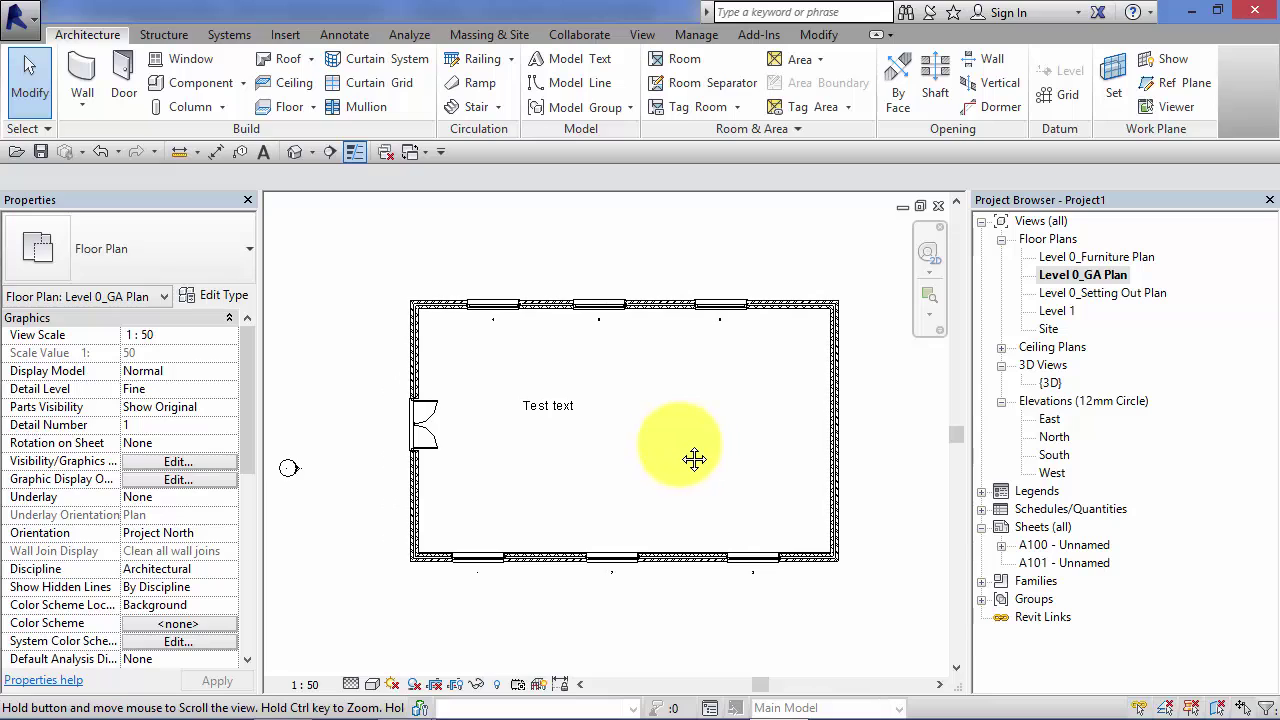
{"action": "double_click", "coordinate": [1066, 545]}
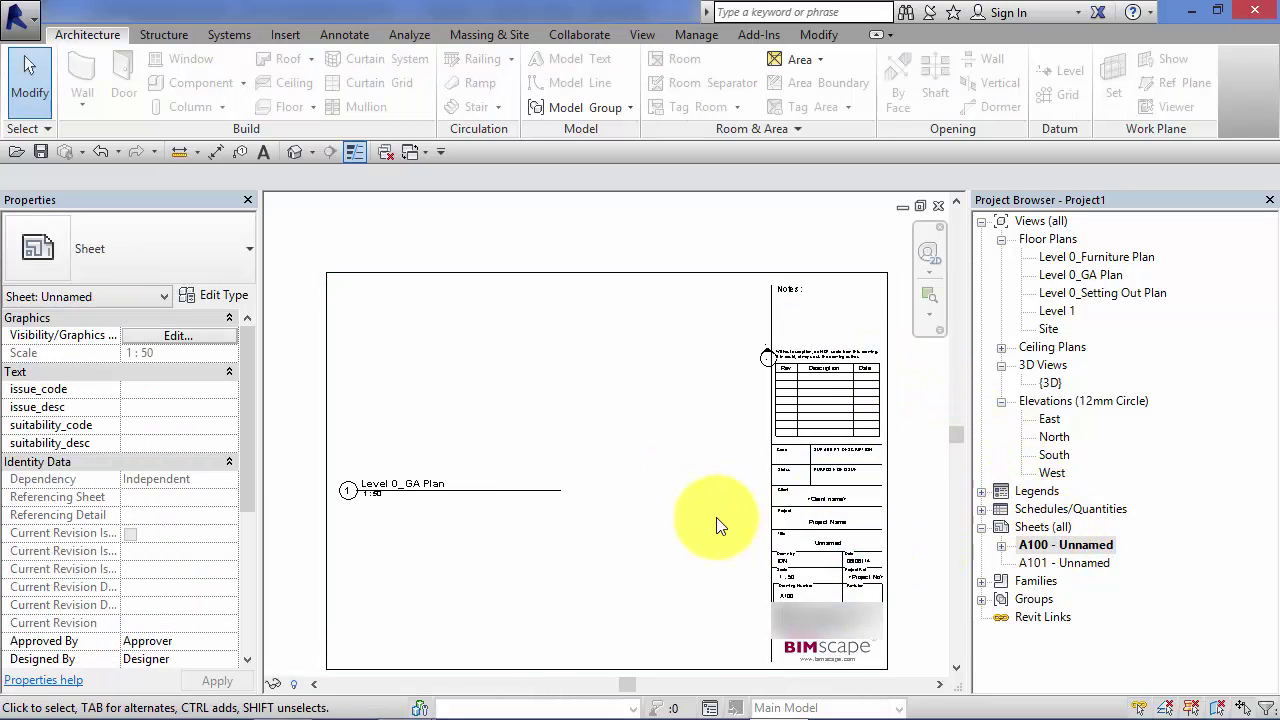
Step: Move the Level 0_GA Plan viewport so the building plan sits inside the sheet A100 border, beside the title block
{"action": "scroll", "coordinate": [716, 526], "scroll_direction": "down", "scroll_amount": 4}
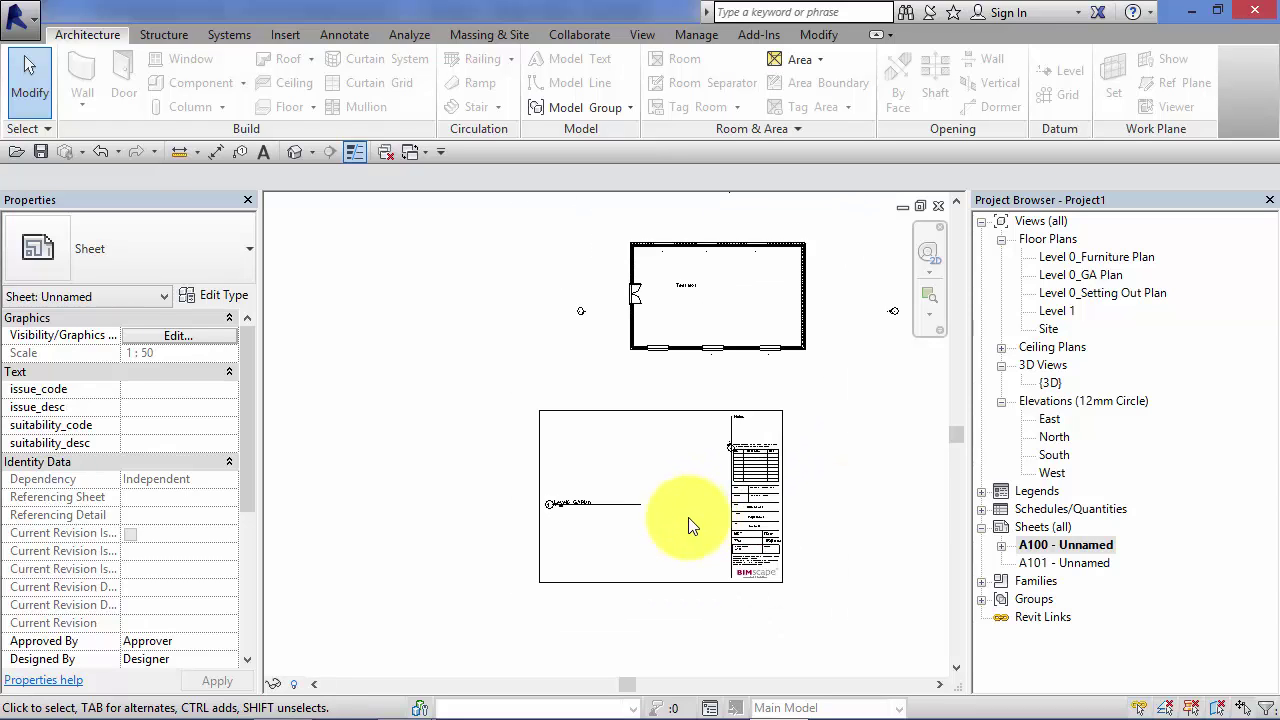
{"action": "middle_click_drag", "start_coordinate": [688, 517], "coordinate": [583, 497]}
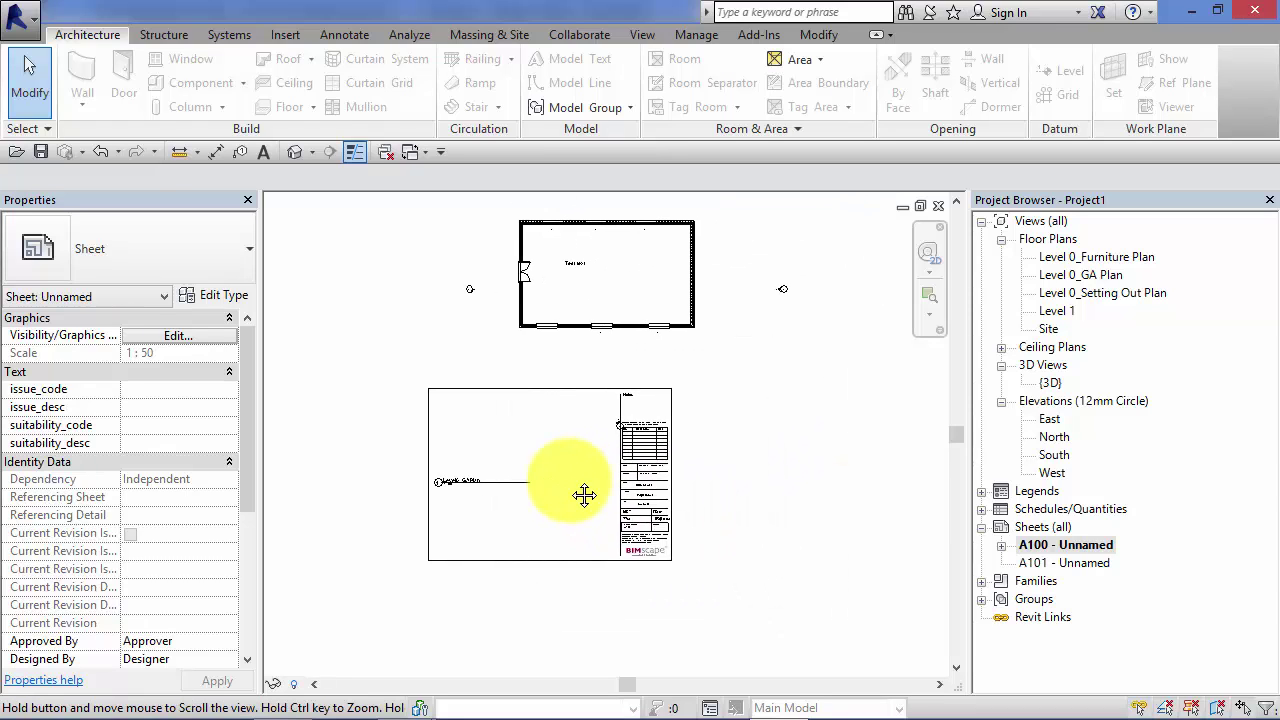
{"action": "left_click", "coordinate": [621, 312]}
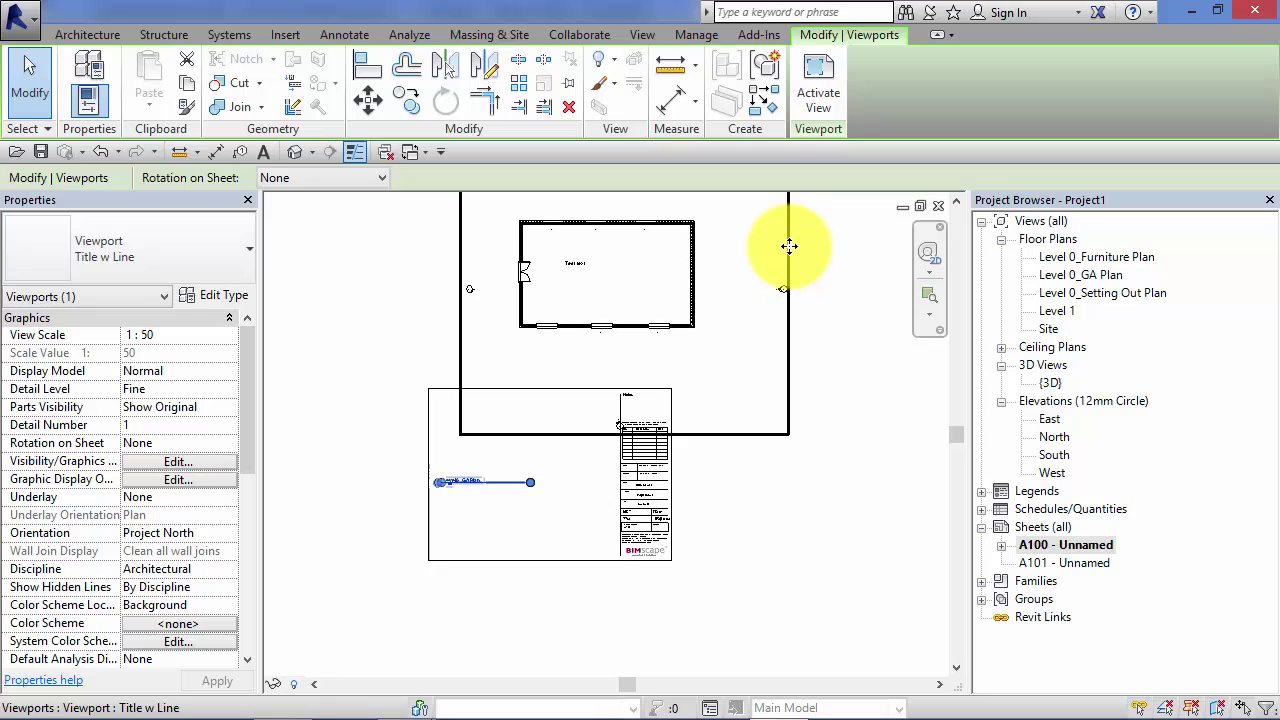
{"action": "left_click_drag", "start_coordinate": [789, 246], "coordinate": [703, 451]}
{"action": "middle_click_drag", "start_coordinate": [780, 432], "coordinate": [752, 380]}
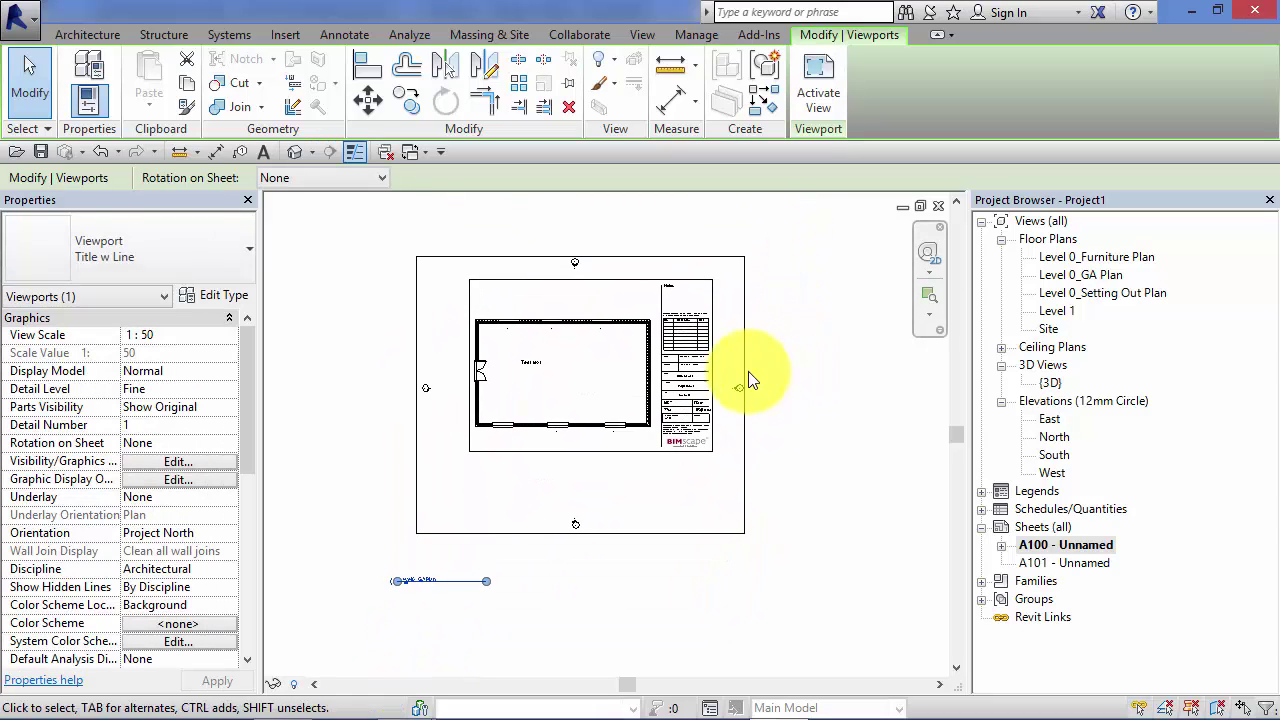
{"action": "left_click_drag", "start_coordinate": [743, 312], "coordinate": [744, 298]}
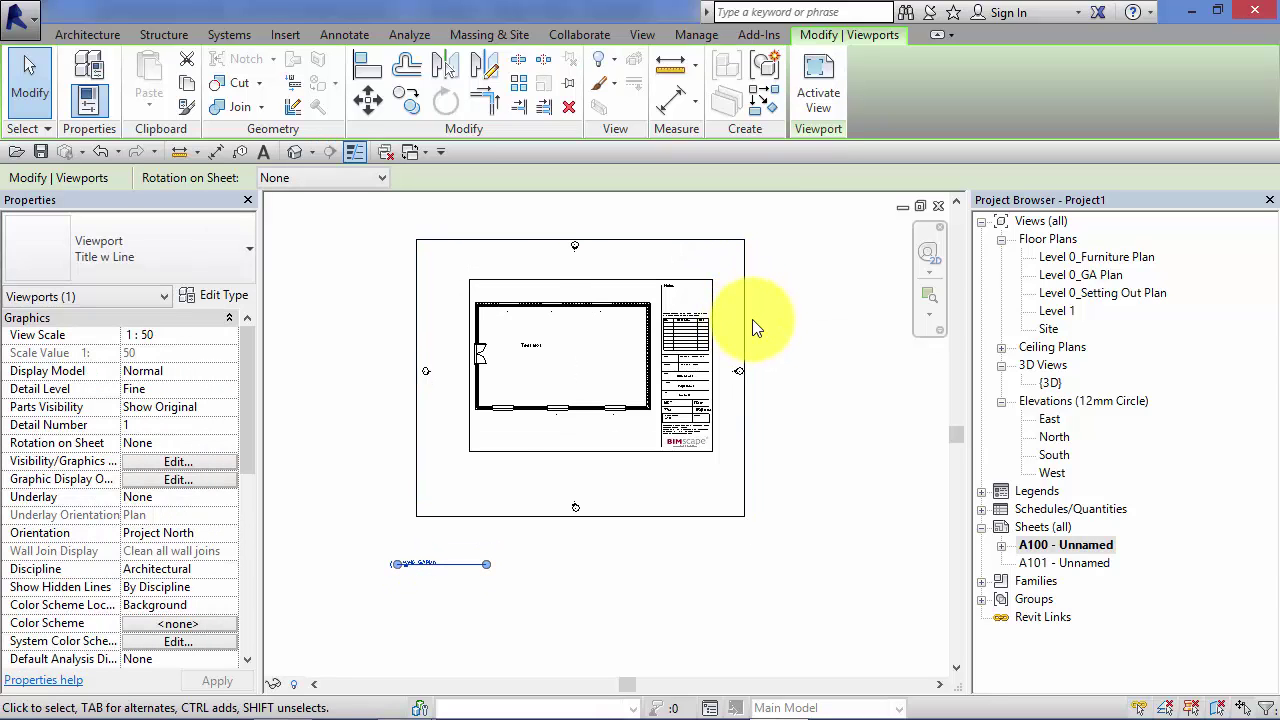
Step: Examine where the Level 0_GA Plan view title and elevation markers lie relative to the sheet A100 border
{"action": "scroll", "coordinate": [272, 445], "scroll_direction": "up", "scroll_amount": 1}
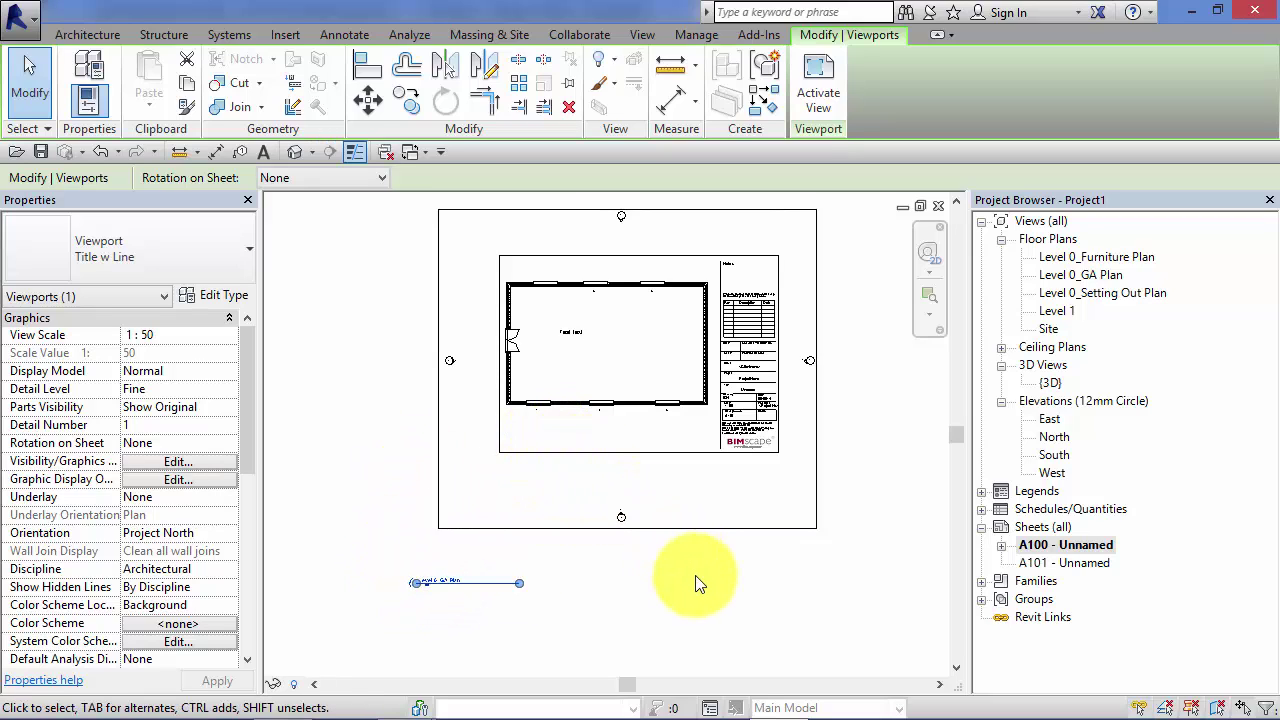
{"action": "middle_click_drag", "start_coordinate": [700, 586], "coordinate": [680, 588]}
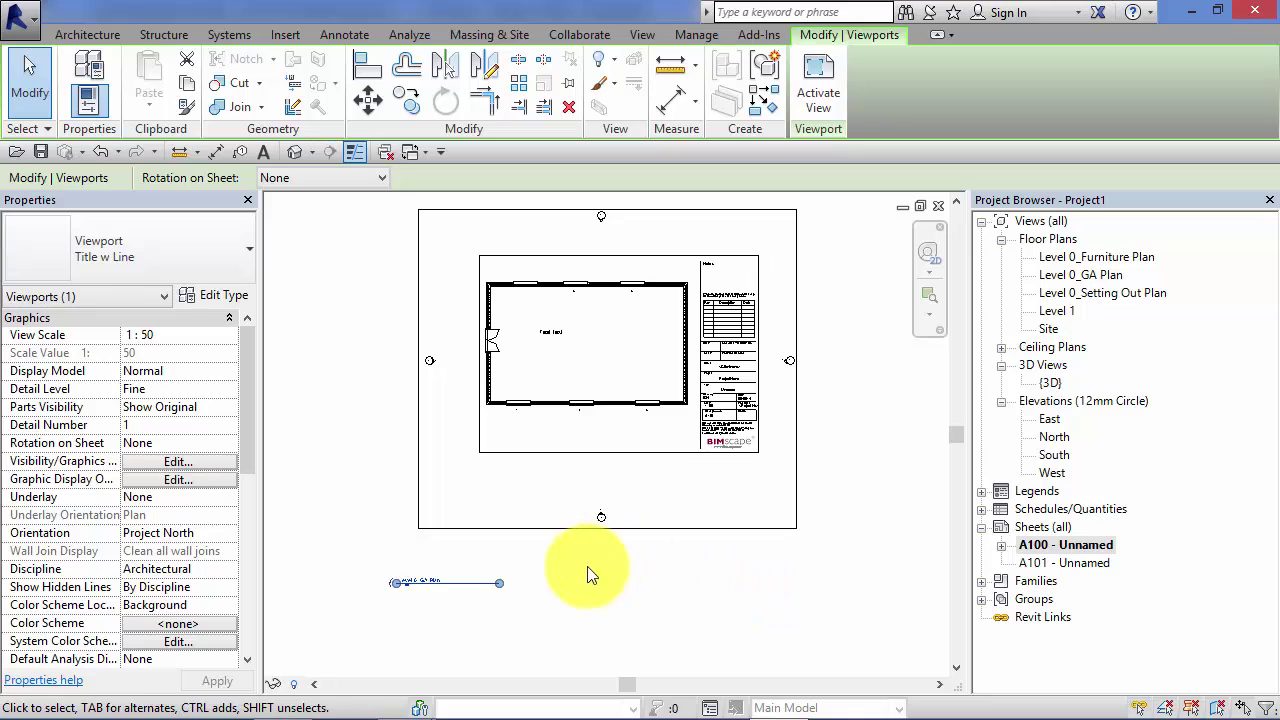
{"action": "scroll", "coordinate": [398, 570], "scroll_direction": "up", "scroll_amount": 2}
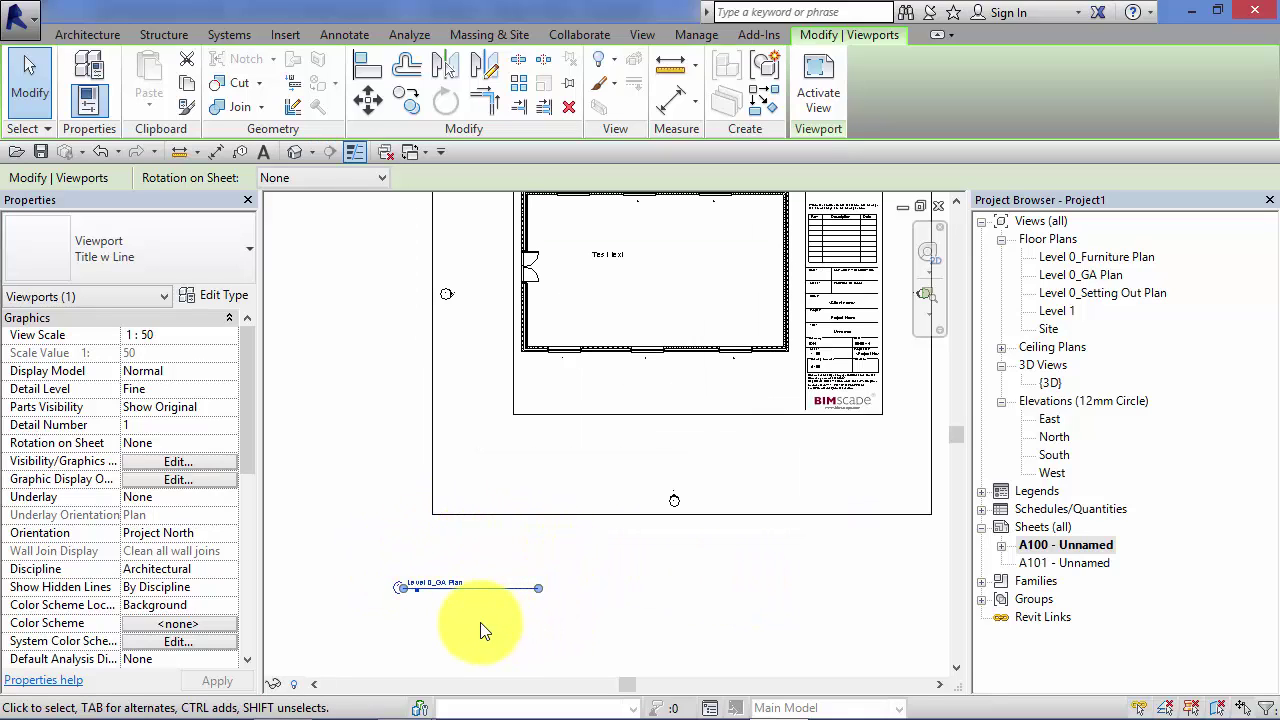
{"action": "mouse_move", "coordinate": [471, 620]}
{"action": "middle_mouse_down"}
{"action": "mouse_move", "coordinate": [477, 640]}
{"action": "mouse_move", "coordinate": [460, 634]}
{"action": "middle_mouse_up"}
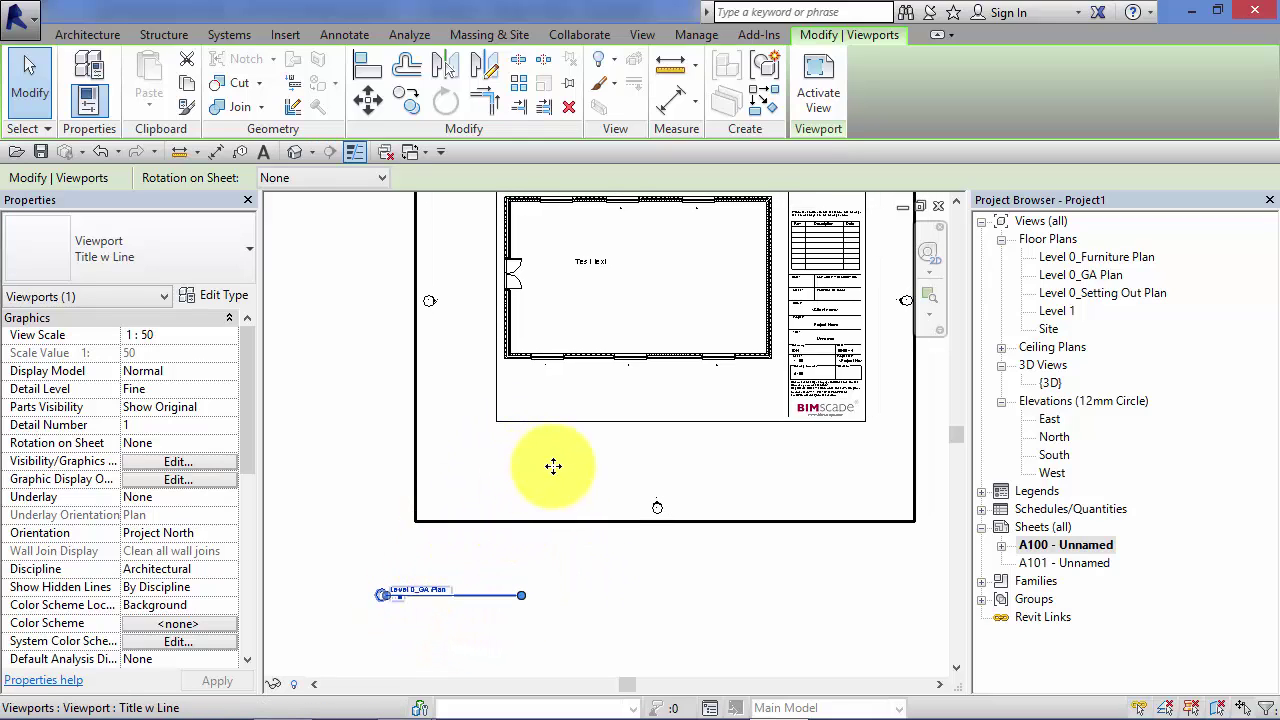
{"action": "middle_click_drag", "start_coordinate": [548, 468], "coordinate": [530, 574]}
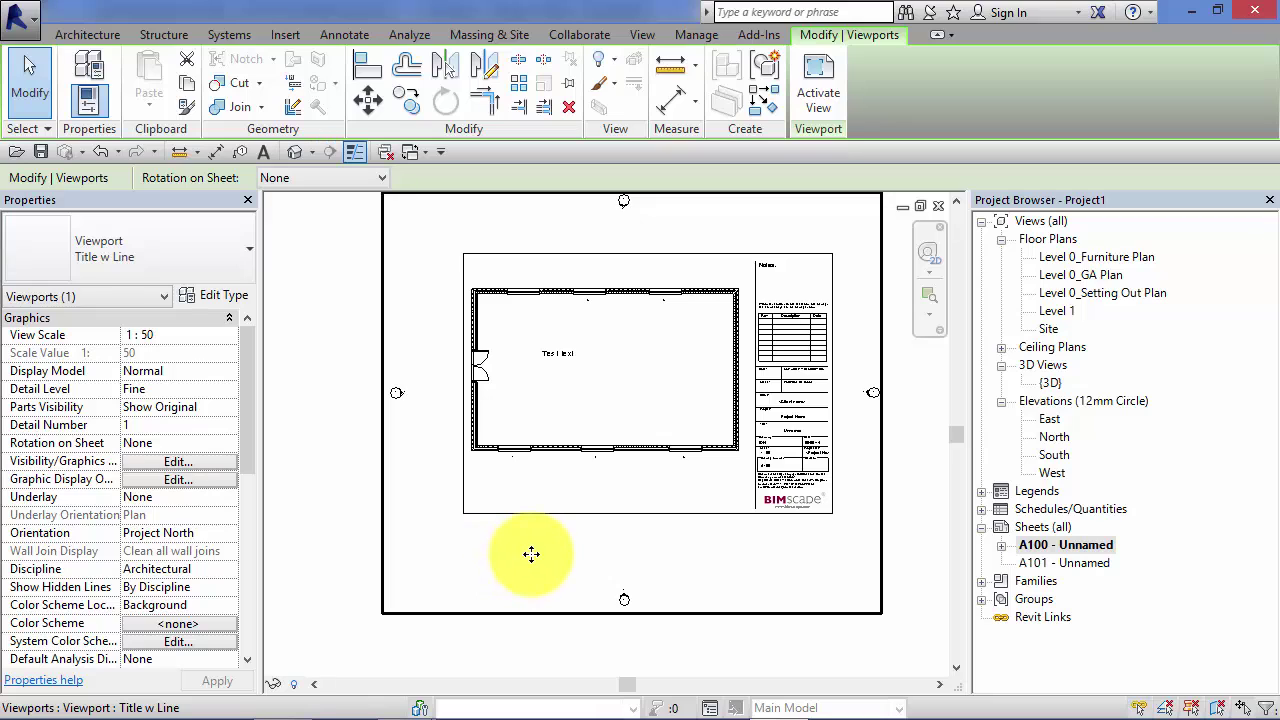